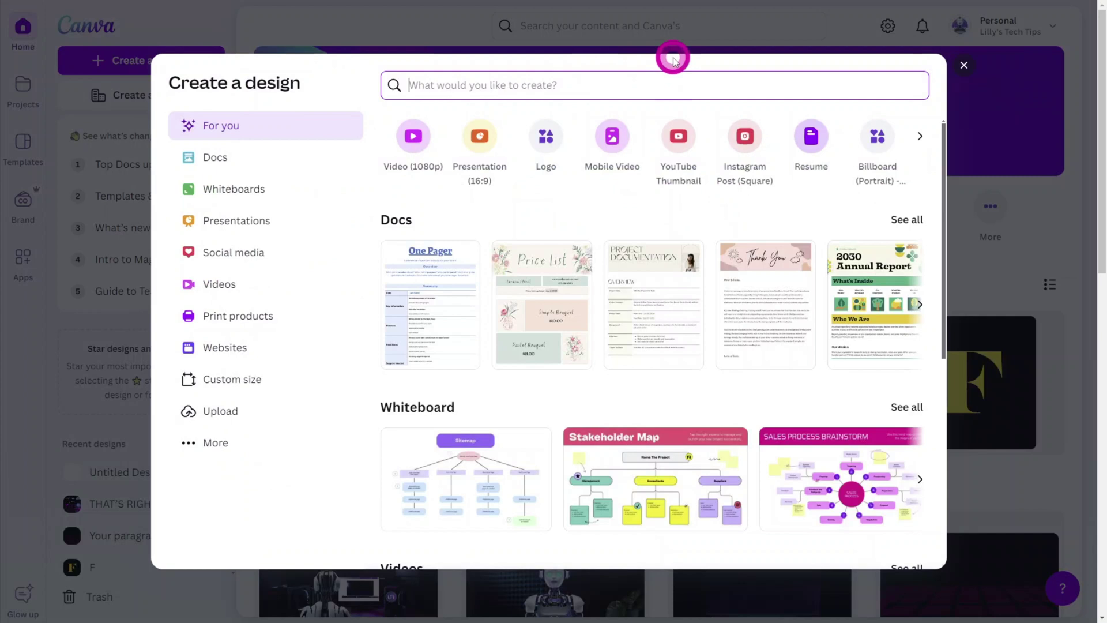
# Create a blank Video (1080p) design, 1920 × 1080 px, and set its page background to black.
pyautogui.write('VIDEO')
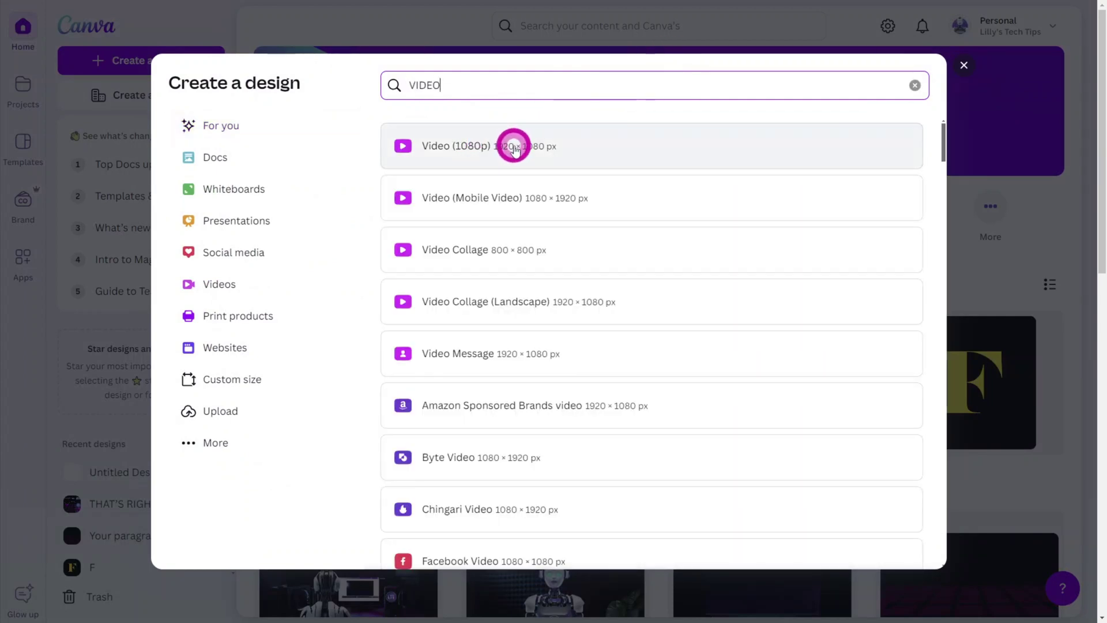
pyautogui.click(515, 149)
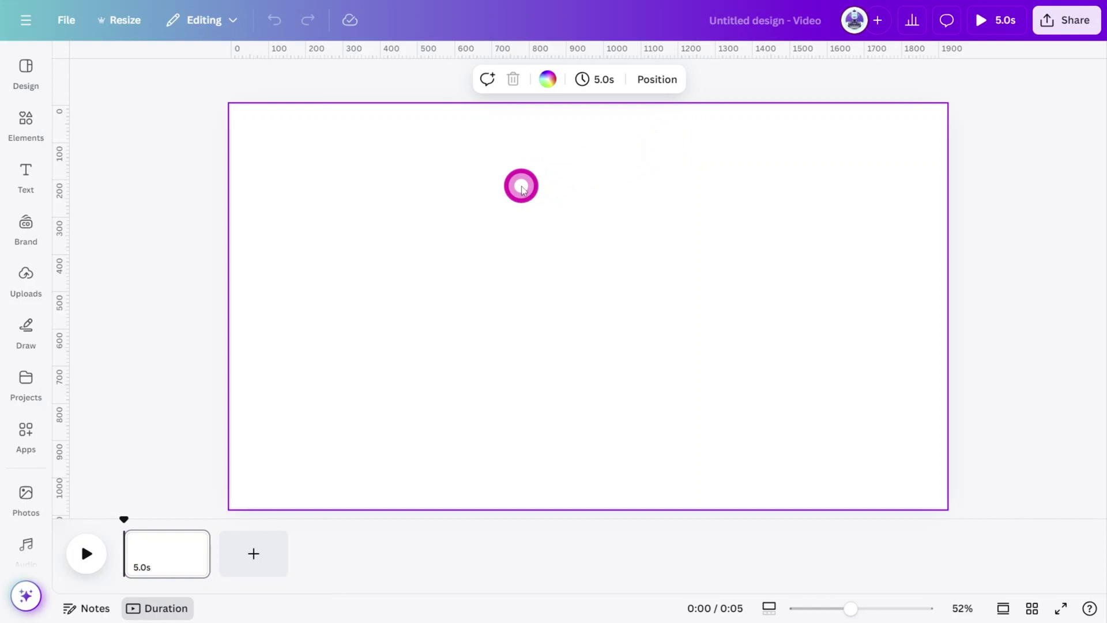
pyautogui.click(179, 568)
pyautogui.click(301, 434)
pyautogui.click(562, 104)
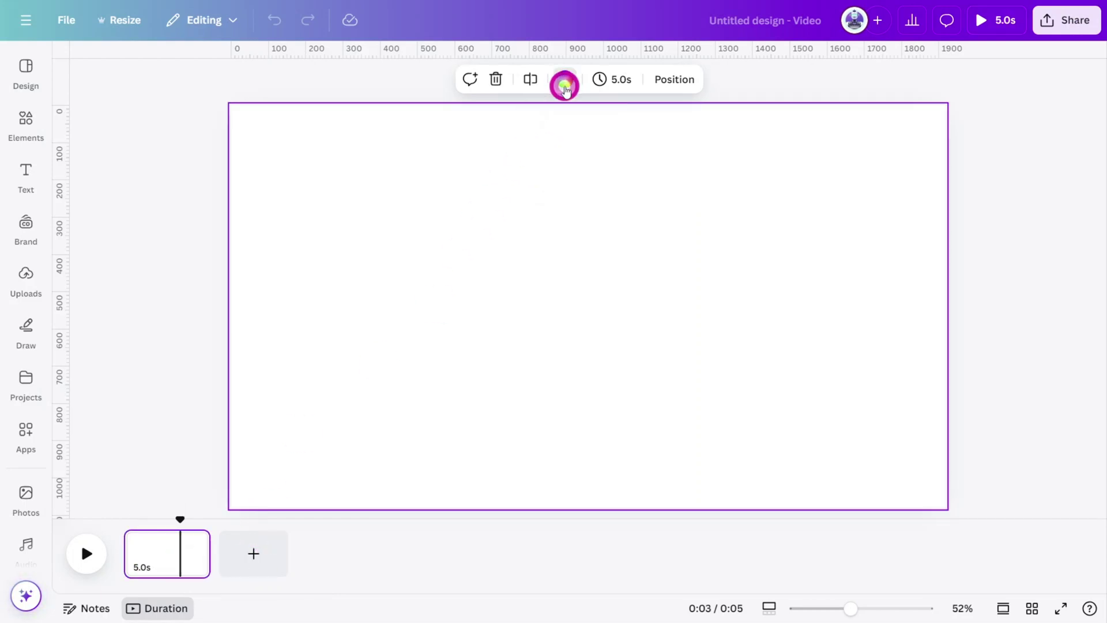
pyautogui.click(564, 82)
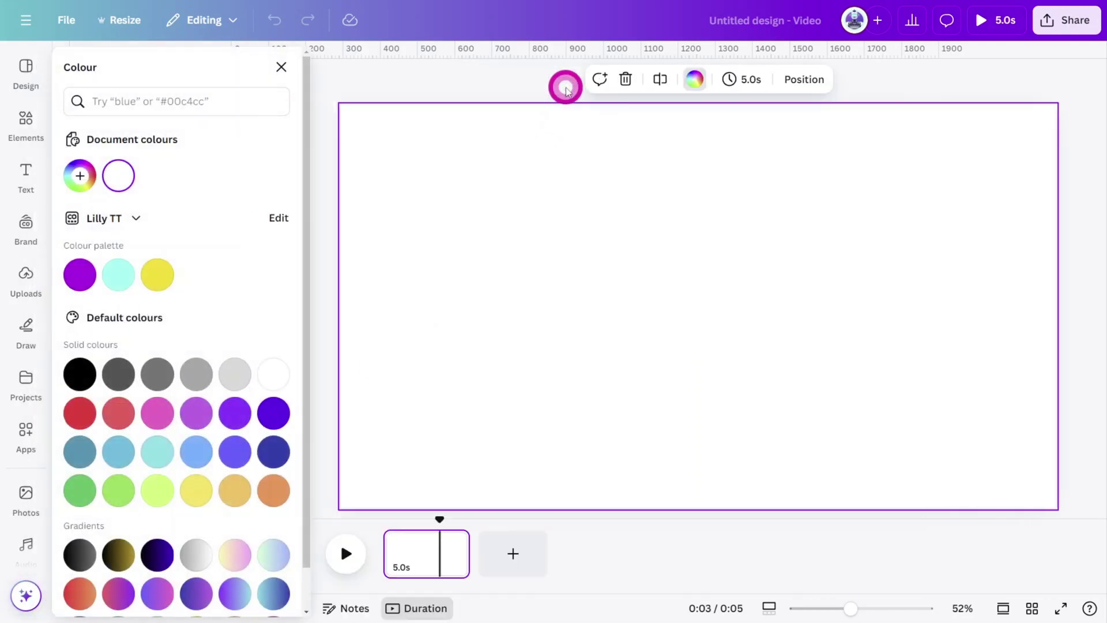
pyautogui.click(80, 375)
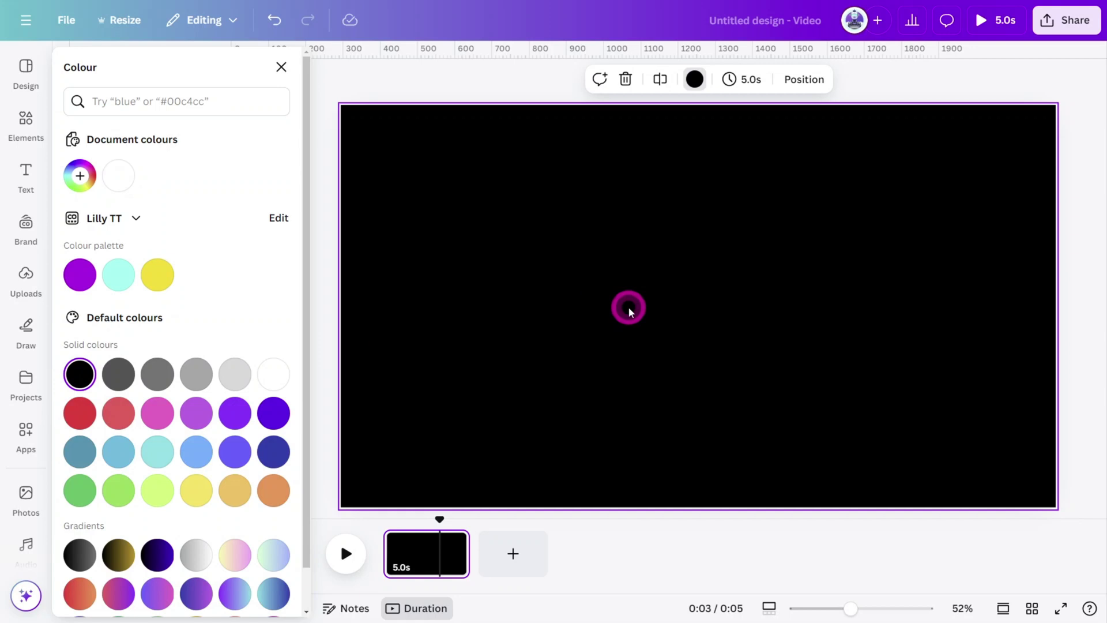
# Add a square shape to the page, shrink it to about 162 px, and place it near the page's top edge.
pyautogui.press('r')
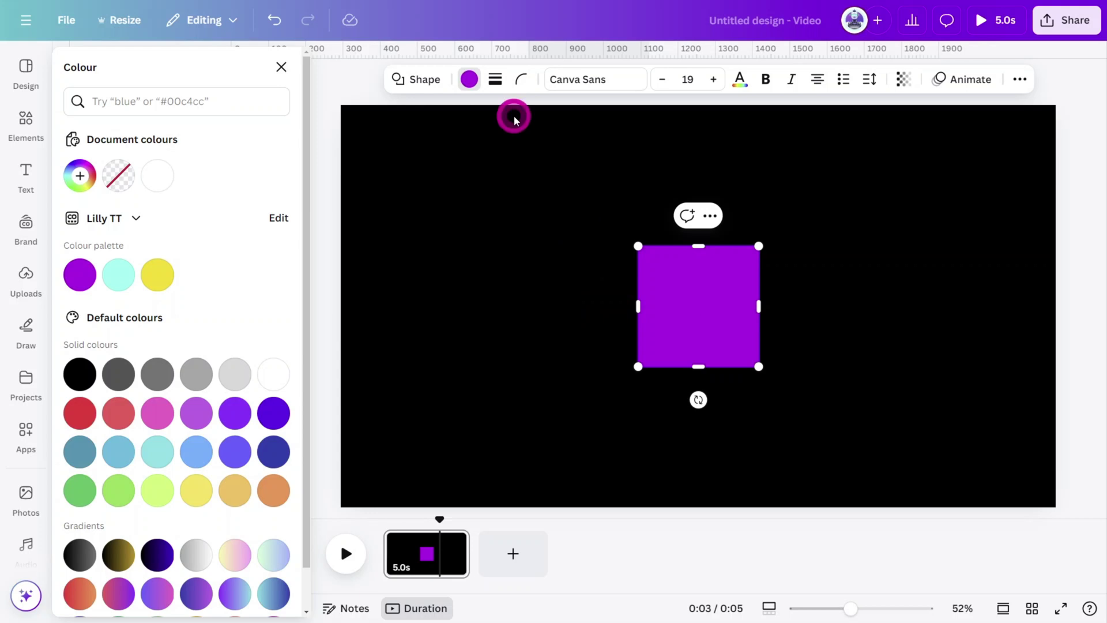
pyautogui.click(523, 86)
pyautogui.click(600, 242)
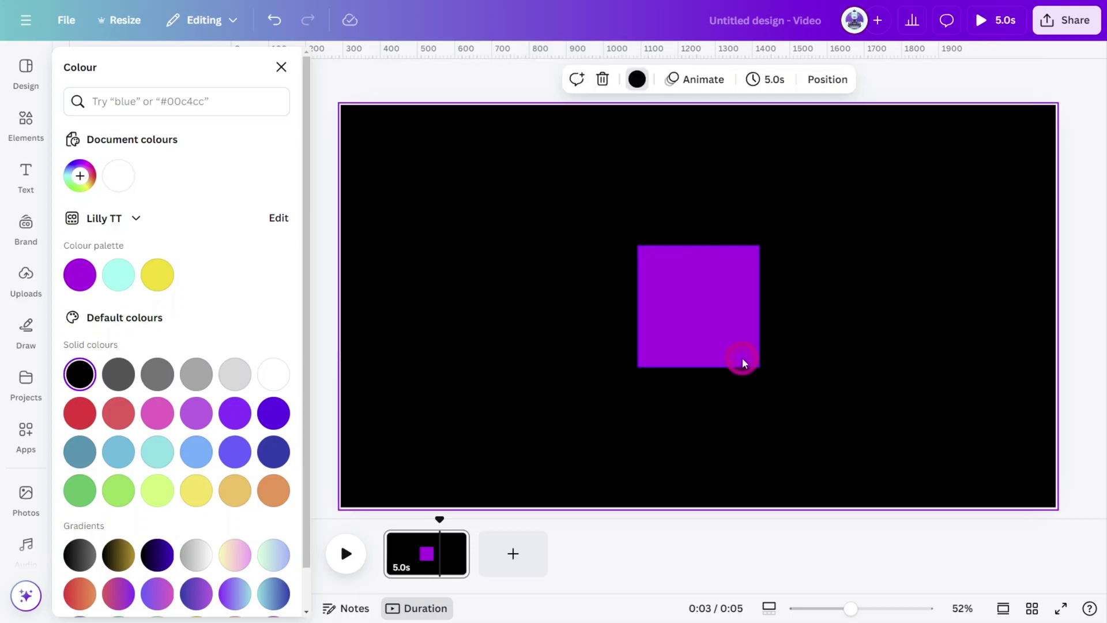
pyautogui.click(744, 362)
pyautogui.moveTo(758, 365); pyautogui.dragTo(529, 152)
# Duplicate the small square across the page to make a row of nine squares along the top.
pyautogui.moveTo(522, 152); pyautogui.dragTo(676, 153)
pyautogui.moveTo(674, 154); pyautogui.dragTo(747, 153)
pyautogui.moveTo(747, 154); pyautogui.dragTo(955, 162)
# Select all nine squares, space them evenly horizontally, and group them into one centred row.
pyautogui.moveTo(355, 232); pyautogui.dragTo(1000, 148)
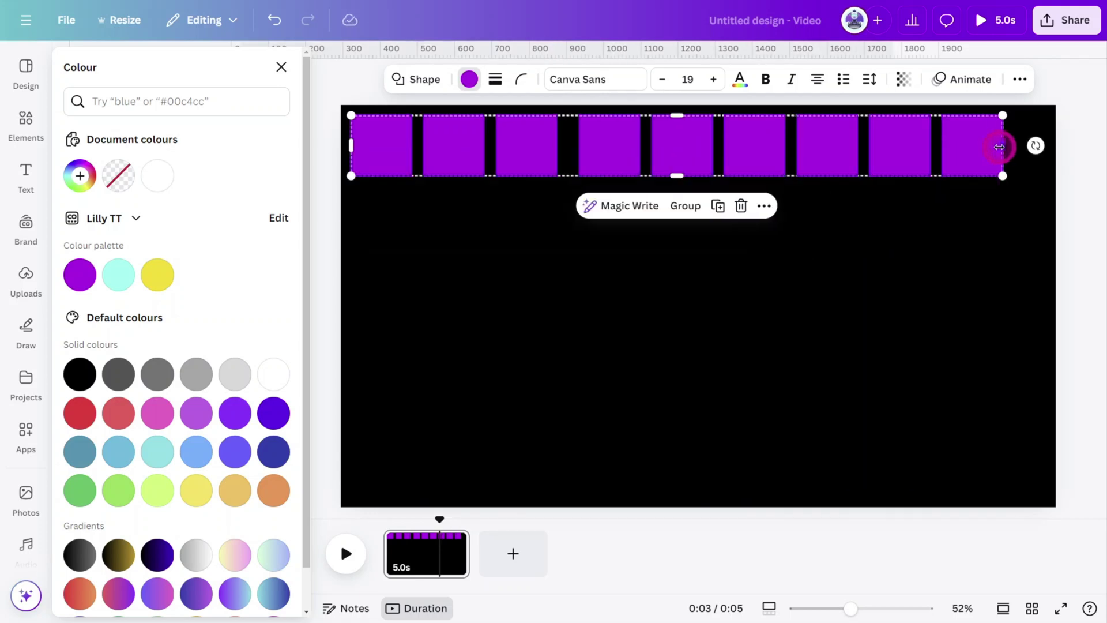
pyautogui.click(1021, 88)
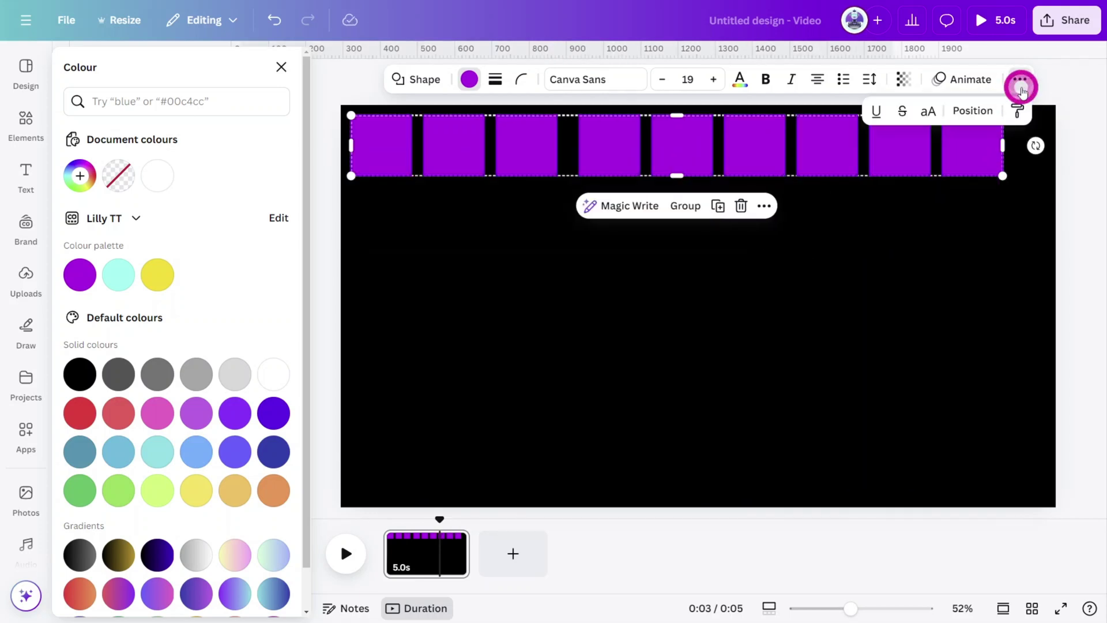
pyautogui.click(989, 110)
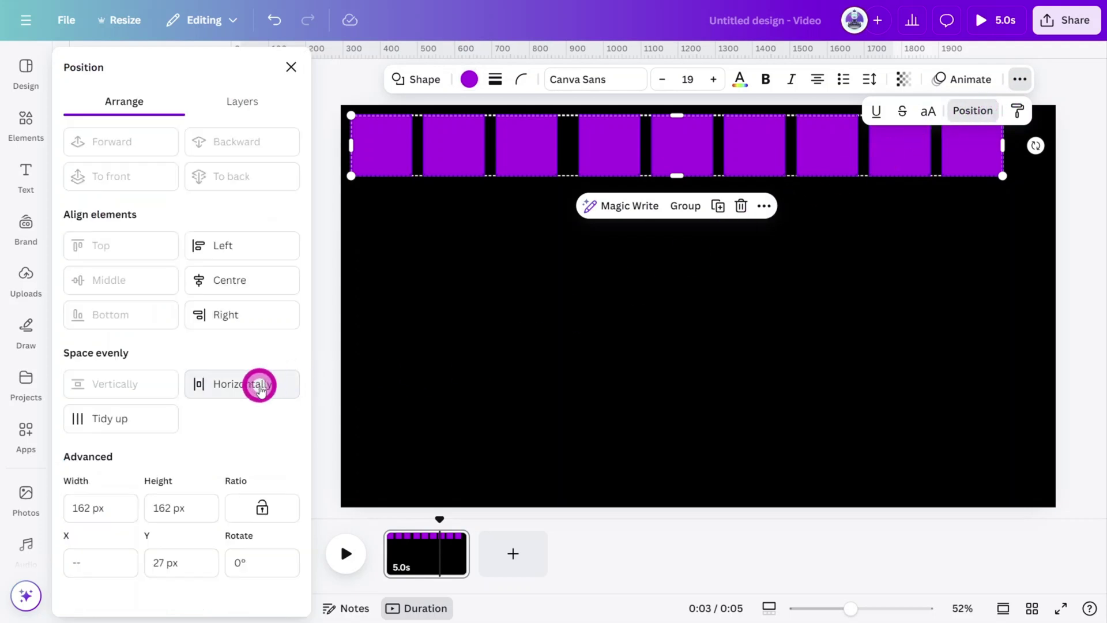
pyautogui.click(242, 385)
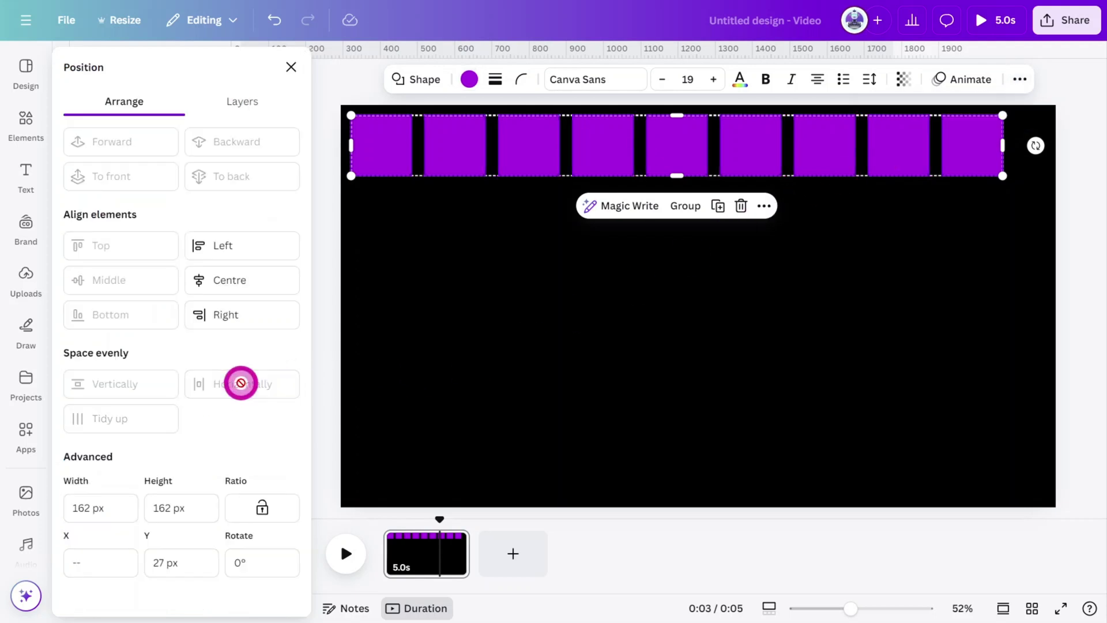
pyautogui.moveTo(737, 154); pyautogui.dragTo(748, 149)
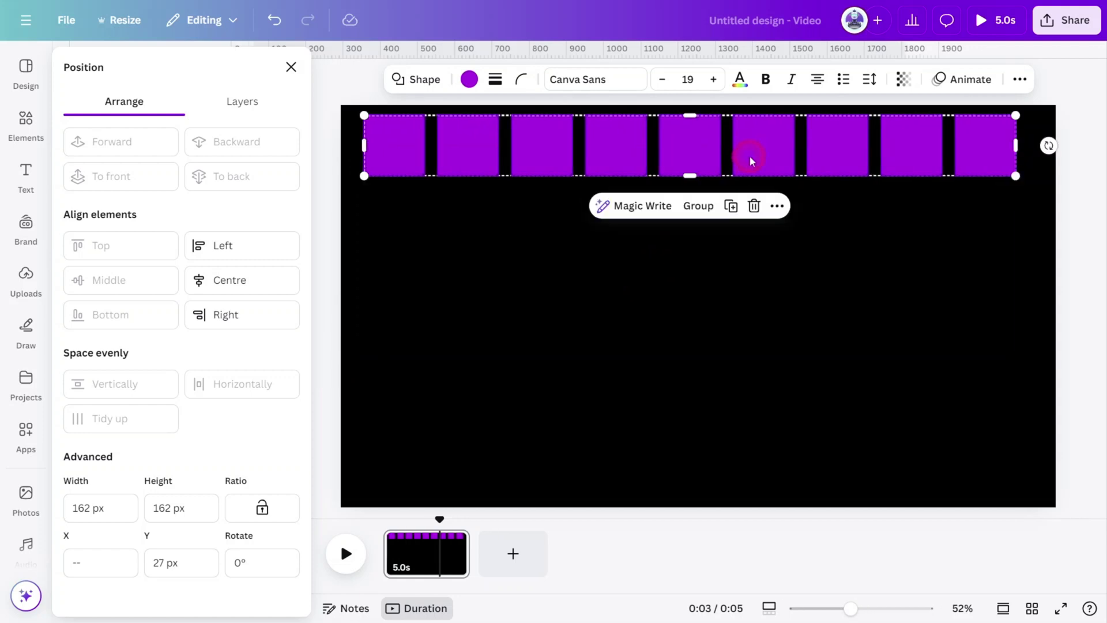
pyautogui.click(698, 206)
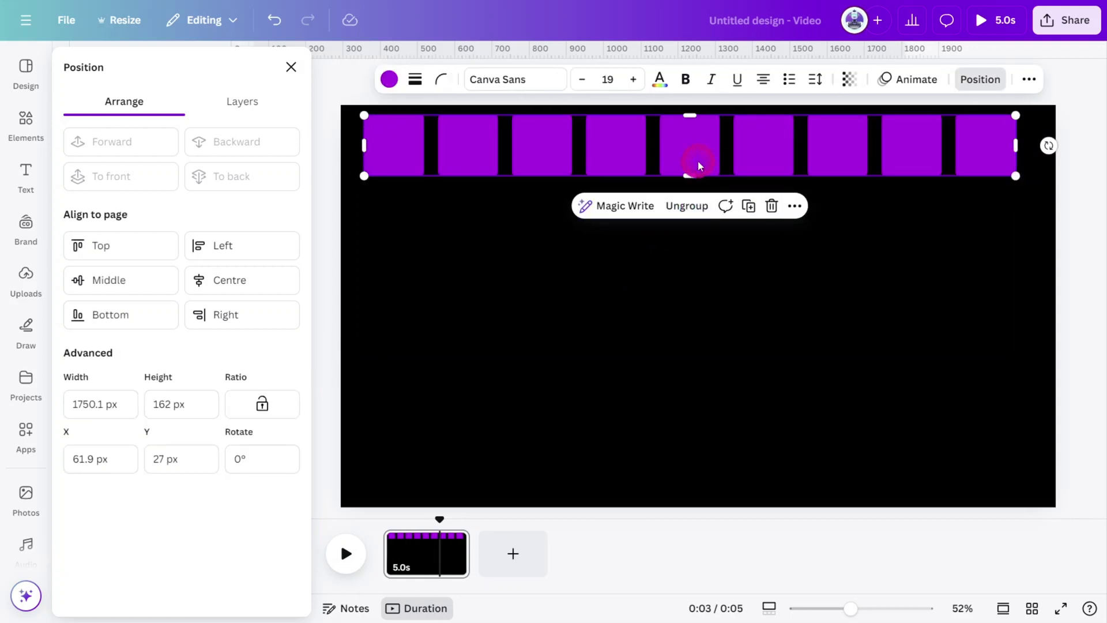
# Duplicate the grouped row down the page into five rows, then centre and enlarge the grid to about 1853 px wide.
pyautogui.keyDown('alt'); pyautogui.moveTo(699, 166); pyautogui.dragTo(690, 235); pyautogui.keyUp('alt')
pyautogui.keyDown('alt'); pyautogui.moveTo(691, 237); pyautogui.dragTo(682, 446); pyautogui.keyUp('alt')
pyautogui.moveTo(334, 104); pyautogui.dragTo(1064, 493)
pyautogui.moveTo(694, 299); pyautogui.dragTo(702, 309)
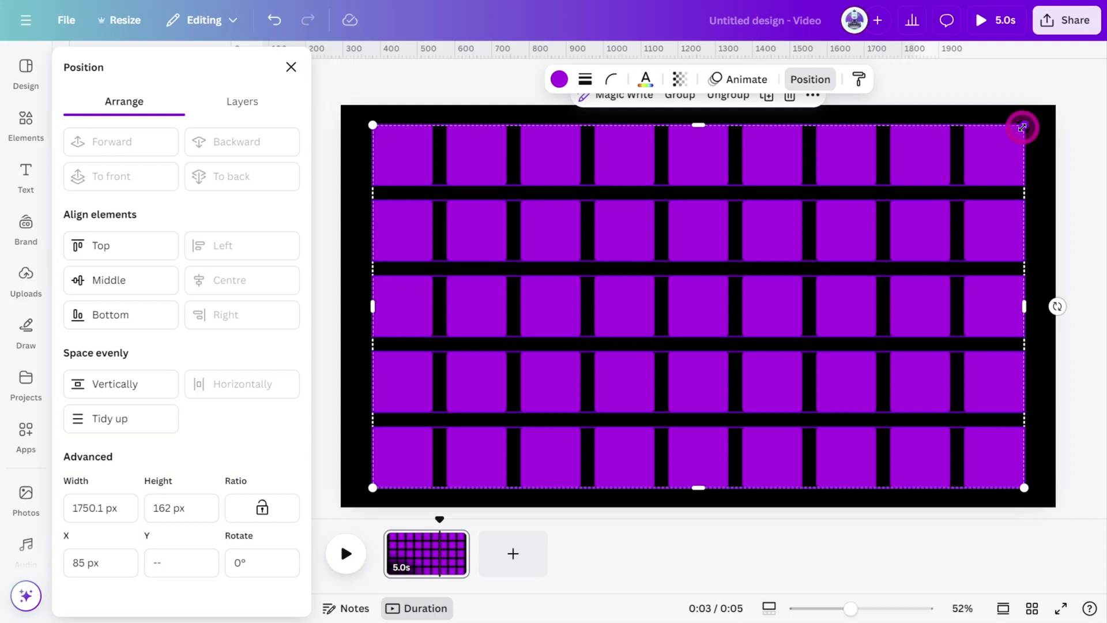
pyautogui.moveTo(1023, 126); pyautogui.dragTo(1045, 119)
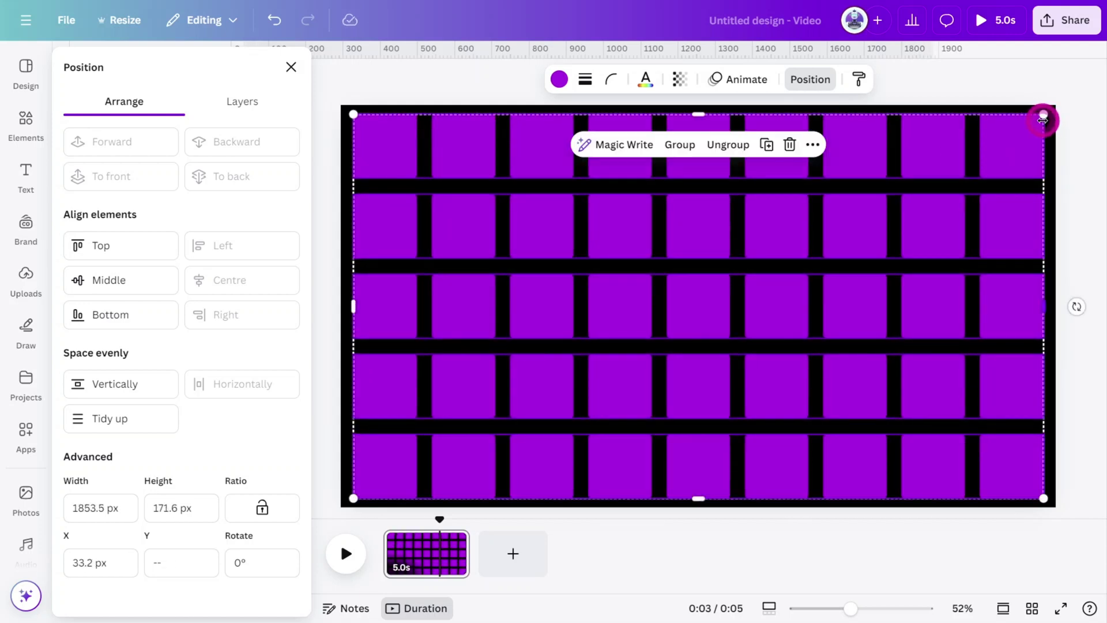
# Recolour all the grid squares with a custom blue-violet, about #3002E6.
pyautogui.click(565, 81)
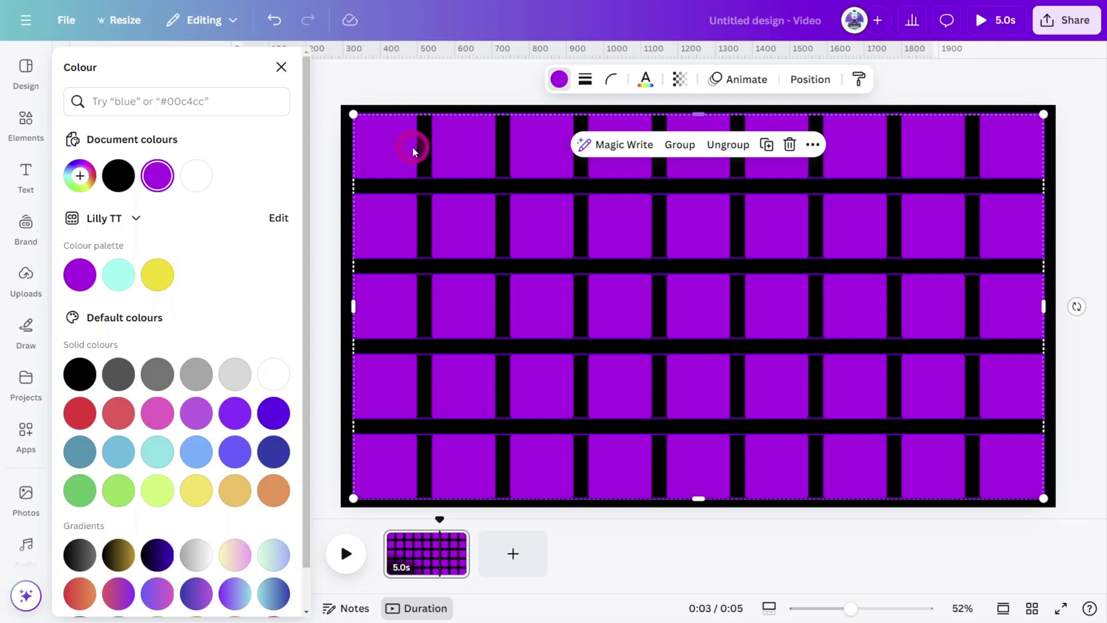
pyautogui.click(79, 176)
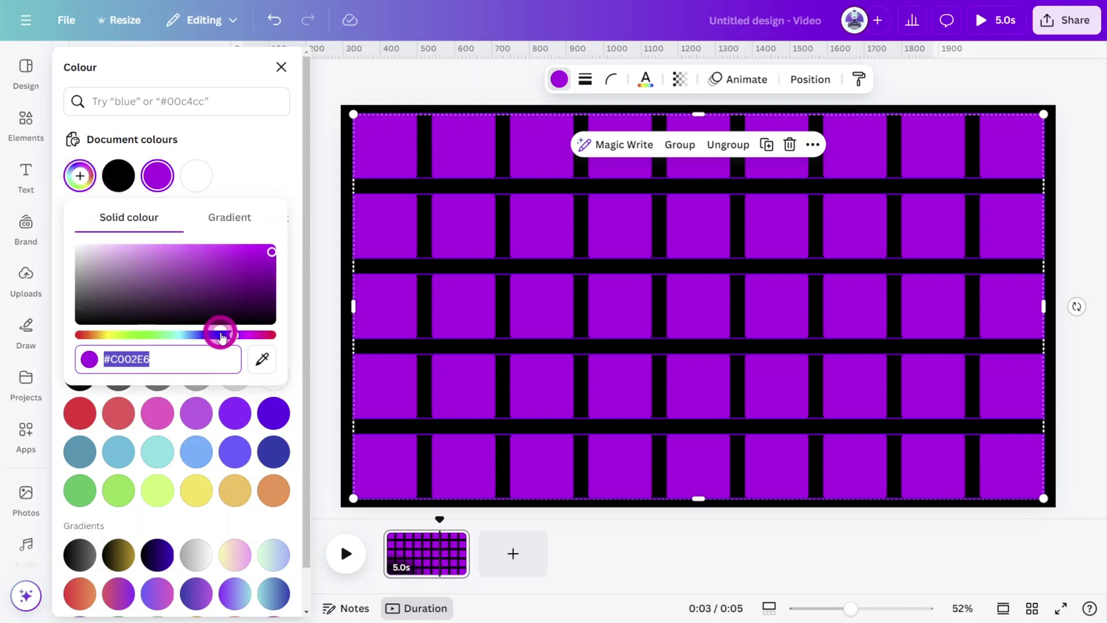
pyautogui.moveTo(222, 337); pyautogui.dragTo(217, 337)
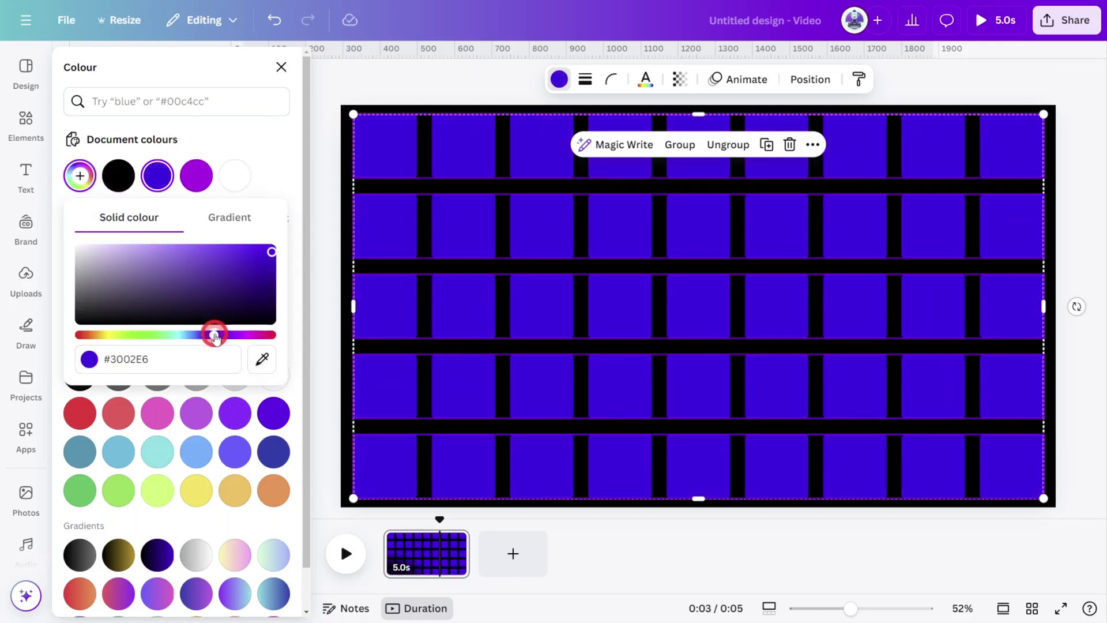
# Download the grid design as a PNG at 1,920 × 1,080 px with a transparent background.
pyautogui.click(1067, 20)
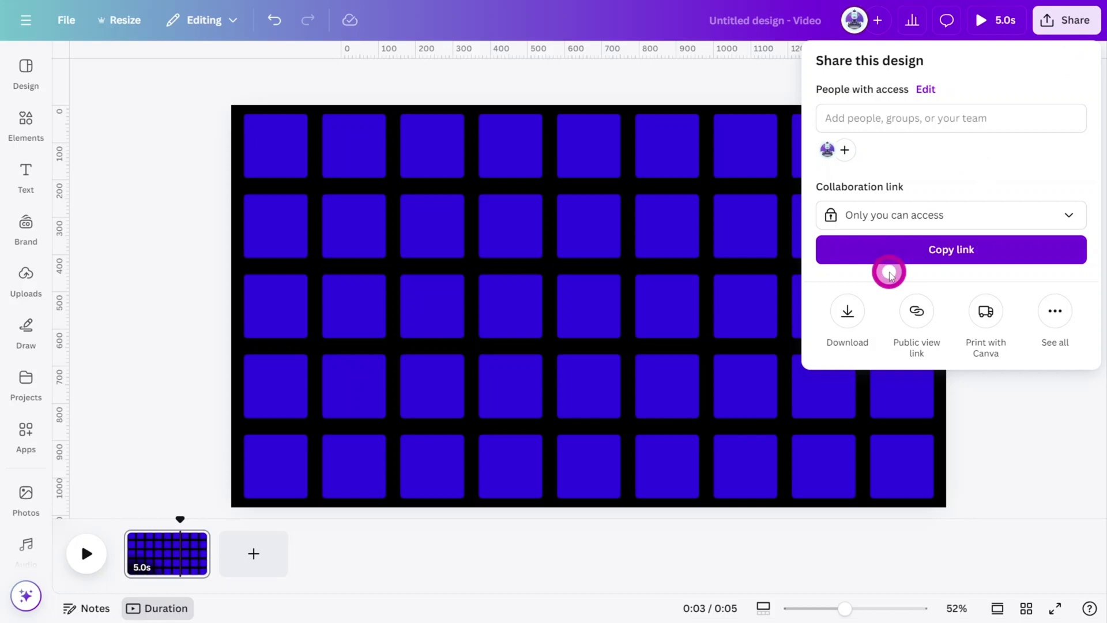
pyautogui.click(847, 315)
pyautogui.click(1076, 131)
pyautogui.click(895, 198)
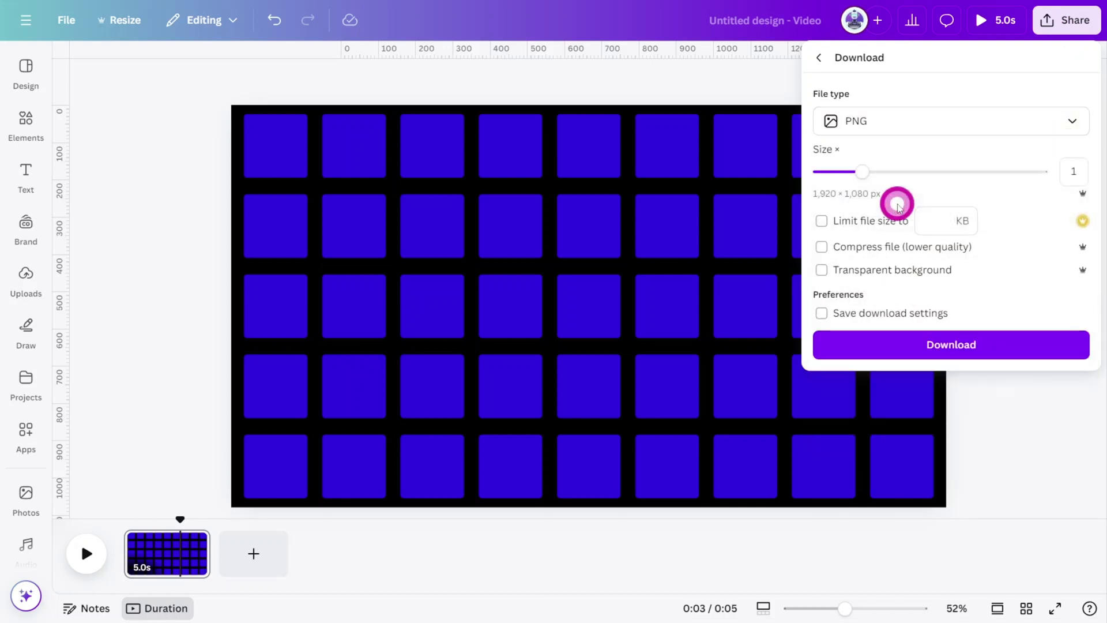
pyautogui.click(985, 343)
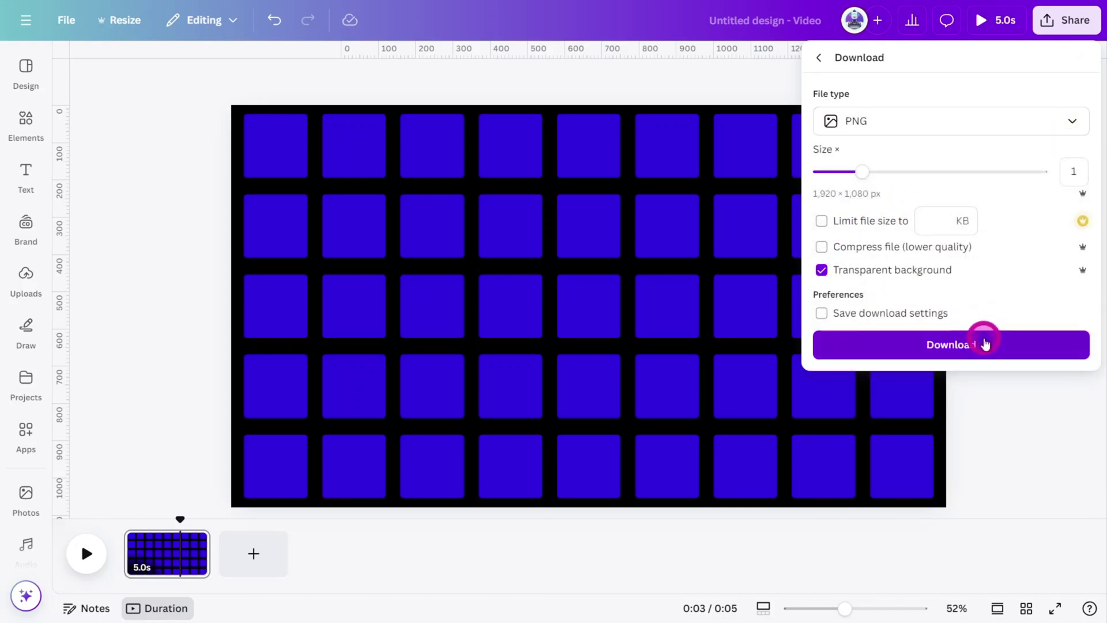
# Find and open the Transform Image app, and load the exported GRID.png into it.
pyautogui.click(24, 427)
pyautogui.click(232, 80)
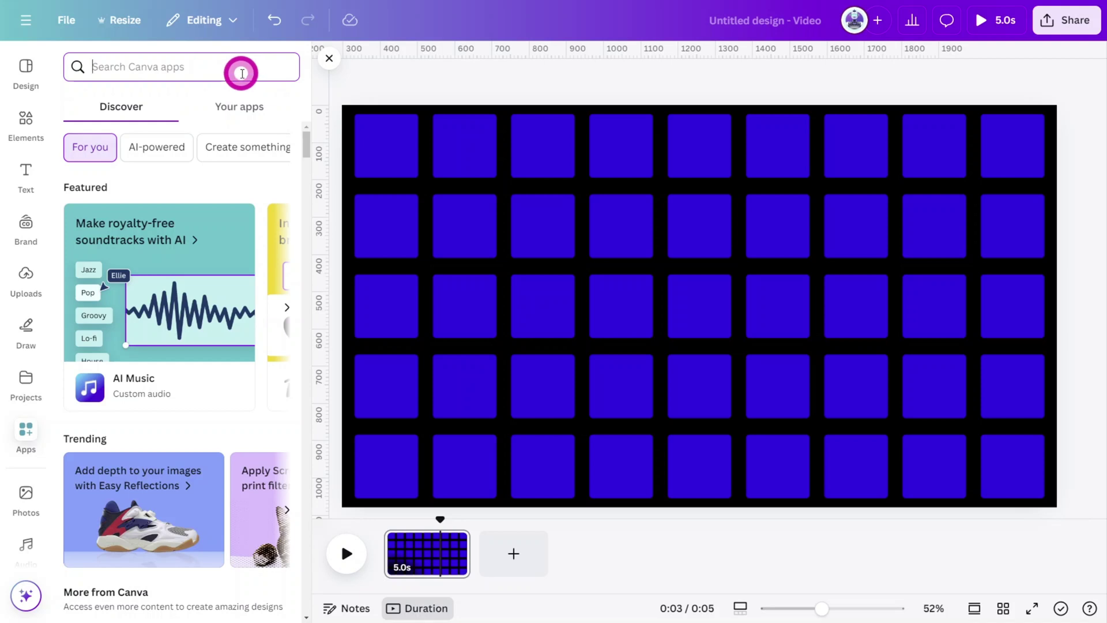
pyautogui.write('TRANSFORM IMAGE')
pyautogui.click(98, 123)
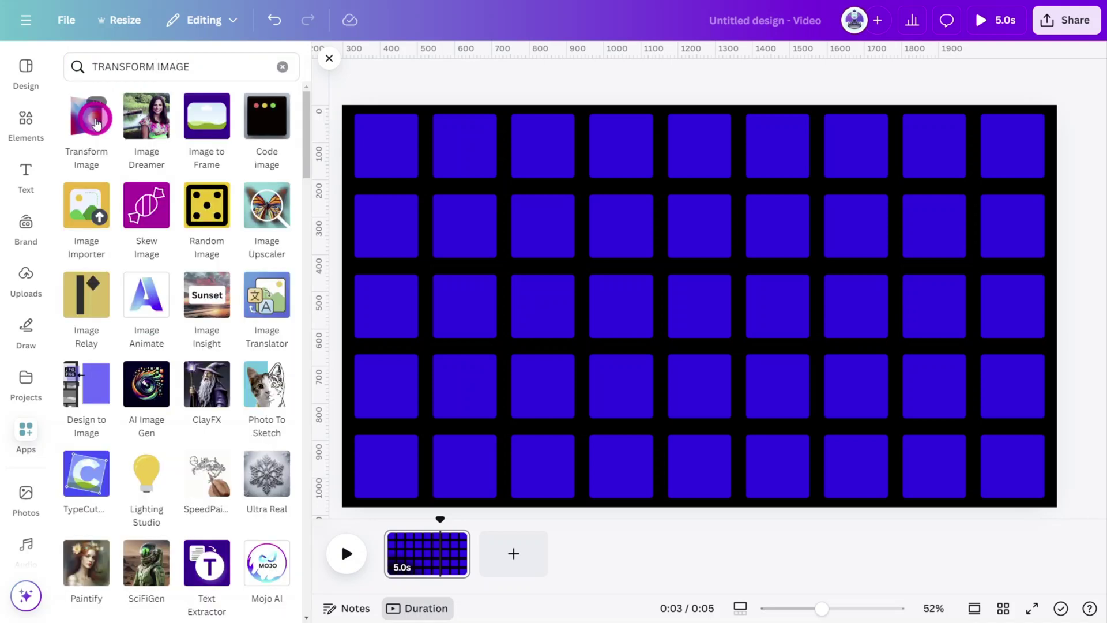
pyautogui.click(122, 133)
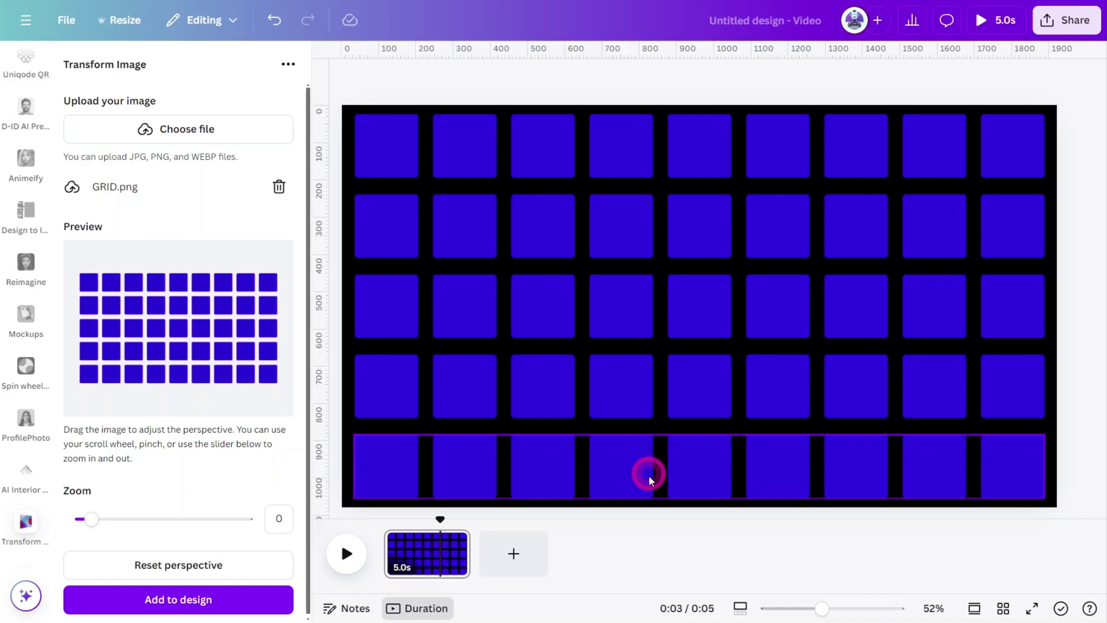
# Tilt GRID.png into a flat floor perspective receding into the distance, and add it to the design on a black page.
pyautogui.moveTo(192, 302); pyautogui.dragTo(199, 347)
pyautogui.click(189, 563)
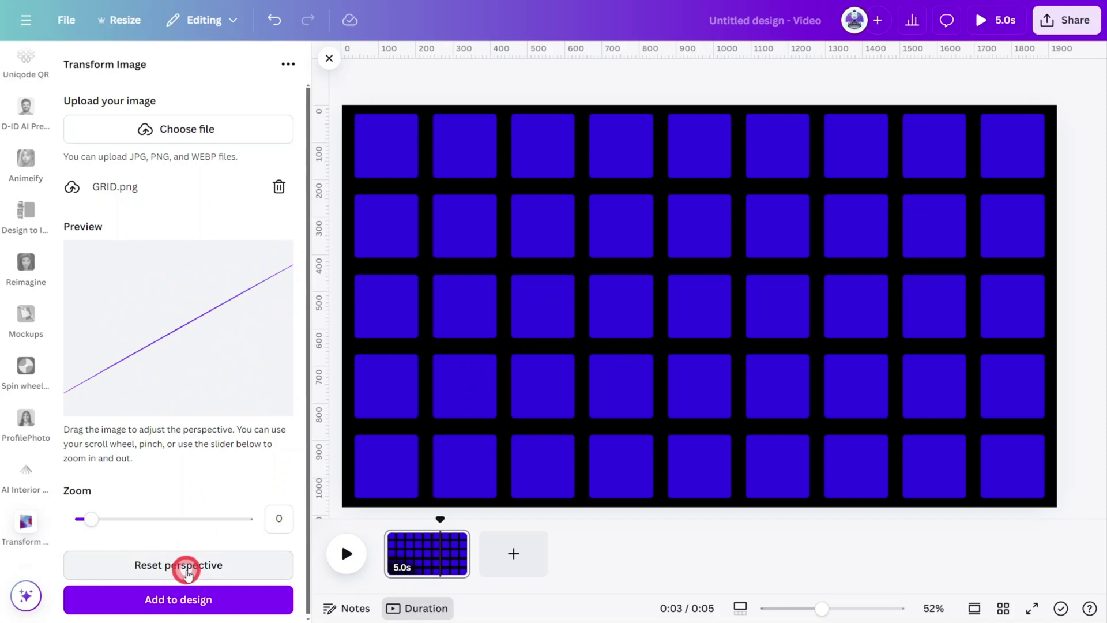
pyautogui.click(162, 322)
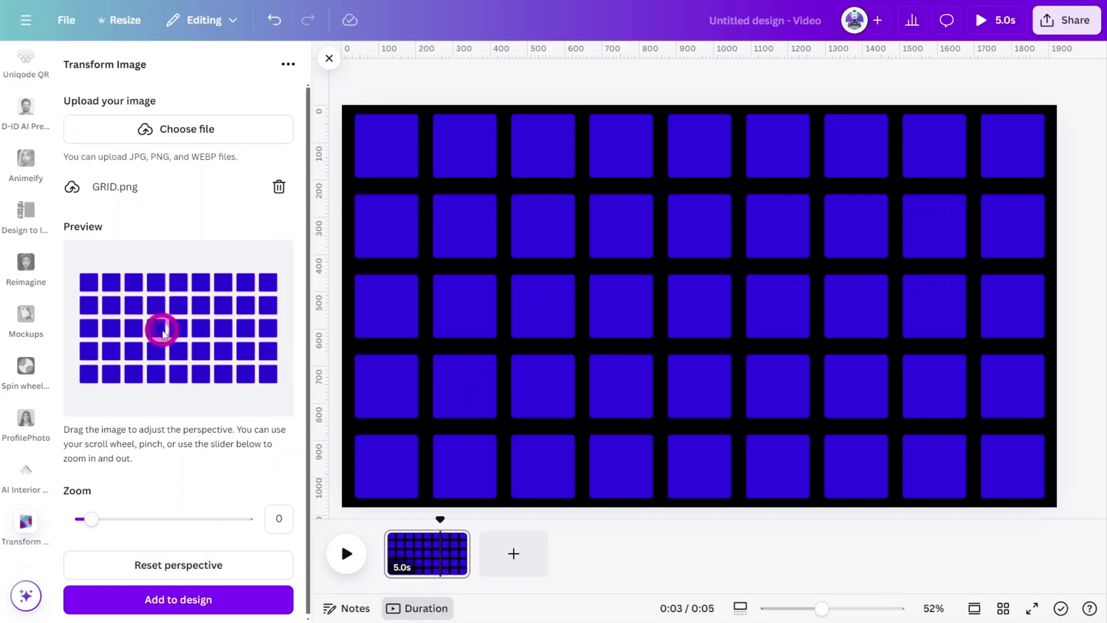
pyautogui.moveTo(163, 334); pyautogui.dragTo(161, 294)
pyautogui.click(168, 600)
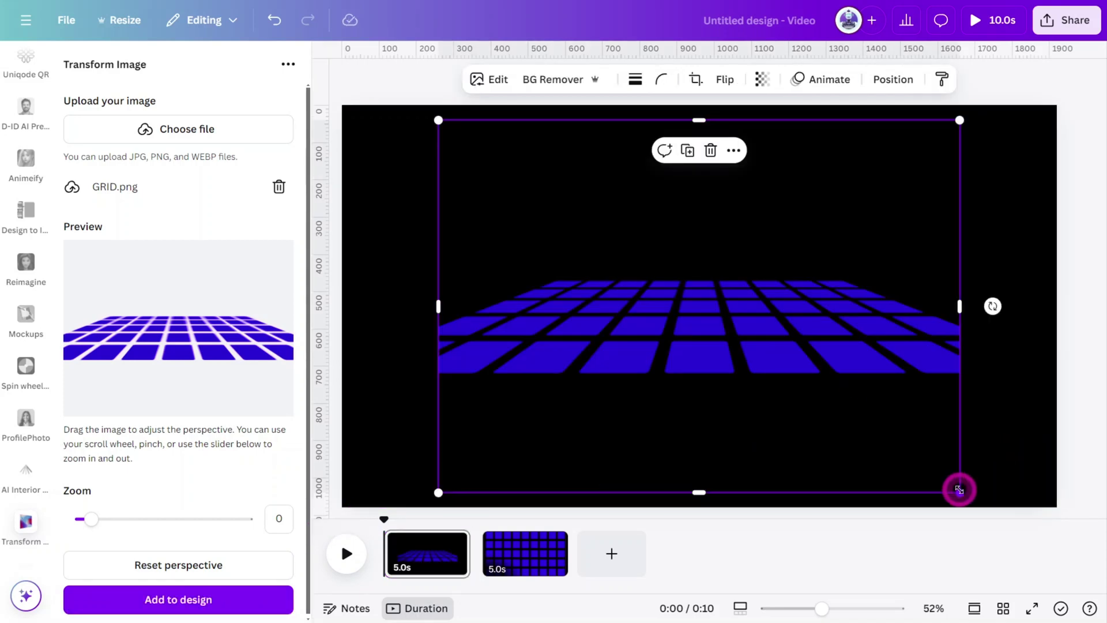
# Enlarge the perspective grid to the full page width at the page's lower edge, and duplicate it.
pyautogui.moveTo(960, 492); pyautogui.dragTo(1040, 539)
pyautogui.moveTo(902, 339); pyautogui.dragTo(904, 440)
pyautogui.hotkey('ctrl', 'd')
# Recolour the selected perspective grid to magenta using a colour edit on its blue, with hue 45, saturation 100 and brightness 65.
pyautogui.click(499, 81)
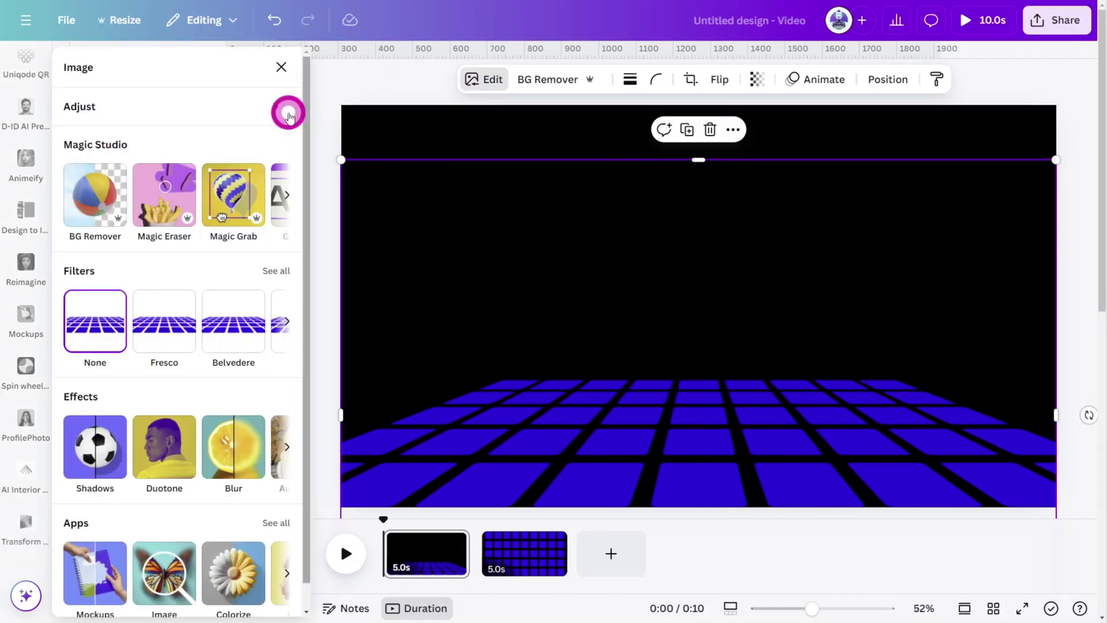
pyautogui.click(207, 106)
pyautogui.scroll(-2, 223, 288)
pyautogui.scroll(-2, 224, 288)
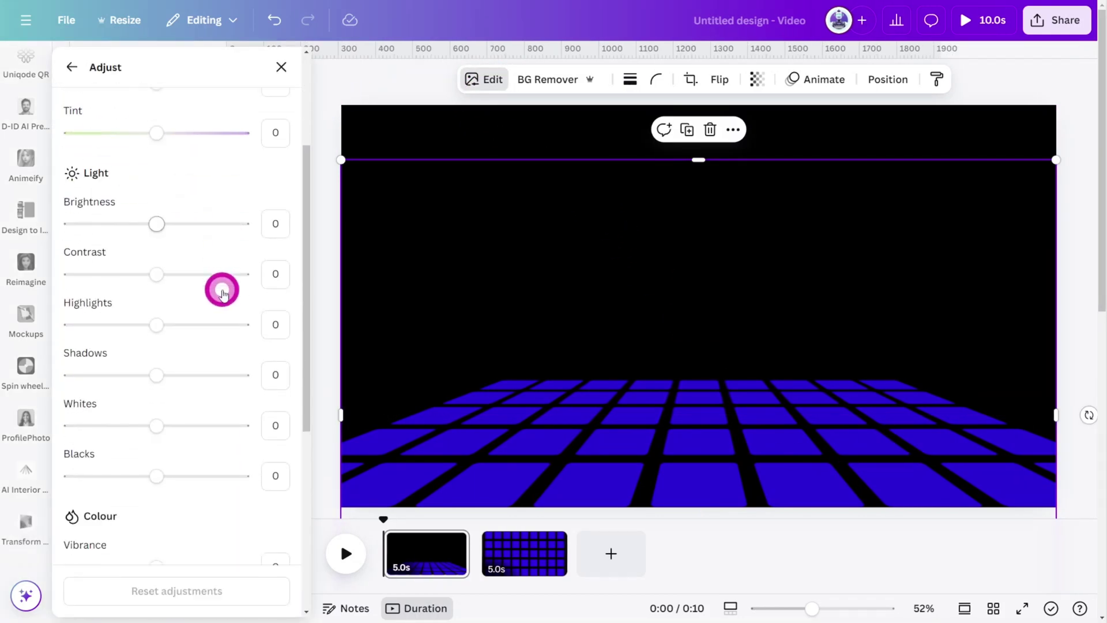
pyautogui.scroll(2, 223, 288)
pyautogui.scroll(-7, 223, 290)
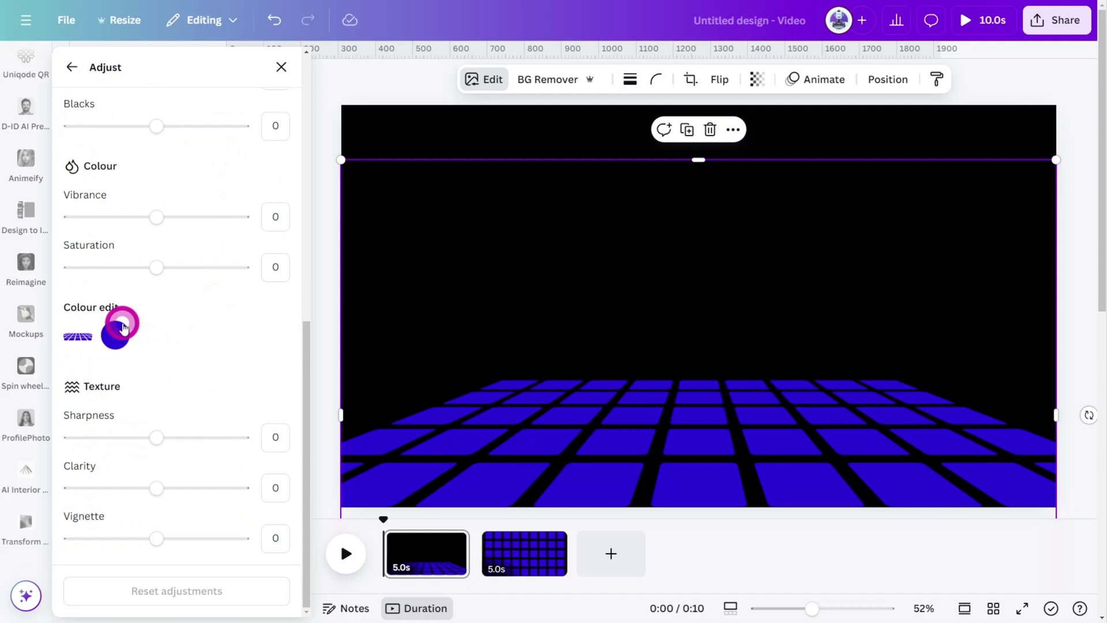
pyautogui.click(117, 334)
pyautogui.moveTo(156, 457); pyautogui.dragTo(260, 456)
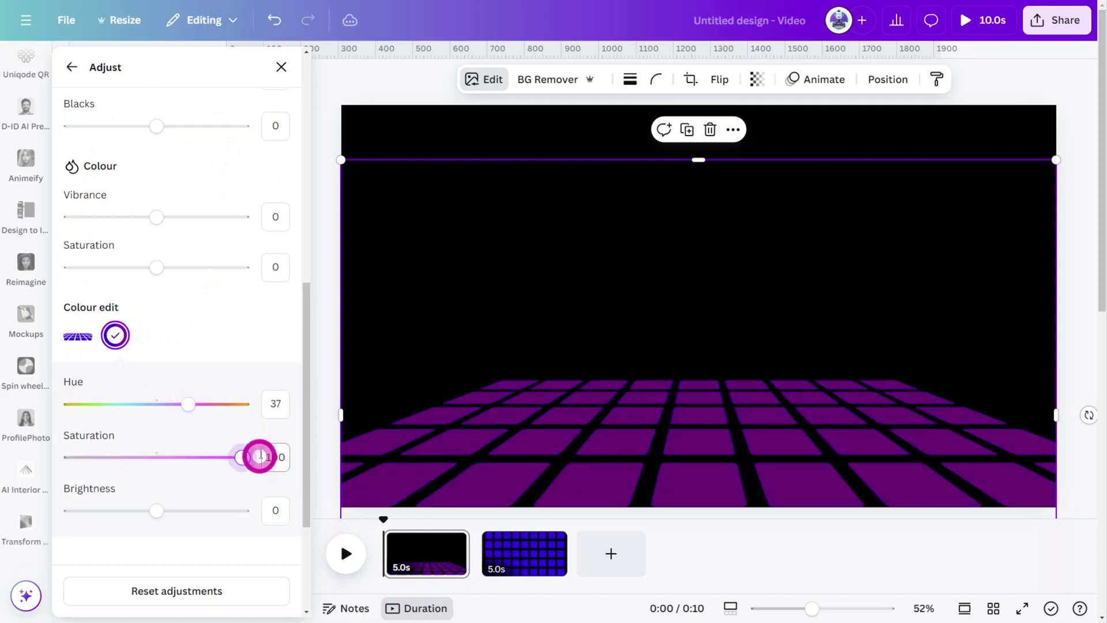
pyautogui.moveTo(197, 408); pyautogui.dragTo(195, 406)
pyautogui.moveTo(156, 510); pyautogui.dragTo(213, 518)
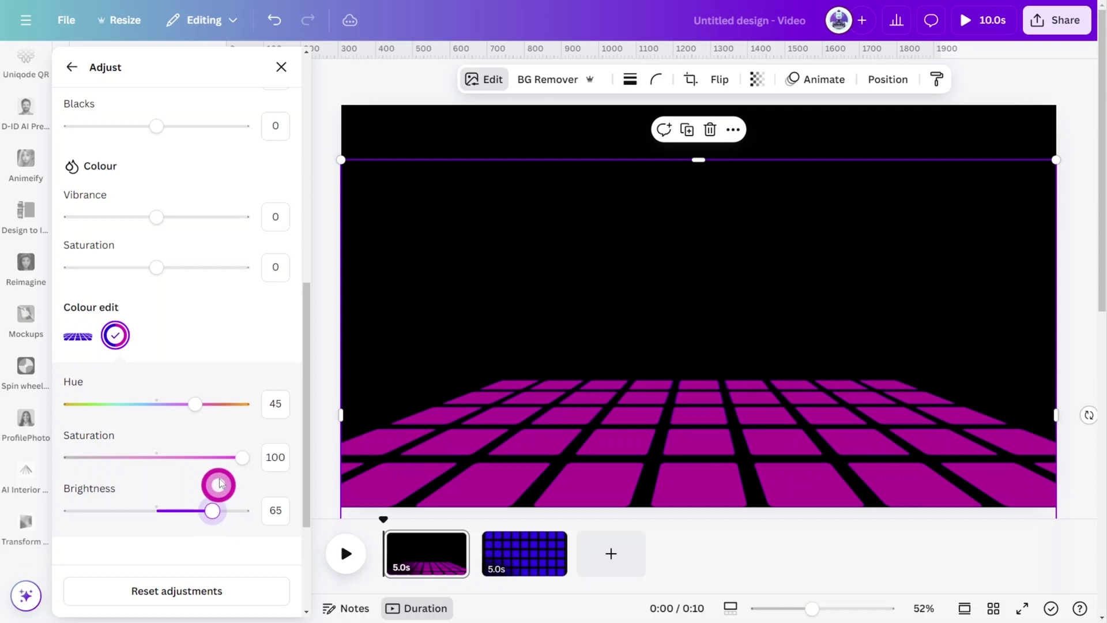
# Add a blank page directly after the first page, give it a red background, and place a square shape on it.
pyautogui.click(611, 554)
pyautogui.moveTo(625, 559); pyautogui.dragTo(536, 557)
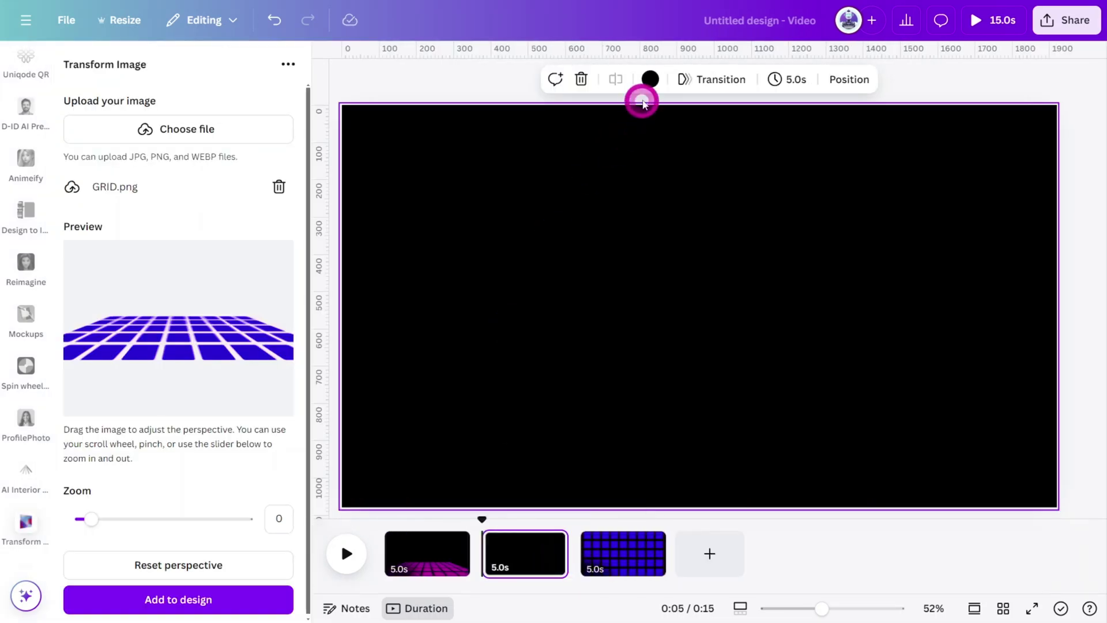
pyautogui.click(650, 79)
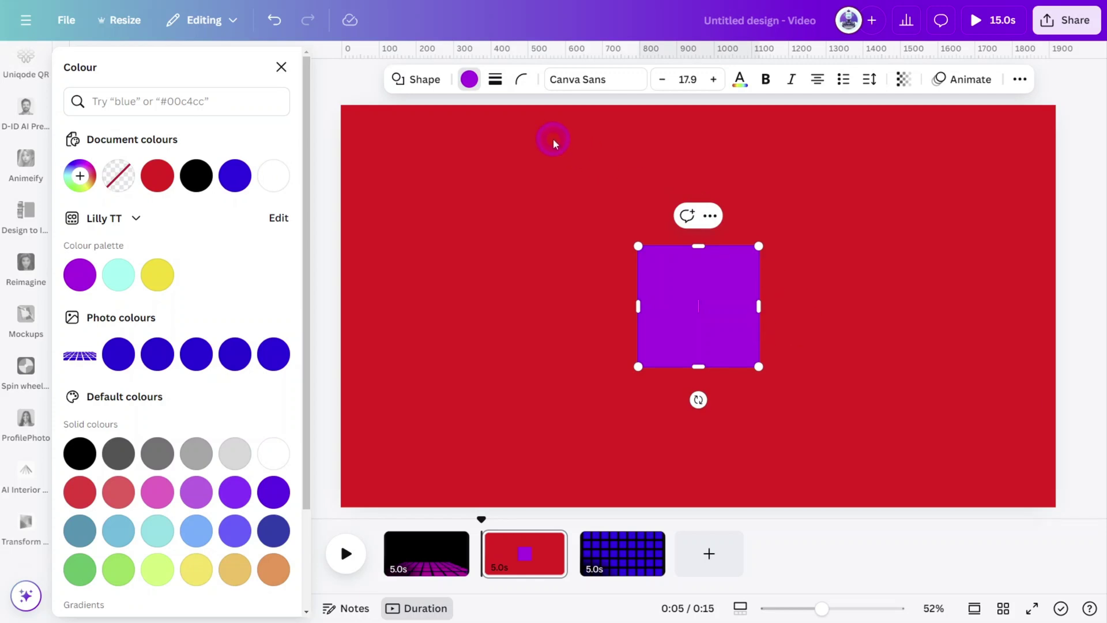
# Fill the square with a gradient and make its first colour black #000000 at 0% opacity.
pyautogui.click(470, 81)
pyautogui.click(469, 82)
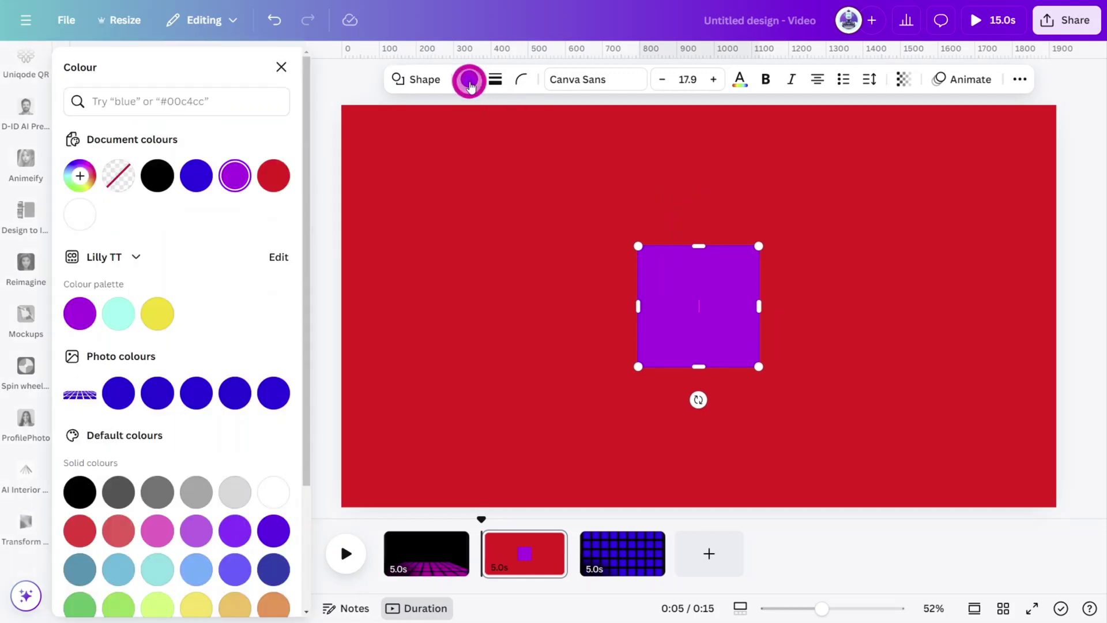
pyautogui.click(157, 169)
pyautogui.click(79, 175)
pyautogui.click(208, 218)
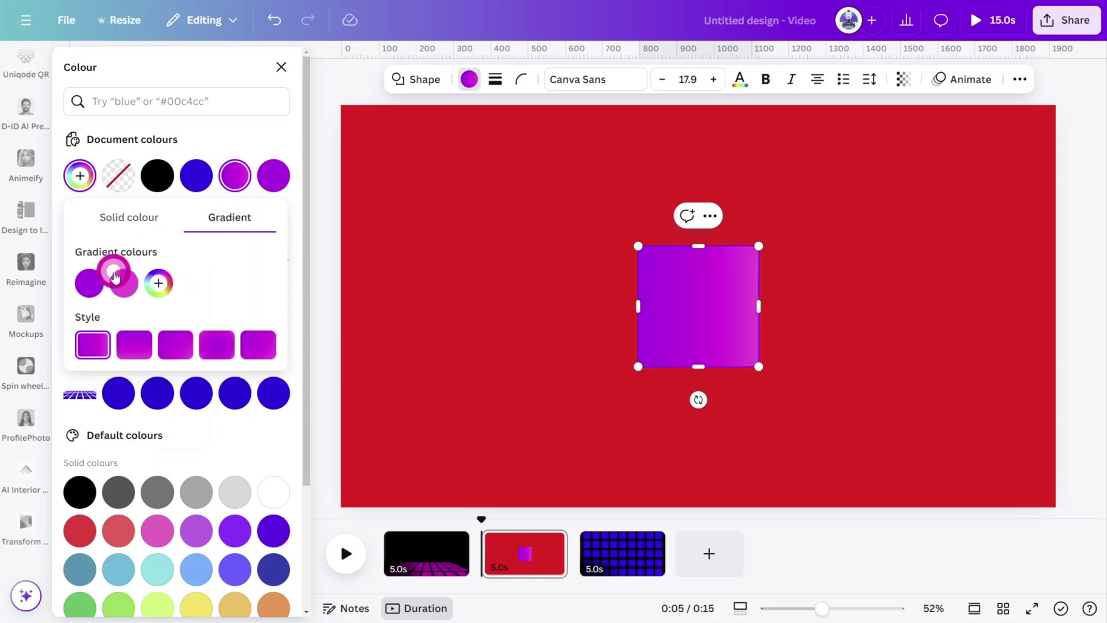
pyautogui.click(88, 288)
pyautogui.moveTo(90, 320); pyautogui.dragTo(66, 402)
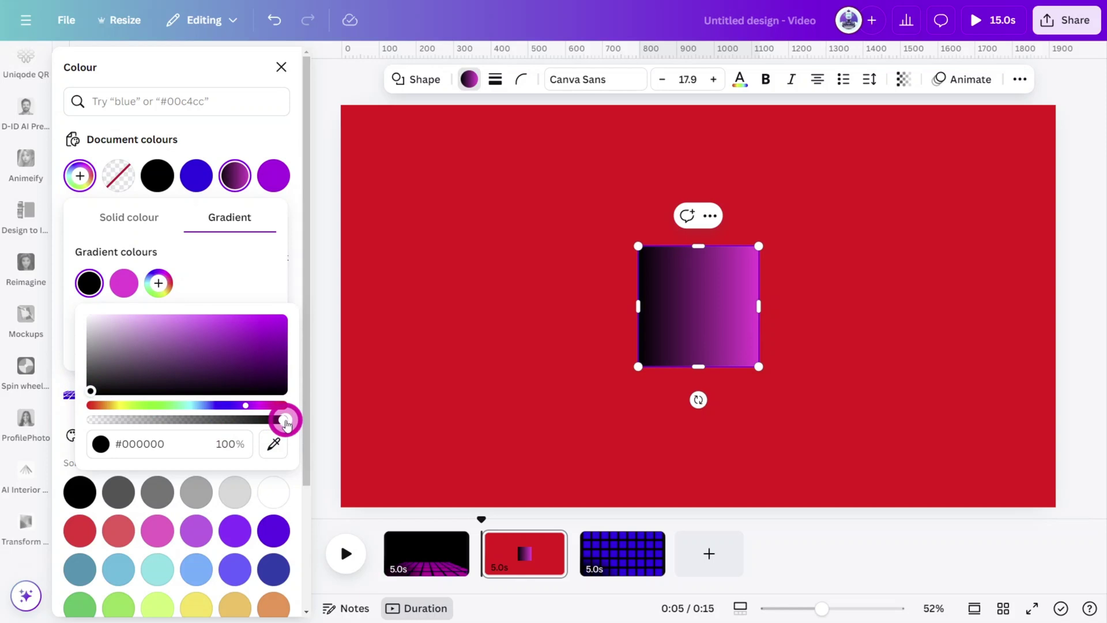
pyautogui.moveTo(226, 421); pyautogui.dragTo(87, 420)
# Make the second gradient colour black, add a third black colour, and apply the circular gradient style.
pyautogui.click(125, 287)
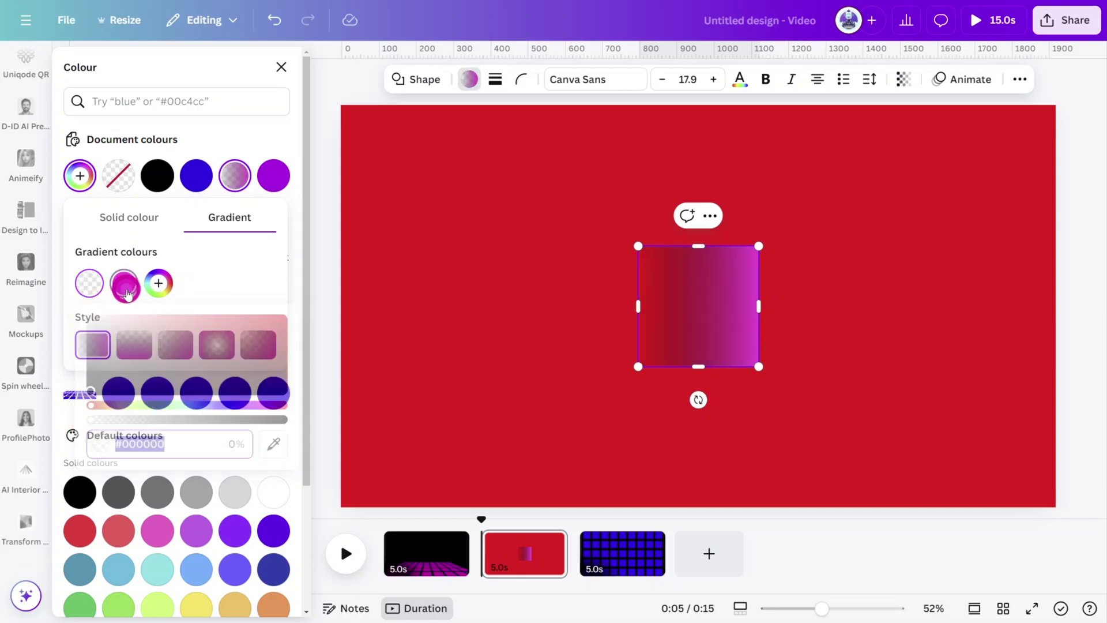
pyautogui.moveTo(130, 340); pyautogui.dragTo(96, 398)
pyautogui.click(159, 283)
pyautogui.moveTo(165, 316); pyautogui.dragTo(146, 398)
pyautogui.click(230, 276)
pyautogui.click(101, 347)
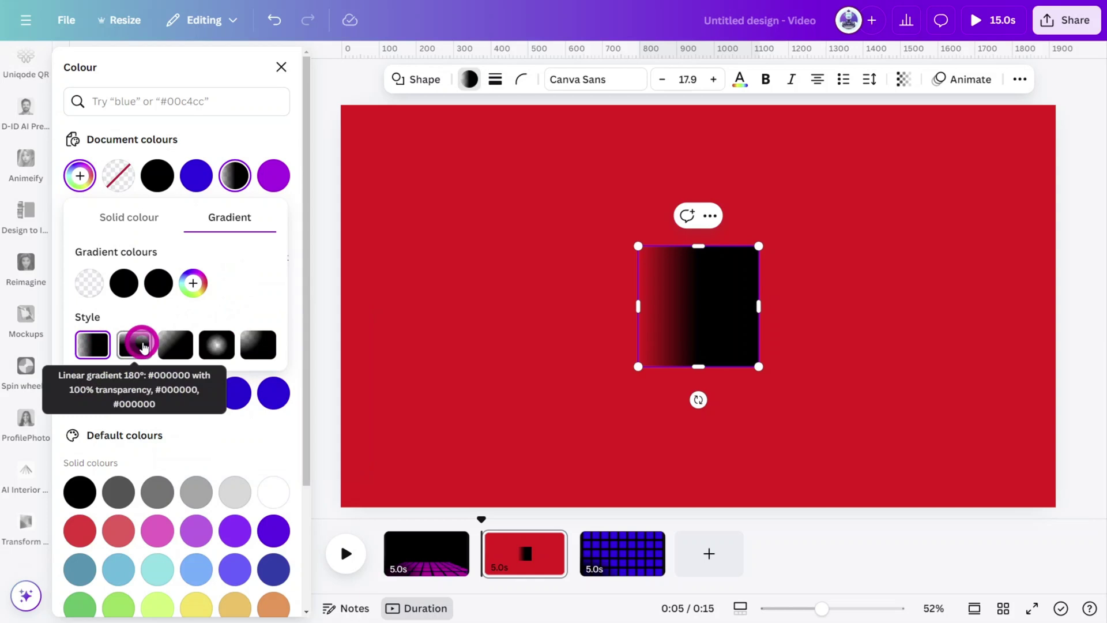
pyautogui.click(214, 346)
# Add a black square and stretch it to fill the page area left of the gradient square at full height.
pyautogui.press('r')
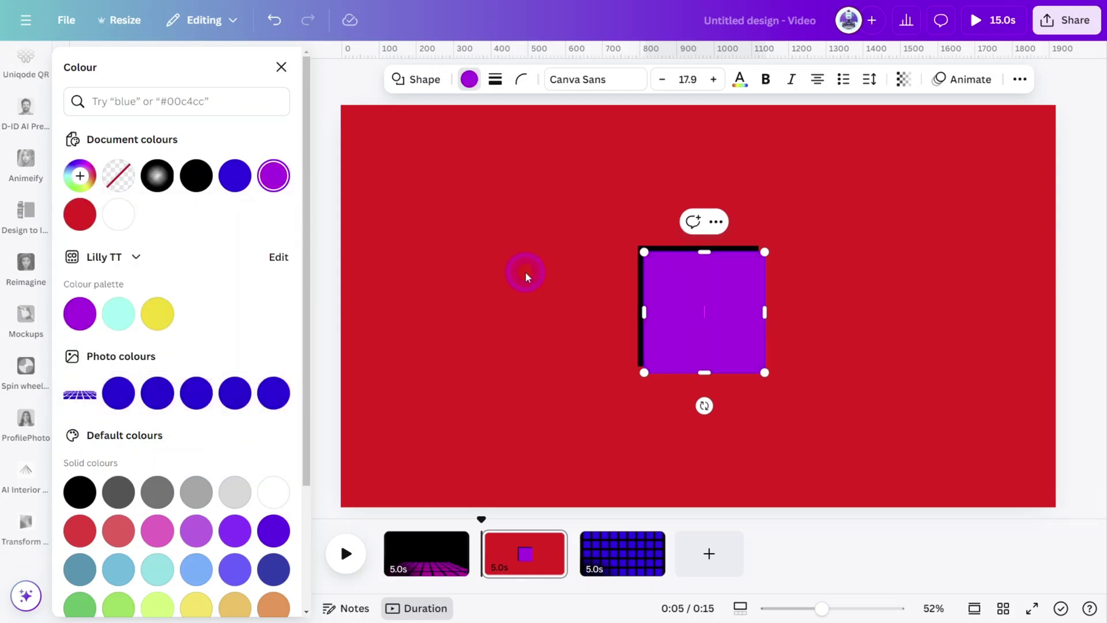
pyautogui.click(197, 175)
pyautogui.moveTo(693, 291); pyautogui.dragTo(396, 151)
pyautogui.moveTo(400, 224); pyautogui.dragTo(410, 502)
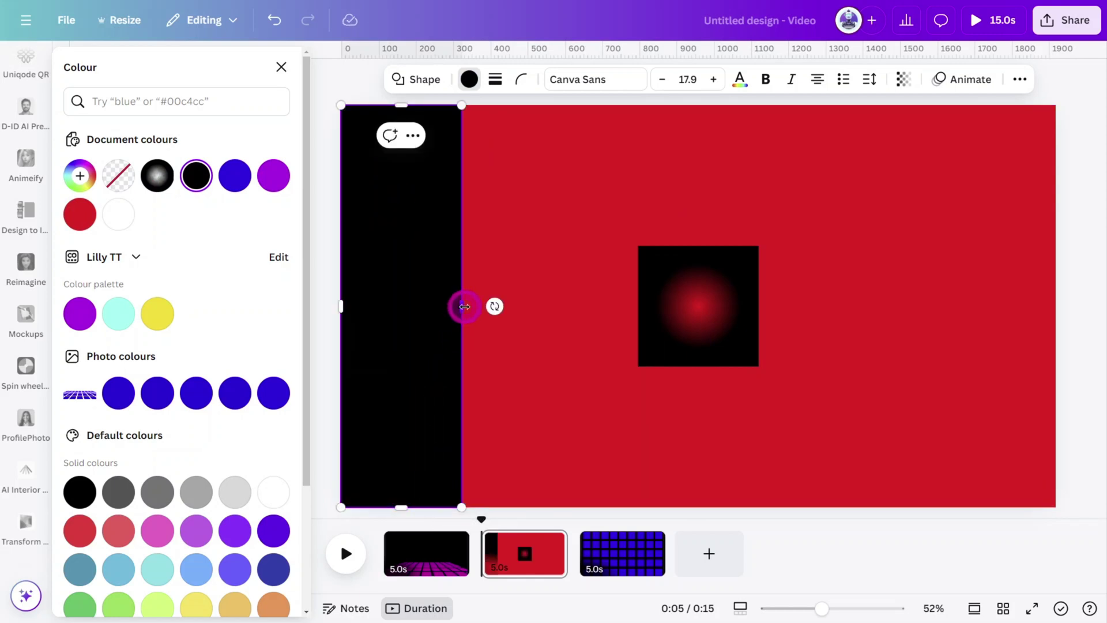
pyautogui.moveTo(462, 305); pyautogui.dragTo(641, 354)
# Cover the areas to the right, above and below the gradient square with fitted copies of the black rectangle.
pyautogui.keyDown('alt'); pyautogui.moveTo(571, 362); pyautogui.dragTo(843, 405); pyautogui.keyUp('alt')
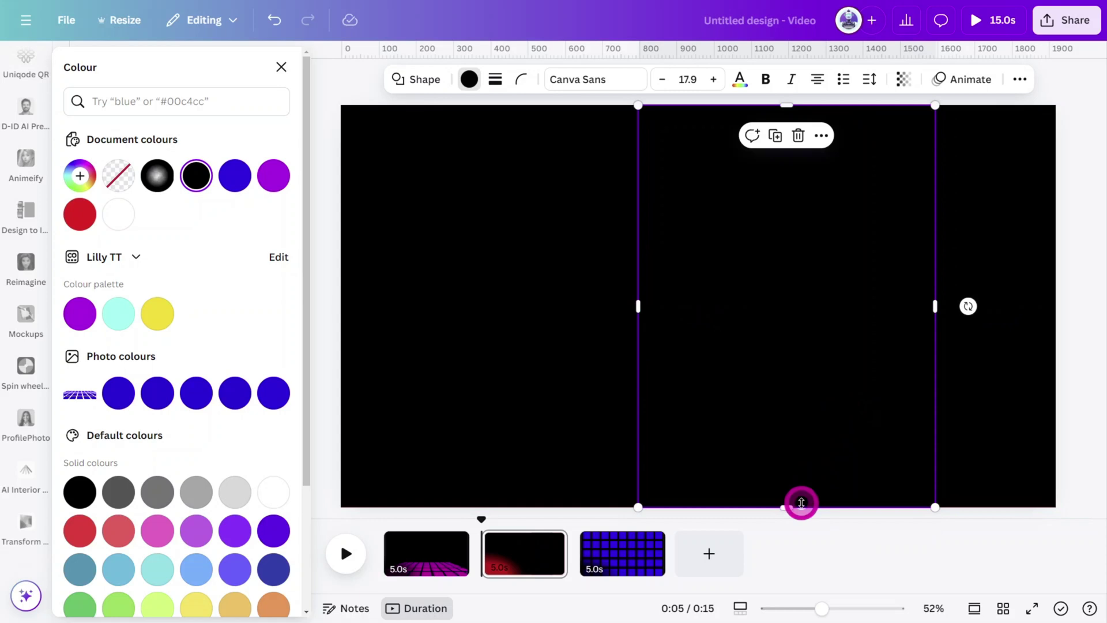
pyautogui.moveTo(801, 507); pyautogui.dragTo(804, 246)
pyautogui.moveTo(936, 175); pyautogui.dragTo(687, 438)
pyautogui.hotkey('ctrl', 'd')
# Select all shapes on the red page, set their transparency to 80, and group them.
pyautogui.moveTo(1038, 136); pyautogui.dragTo(385, 461)
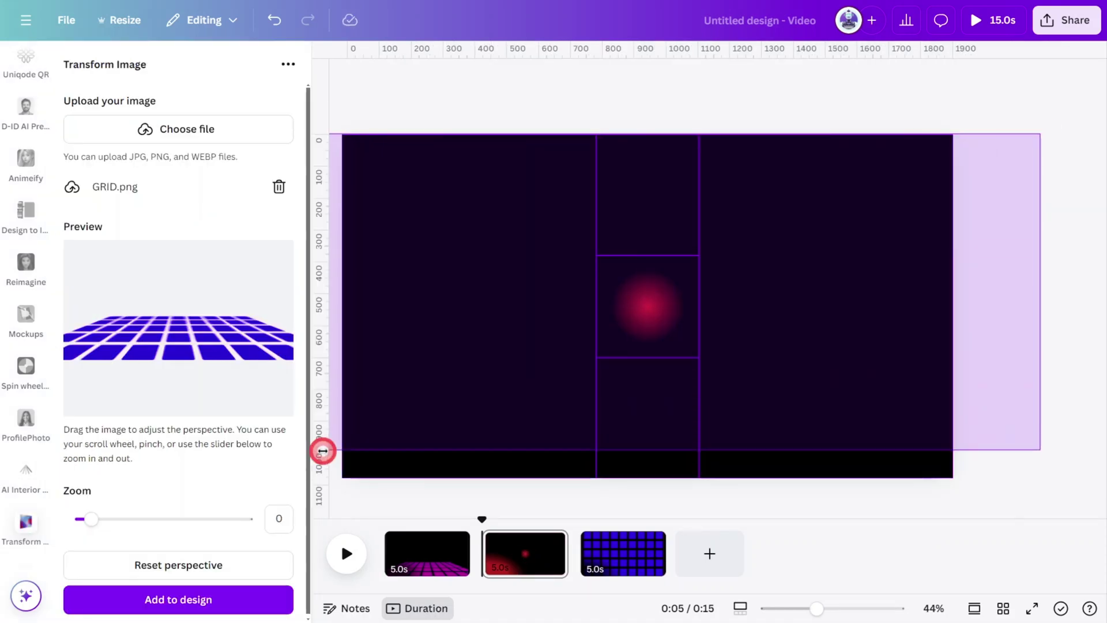
pyautogui.click(904, 79)
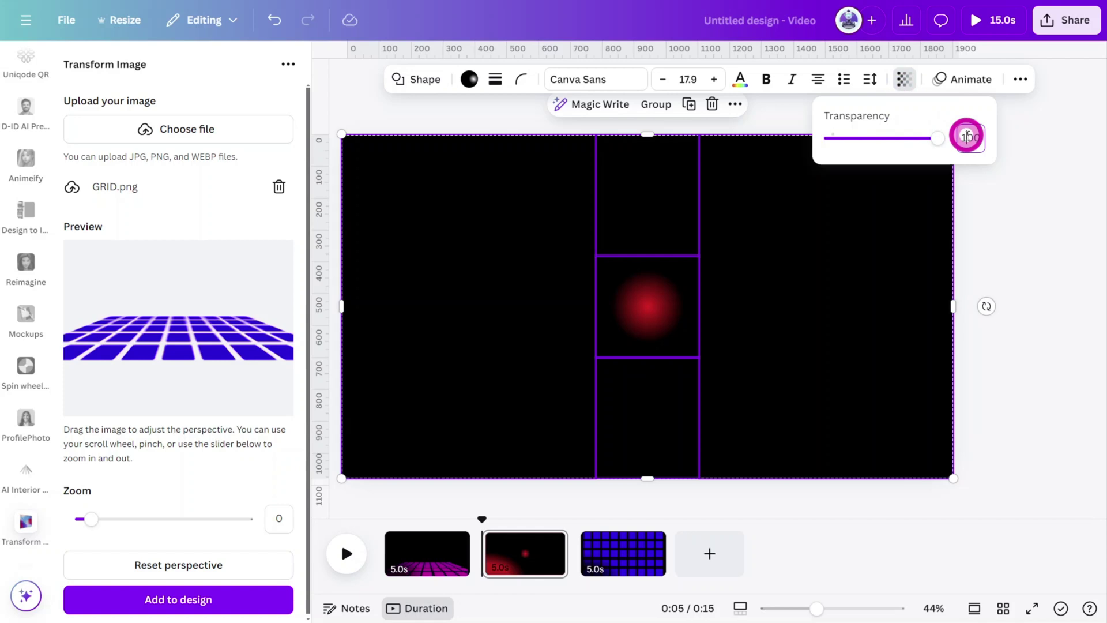
pyautogui.write('80')
pyautogui.press('Return')
pyautogui.click(656, 105)
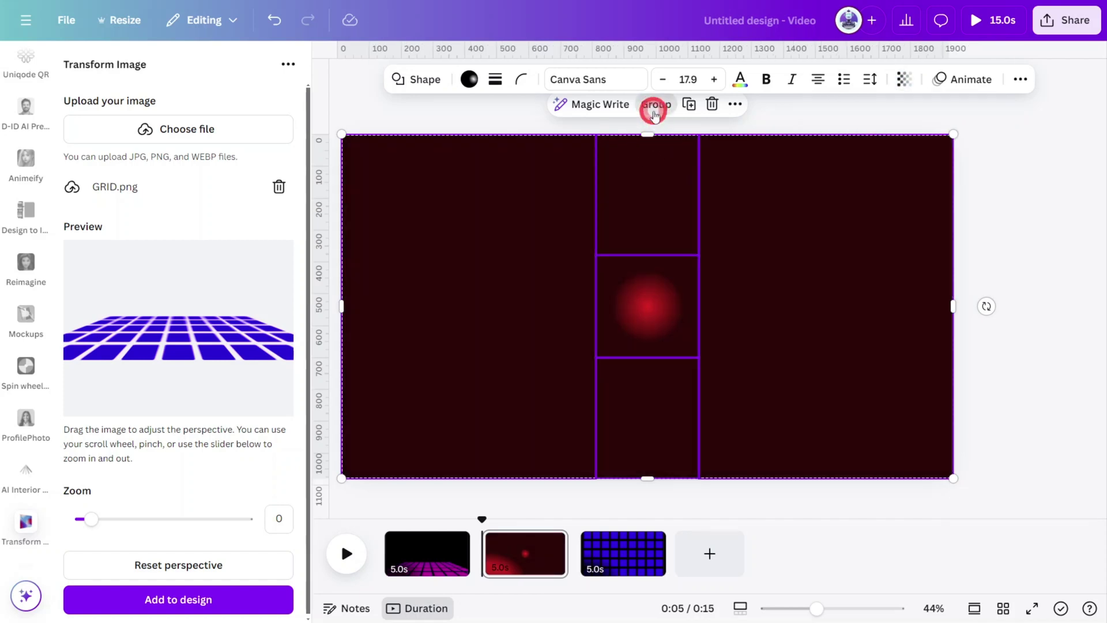
# Copy the grouped spotlight overlay and paste it onto the first page over the grid.
pyautogui.rightClick(796, 317)
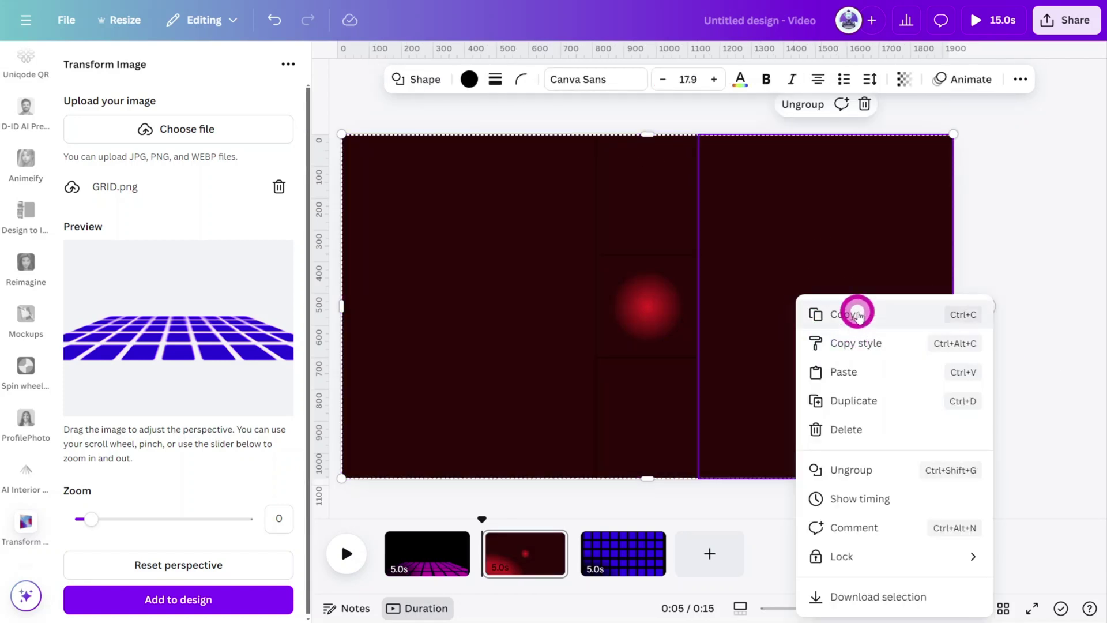
pyautogui.click(857, 313)
pyautogui.click(441, 554)
pyautogui.click(708, 253)
pyautogui.click(1073, 337)
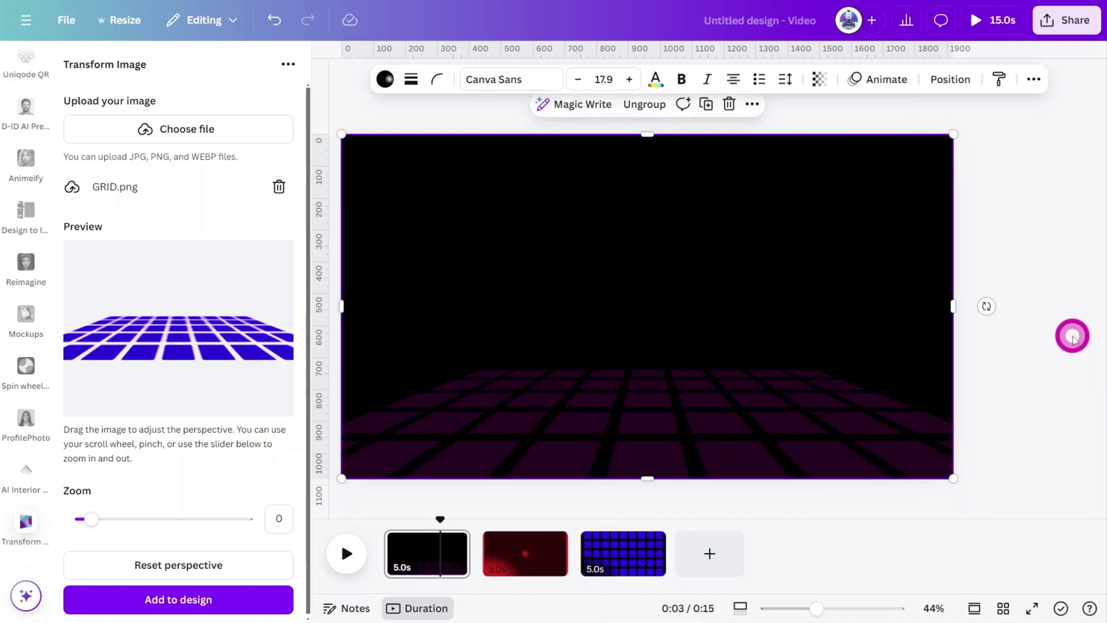
# Enlarge the spotlight overlay well beyond the page edges and position its transparent spot over the middle of the grid floor.
pyautogui.moveTo(838, 313); pyautogui.dragTo(831, 341)
pyautogui.scroll(-5, 831, 341)
pyautogui.moveTo(662, 279); pyautogui.dragTo(844, 193)
pyautogui.moveTo(717, 312)
pyautogui.mouseDown()
pyautogui.moveTo(732, 289)
pyautogui.moveTo(704, 313)
pyautogui.mouseUp()
pyautogui.moveTo(833, 195); pyautogui.dragTo(801, 213)
pyautogui.moveTo(701, 304); pyautogui.dragTo(704, 294)
pyautogui.scroll(3, 705, 294)
pyautogui.scroll(-2, 890, 159)
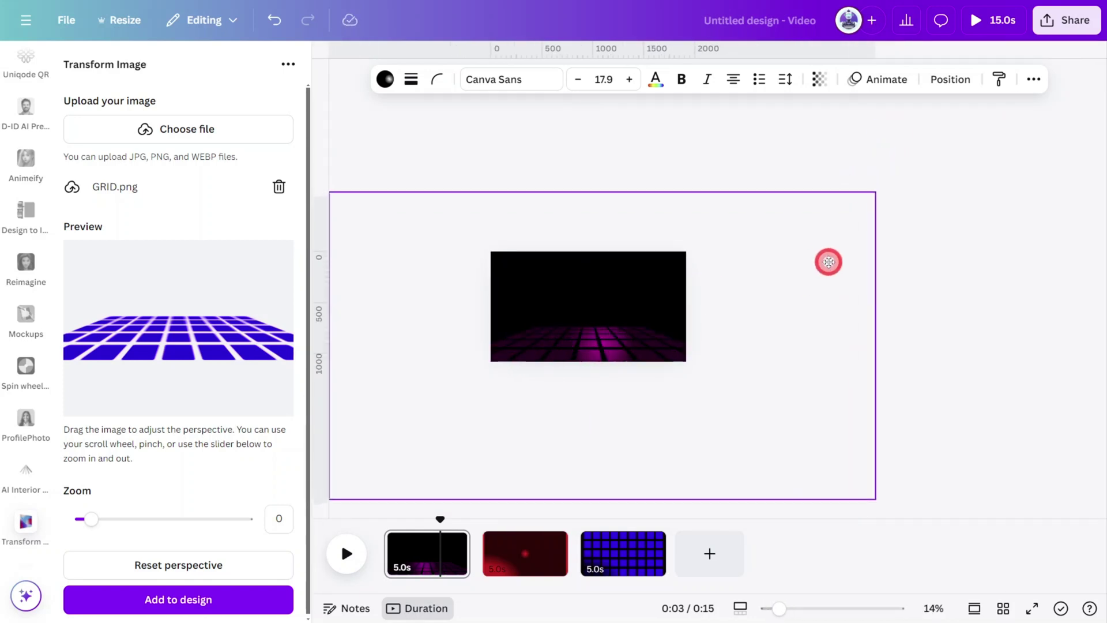
pyautogui.moveTo(829, 262); pyautogui.dragTo(808, 241)
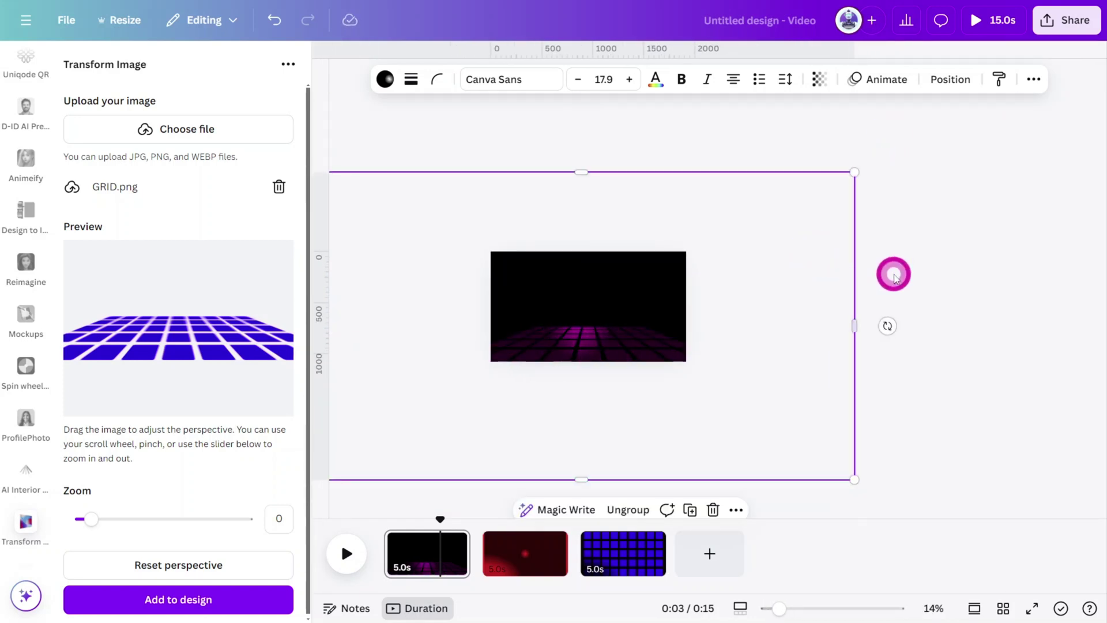
pyautogui.click(999, 300)
# Search the elements for BLUE MAGIC BALL, add the blue ball, and place it just above the lit spot on the floor.
pyautogui.click(51, 117)
pyautogui.click(149, 65)
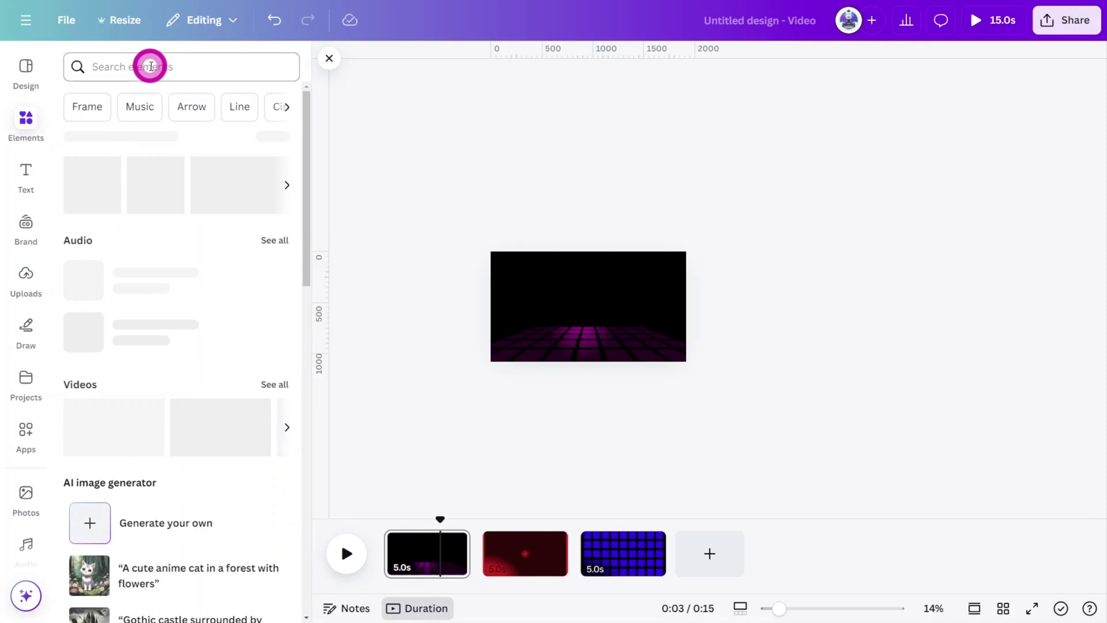
pyautogui.write('BLUE M')
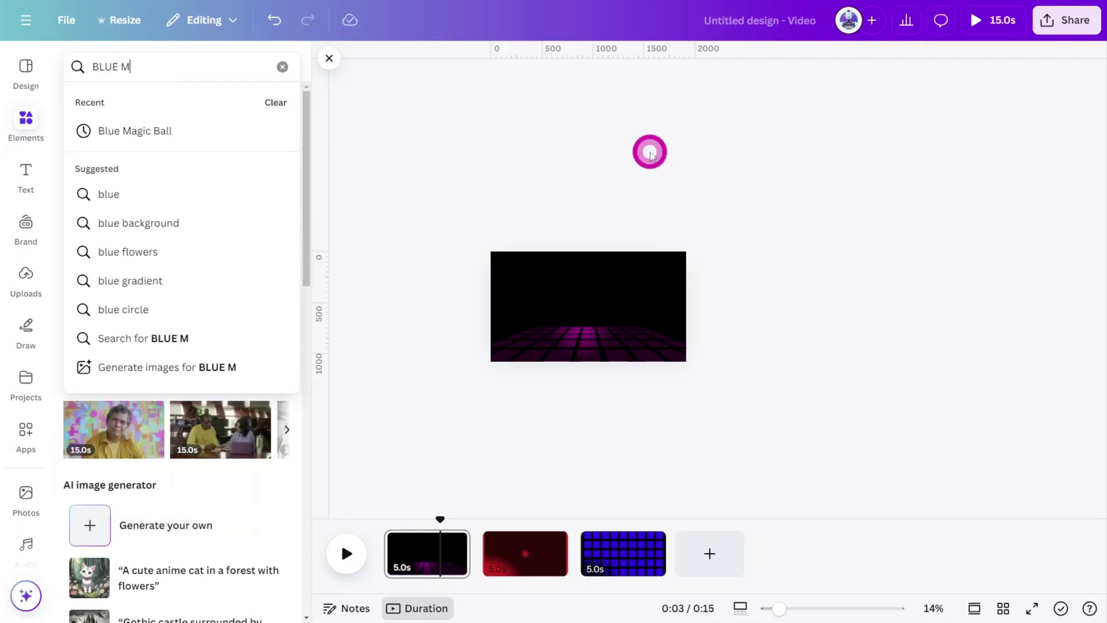
pyautogui.write('AGIC BALL')
pyautogui.press('Return')
pyautogui.click(92, 219)
pyautogui.moveTo(633, 321); pyautogui.dragTo(609, 293)
pyautogui.scroll(4, 630, 324)
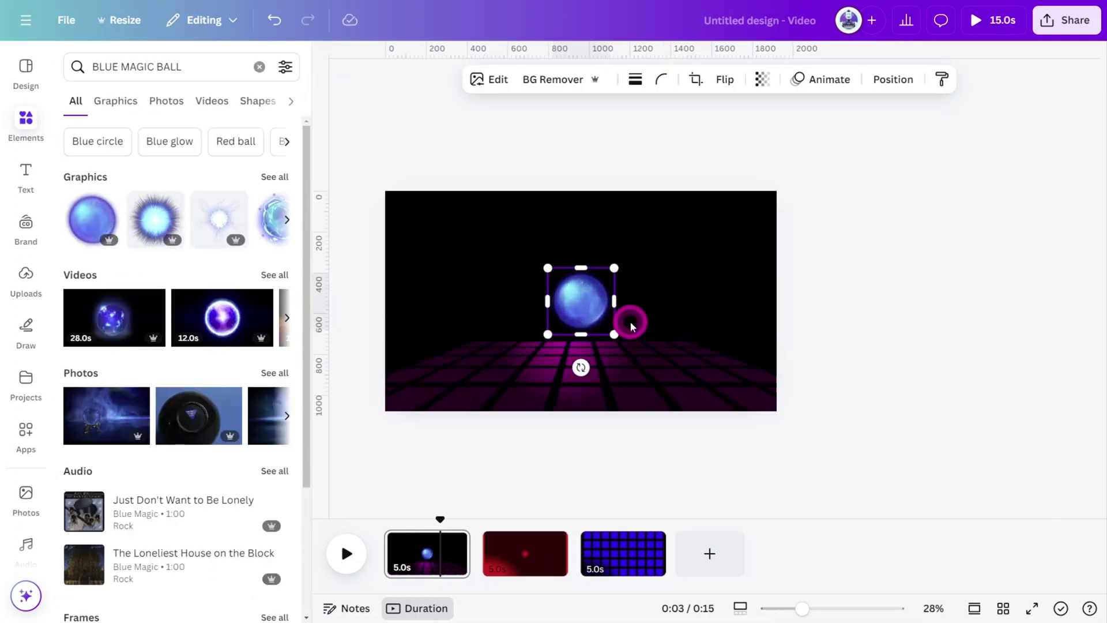
pyautogui.moveTo(831, 388); pyautogui.dragTo(821, 388)
pyautogui.moveTo(602, 302); pyautogui.dragTo(595, 349)
# Search for BLUE TRANSPARENT GRADIENT, add the purple-cyan glow graphic, centre it over the ball, and size it as a halo.
pyautogui.moveTo(120, 68); pyautogui.dragTo(169, 71)
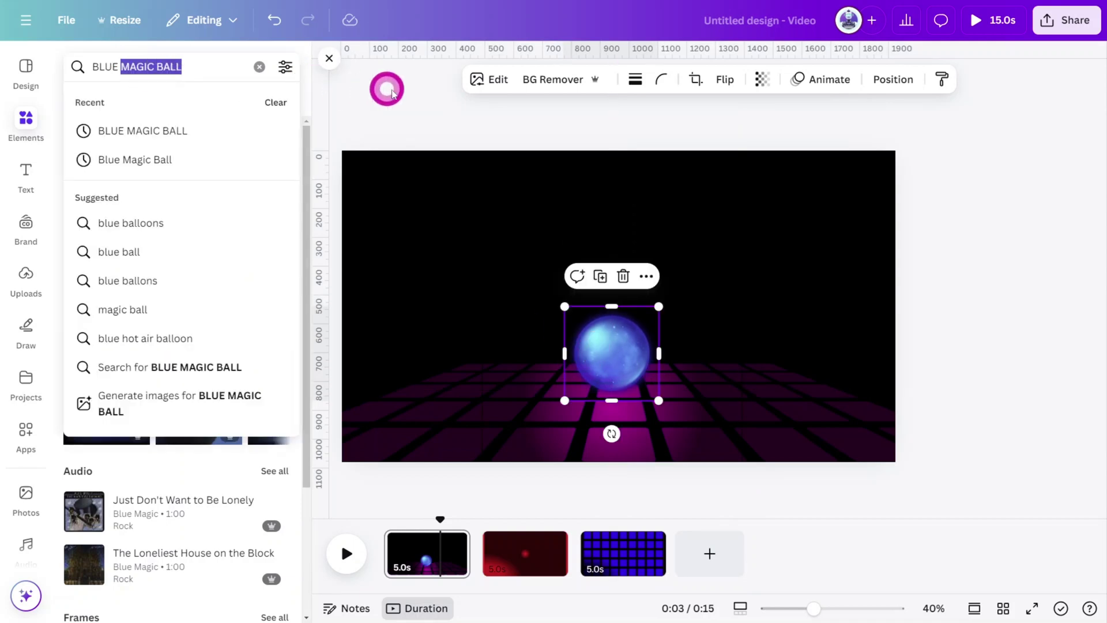
pyautogui.write('TRANSPARENT GRADIENT')
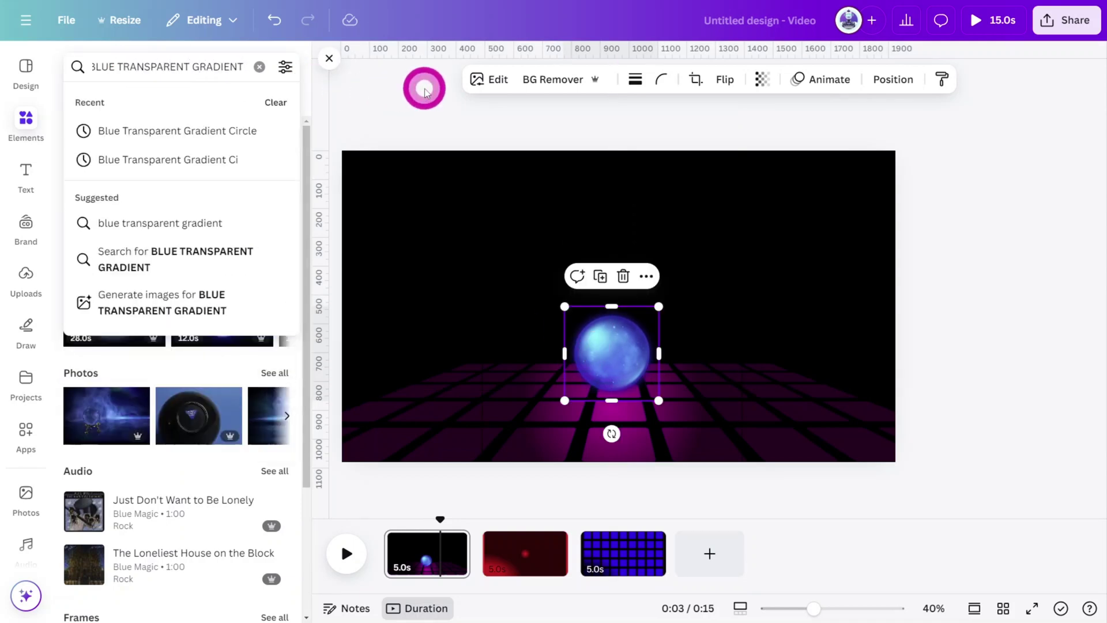
pyautogui.press('Return')
pyautogui.click(186, 283)
pyautogui.moveTo(554, 306); pyautogui.dragTo(618, 341)
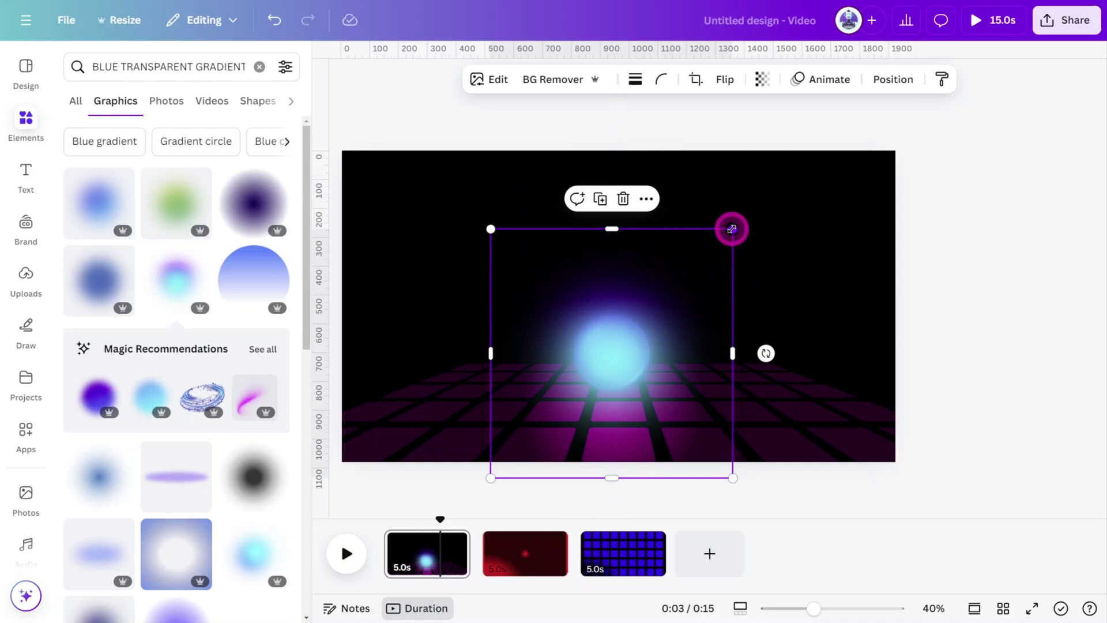
pyautogui.moveTo(732, 227); pyautogui.dragTo(716, 264)
# Group the glow with the ball using their layers, and group that result with the spotlight overlay.
pyautogui.click(893, 79)
pyautogui.click(250, 98)
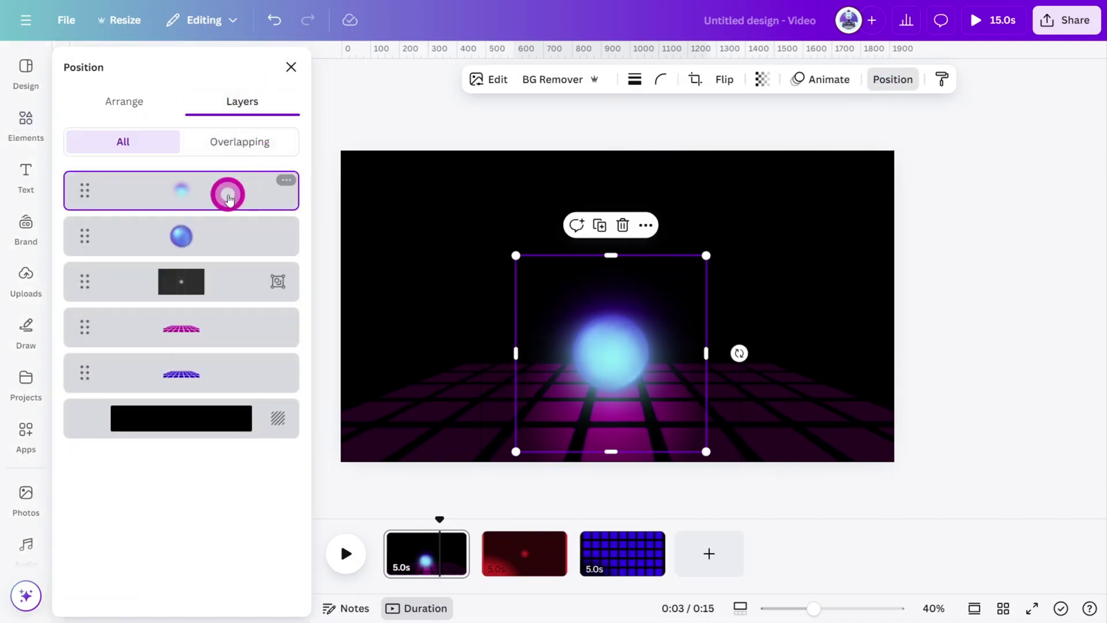
pyautogui.keyDown('shift'); pyautogui.click(208, 247); pyautogui.keyUp('shift')
pyautogui.hotkey('ctrl', 'g')
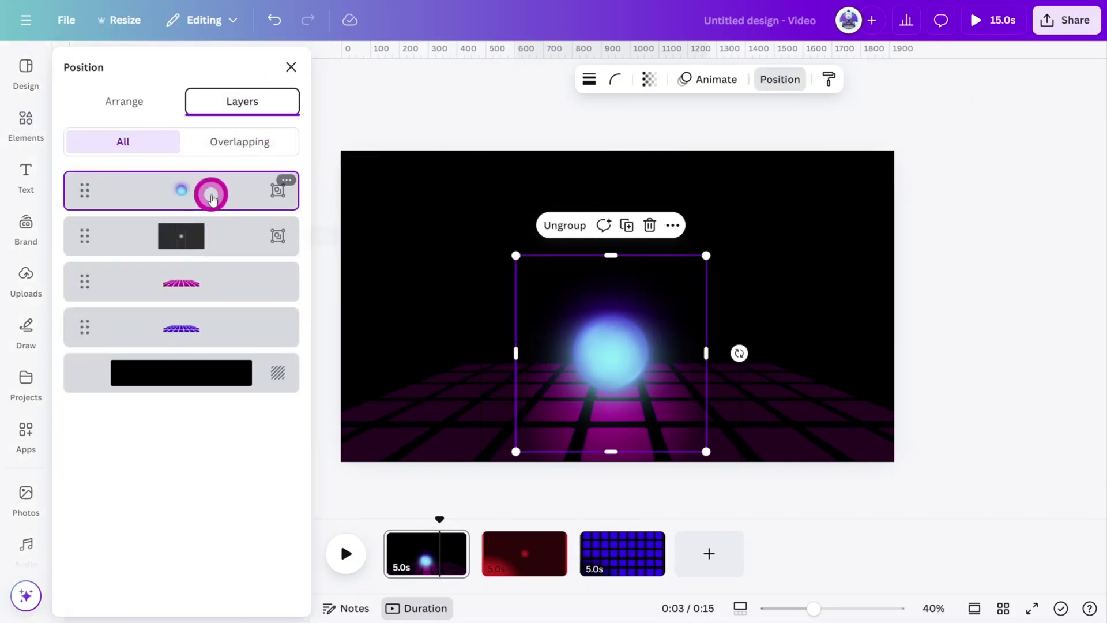
pyautogui.keyDown('shift'); pyautogui.click(219, 235); pyautogui.keyUp('shift')
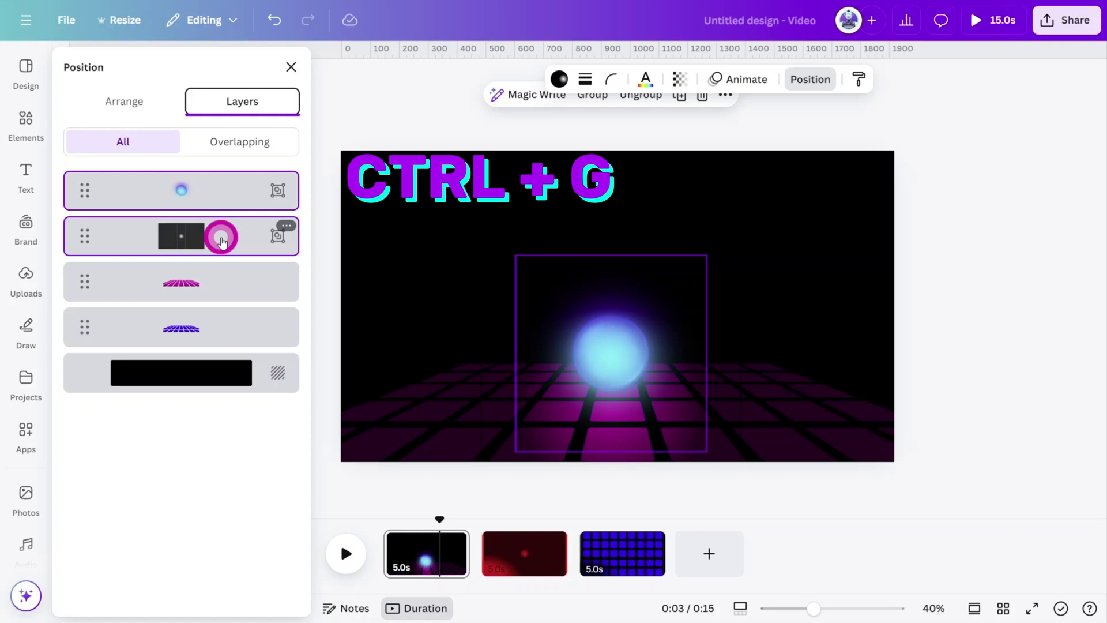
pyautogui.hotkey('ctrl', 'g')
# Move the combined ball and spotlight group sideways until the ball sits off the page's left edge.
pyautogui.moveTo(819, 247)
pyautogui.mouseDown()
pyautogui.moveTo(791, 220)
pyautogui.moveTo(697, 254)
pyautogui.moveTo(726, 227)
pyautogui.moveTo(794, 272)
pyautogui.moveTo(888, 260)
pyautogui.moveTo(851, 203)
pyautogui.moveTo(714, 243)
pyautogui.moveTo(806, 239)
pyautogui.mouseUp()
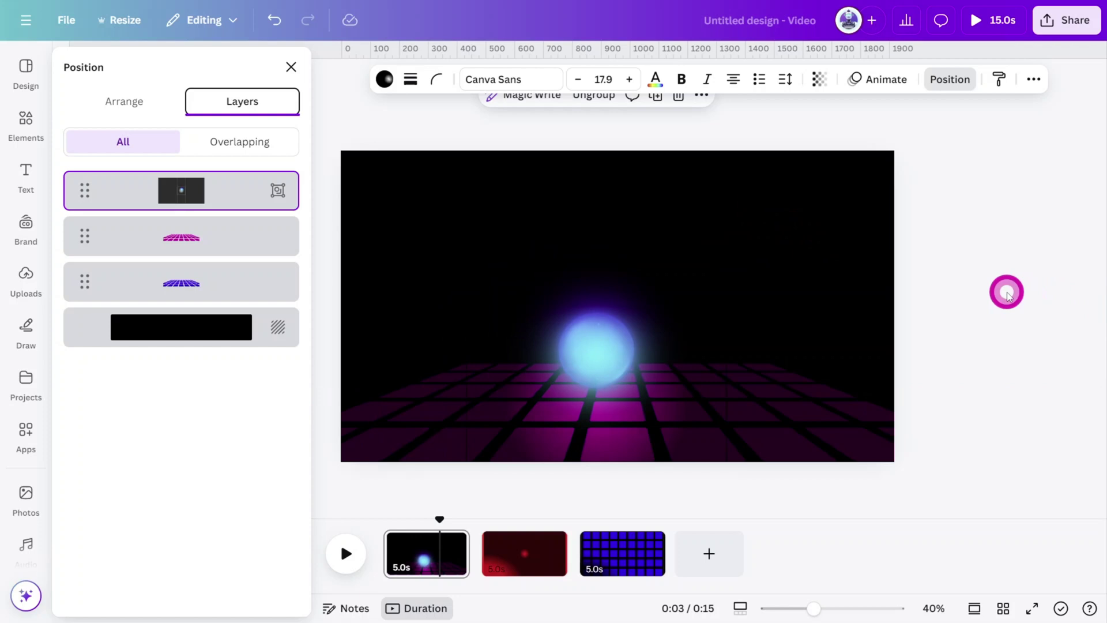
pyautogui.click(949, 79)
pyautogui.click(947, 82)
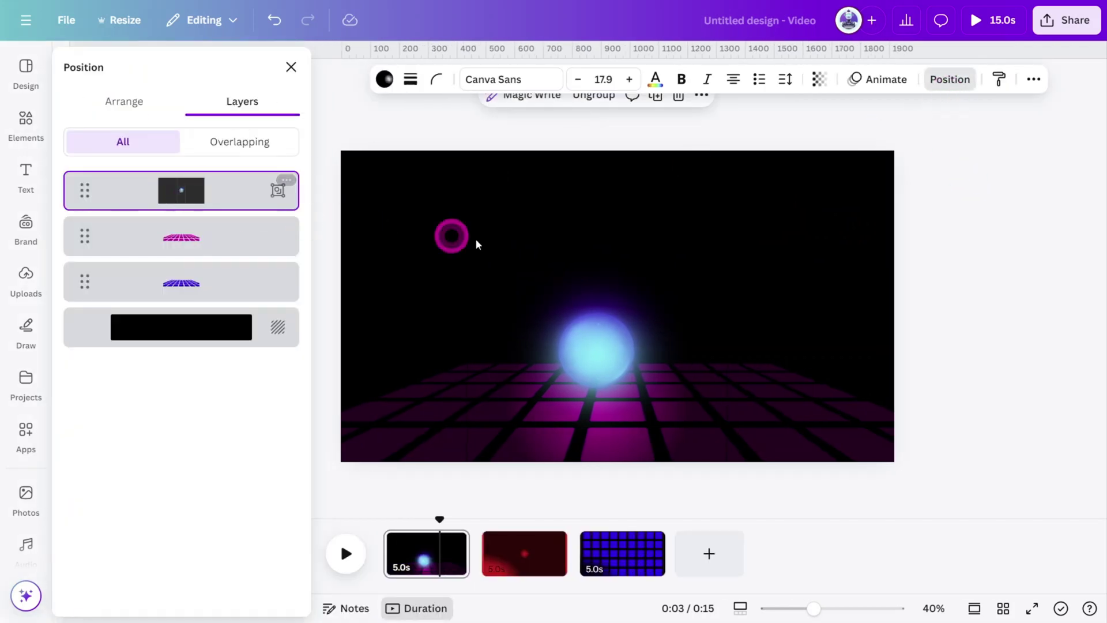
pyautogui.moveTo(837, 271)
pyautogui.mouseDown()
pyautogui.moveTo(617, 263)
pyautogui.moveTo(522, 275)
pyautogui.mouseUp()
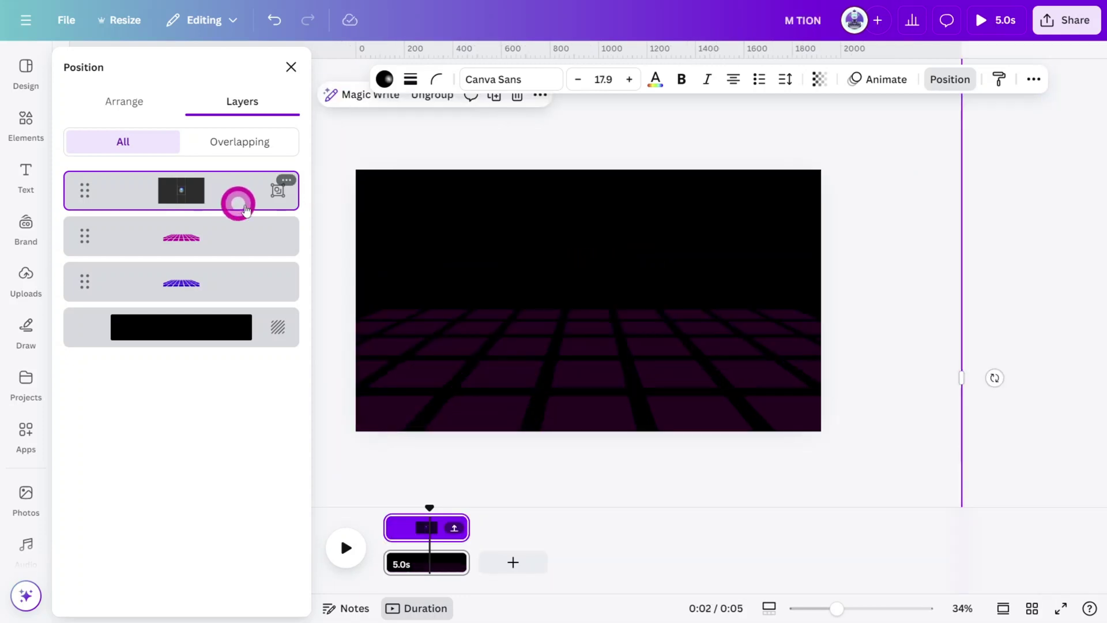
# Create a custom animation for the ball group along a bouncing path of three arcs across the floor, from left to right.
pyautogui.click(881, 79)
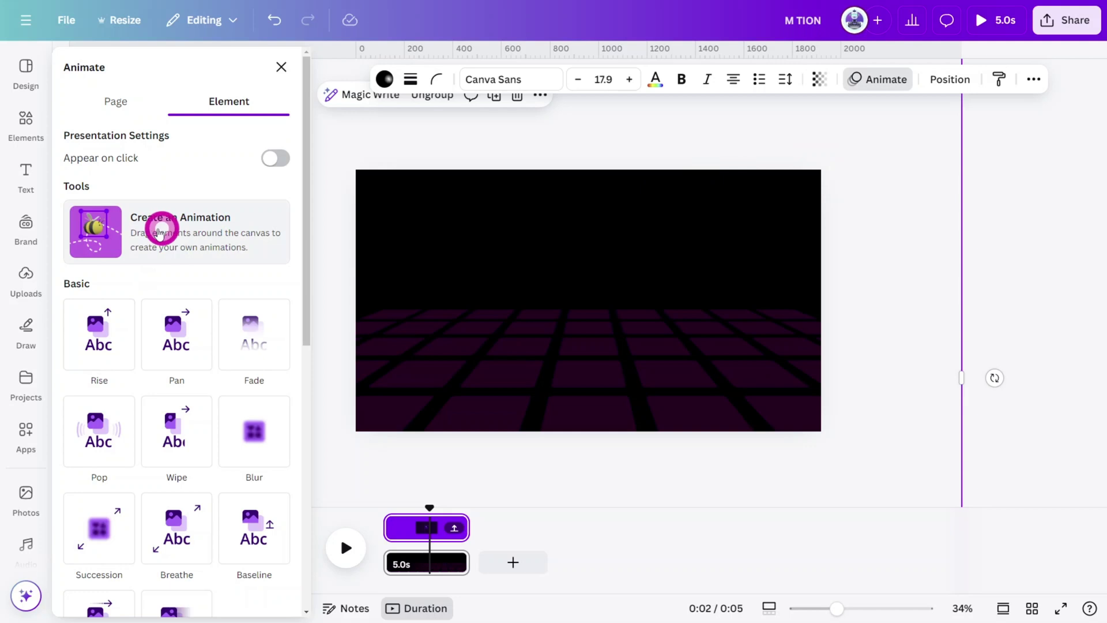
pyautogui.click(184, 230)
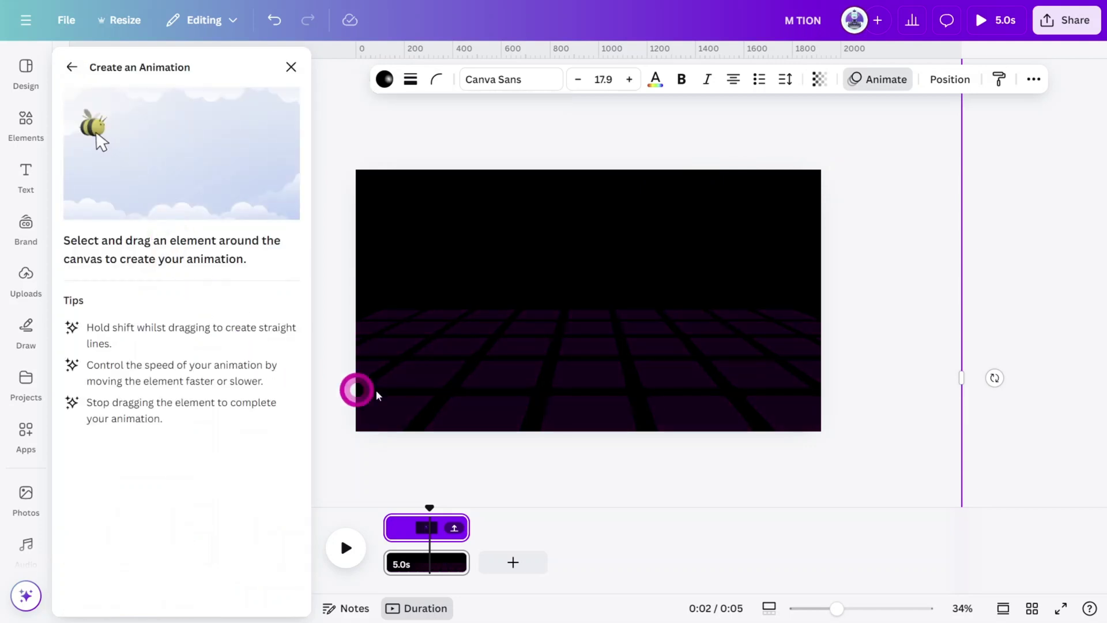
pyautogui.moveTo(382, 392)
pyautogui.mouseDown()
pyautogui.moveTo(375, 369)
pyautogui.moveTo(386, 361)
pyautogui.mouseUp()
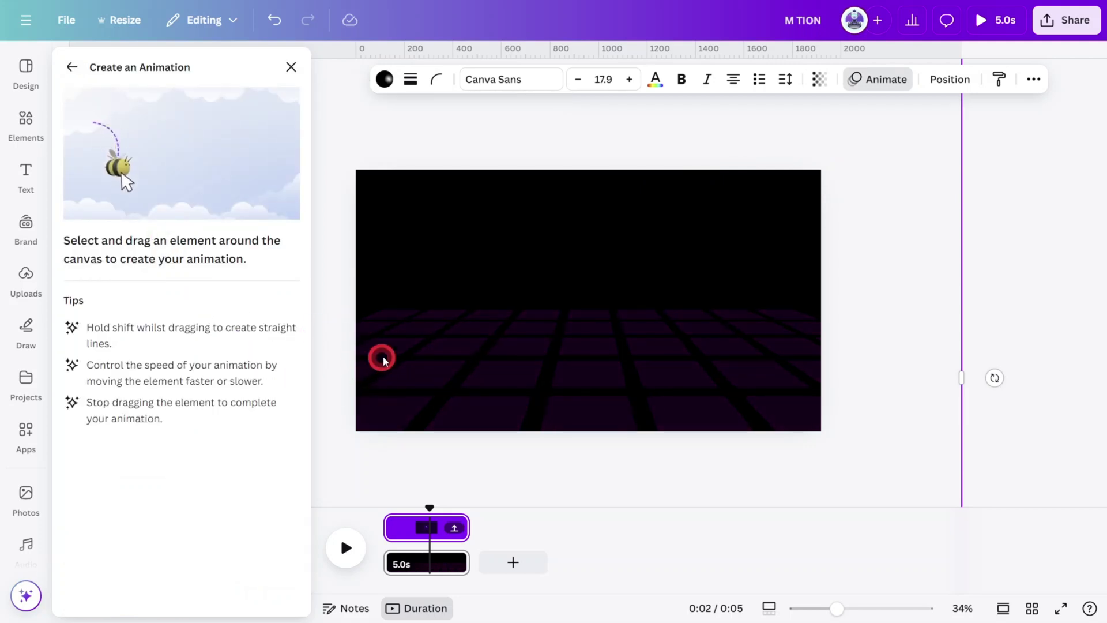
pyautogui.moveTo(472, 341)
pyautogui.mouseDown()
pyautogui.moveTo(522, 400)
pyautogui.moveTo(567, 344)
pyautogui.moveTo(616, 334)
pyautogui.moveTo(667, 366)
pyautogui.moveTo(687, 403)
pyautogui.moveTo(721, 347)
pyautogui.moveTo(786, 334)
pyautogui.moveTo(822, 369)
pyautogui.moveTo(836, 408)
pyautogui.moveTo(877, 346)
pyautogui.moveTo(924, 323)
pyautogui.moveTo(983, 327)
pyautogui.moveTo(1081, 435)
pyautogui.mouseUp()
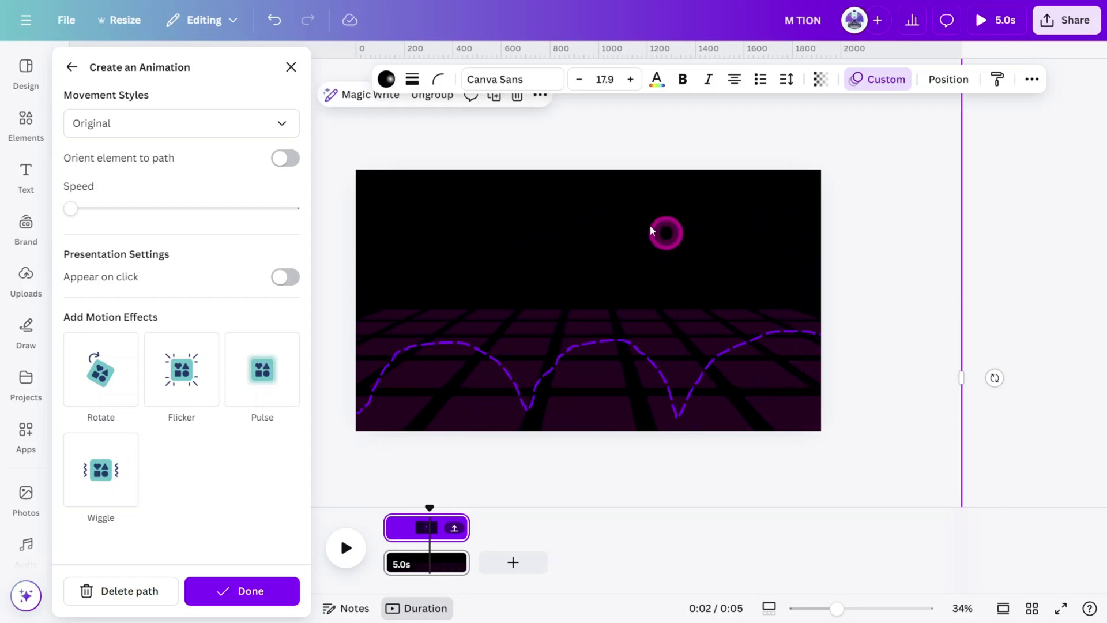
# Try the Smooth movement style, set the animation's movement style to Steady, and finish the animation.
pyautogui.click(236, 134)
pyautogui.click(179, 190)
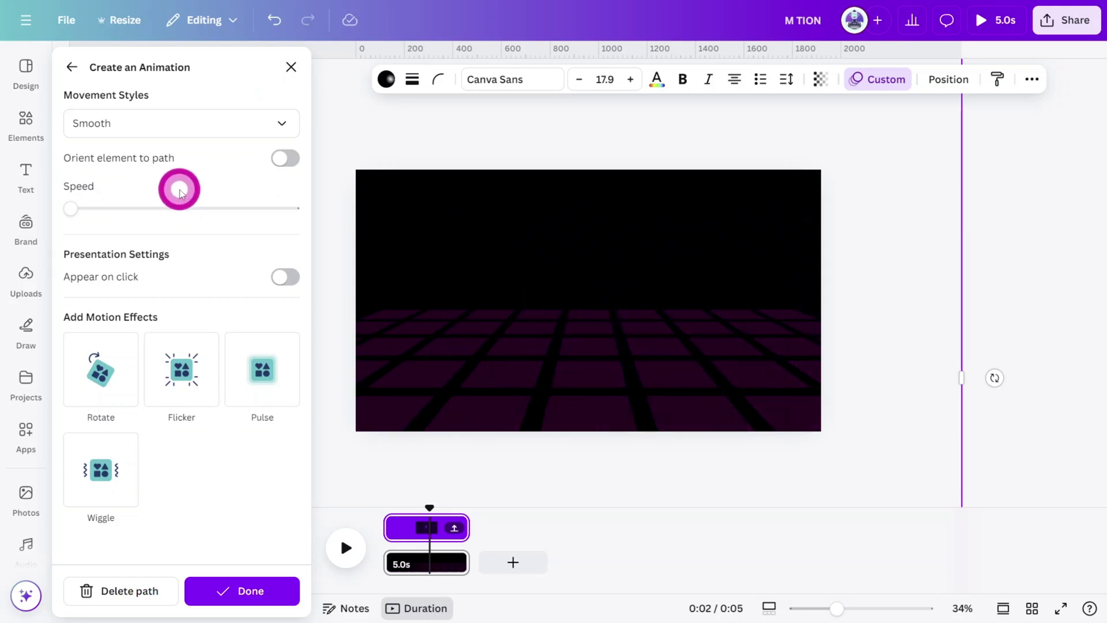
pyautogui.click(180, 124)
pyautogui.click(163, 221)
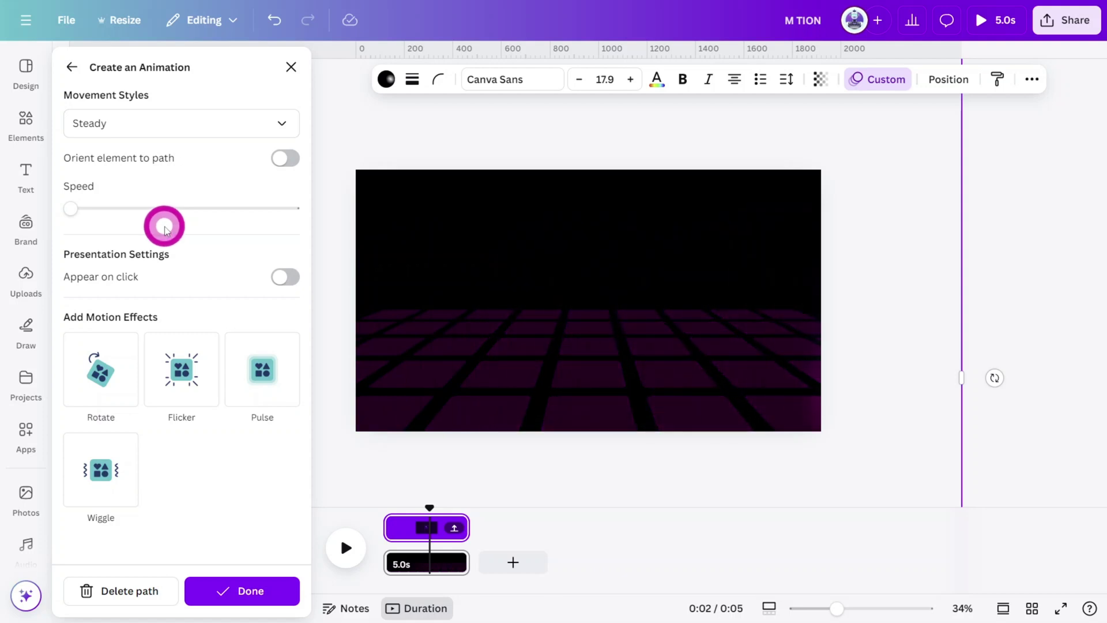
pyautogui.click(229, 593)
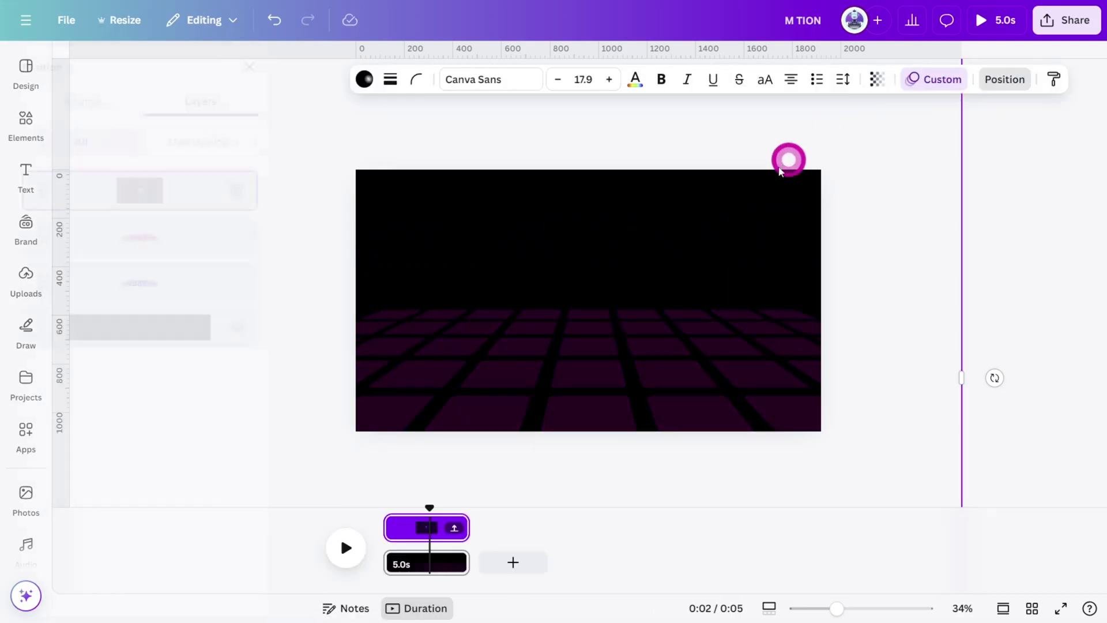
# Show the timing of the pink grid layer and trim its clip at both ends to a brief flash around the one-second mark.
pyautogui.rightClick(197, 243)
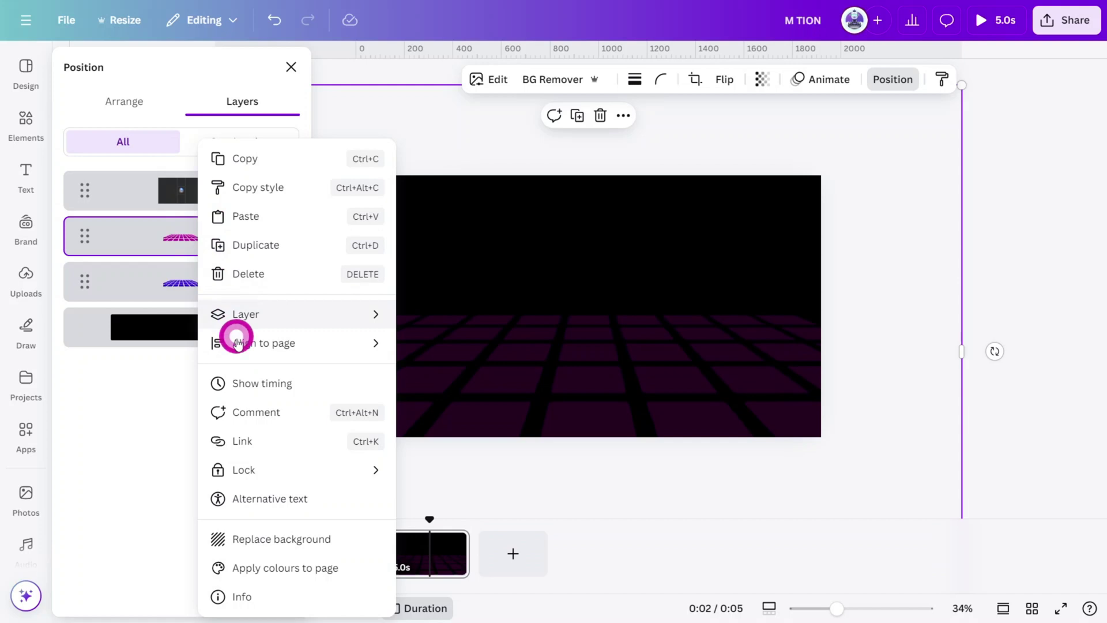
pyautogui.click(252, 383)
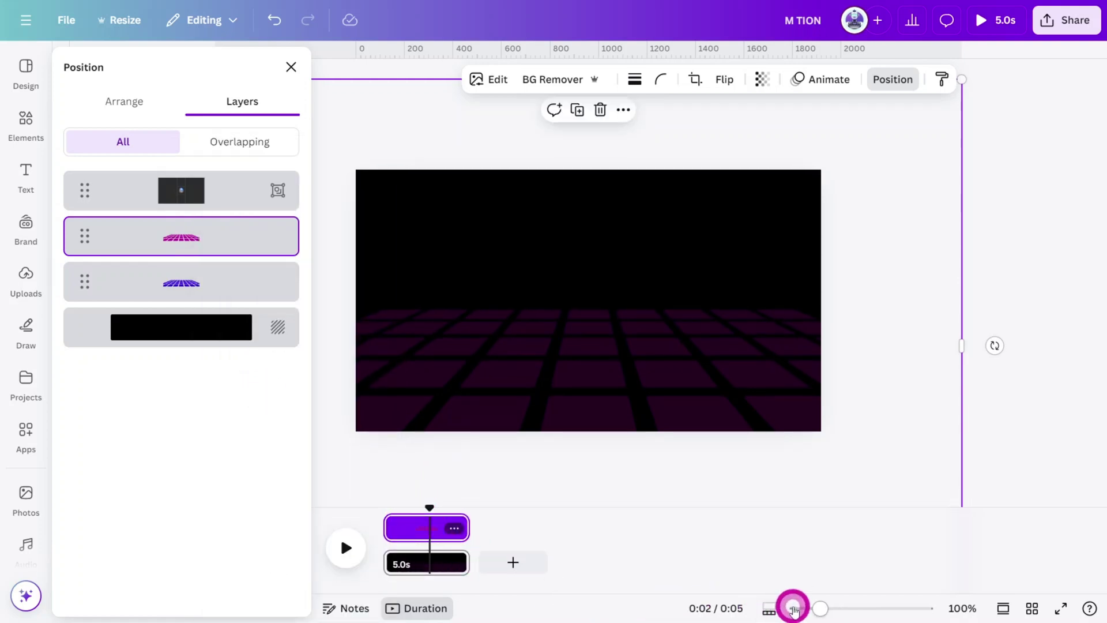
pyautogui.moveTo(815, 608); pyautogui.dragTo(1077, 600)
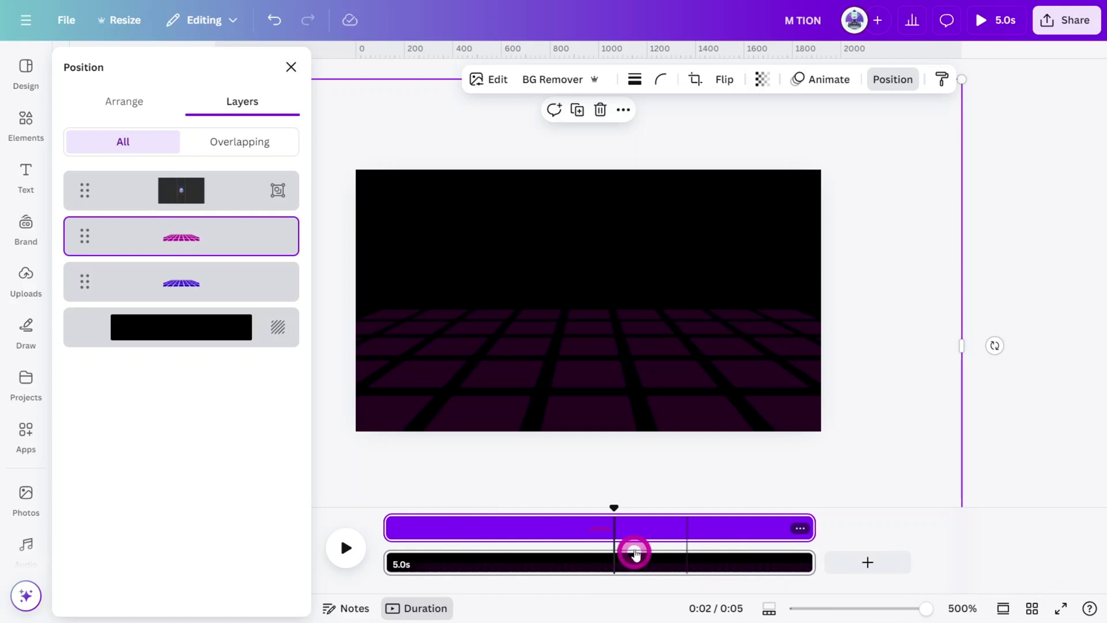
pyautogui.moveTo(387, 531); pyautogui.dragTo(462, 531)
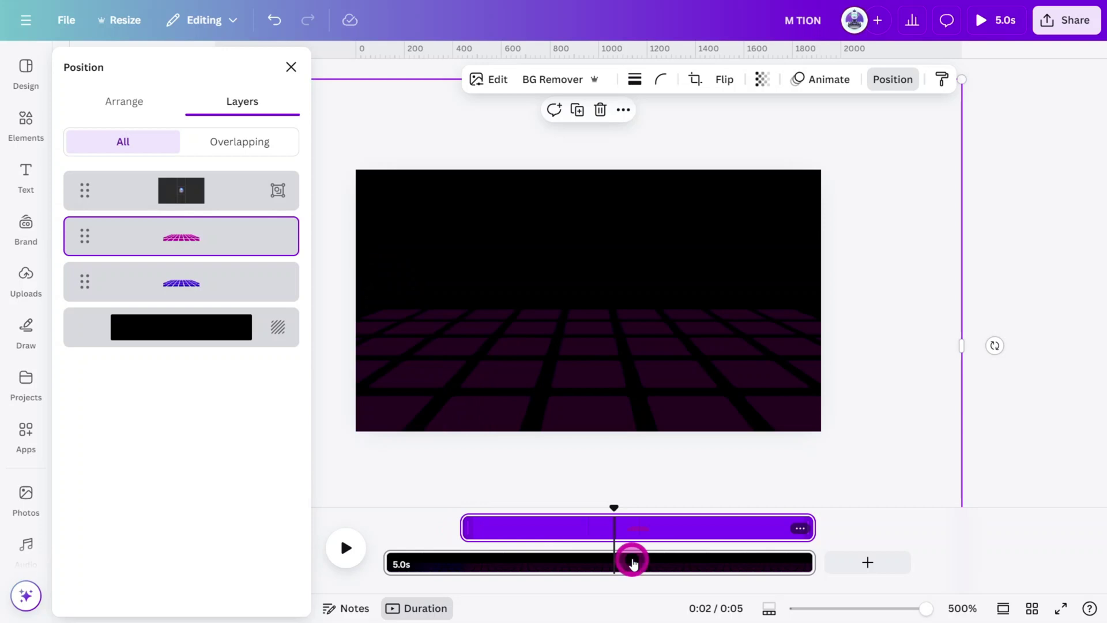
pyautogui.moveTo(813, 531); pyautogui.dragTo(482, 532)
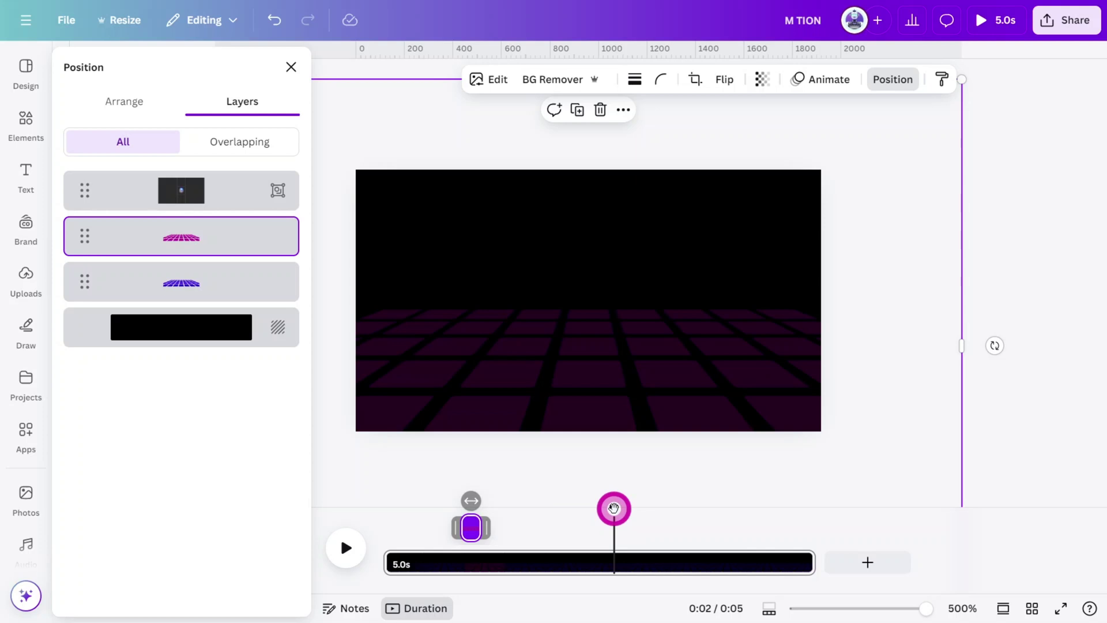
# Apply the Neon animation to the short pink grid clip and preview the video.
pyautogui.moveTo(613, 509); pyautogui.dragTo(500, 508)
pyautogui.click(813, 87)
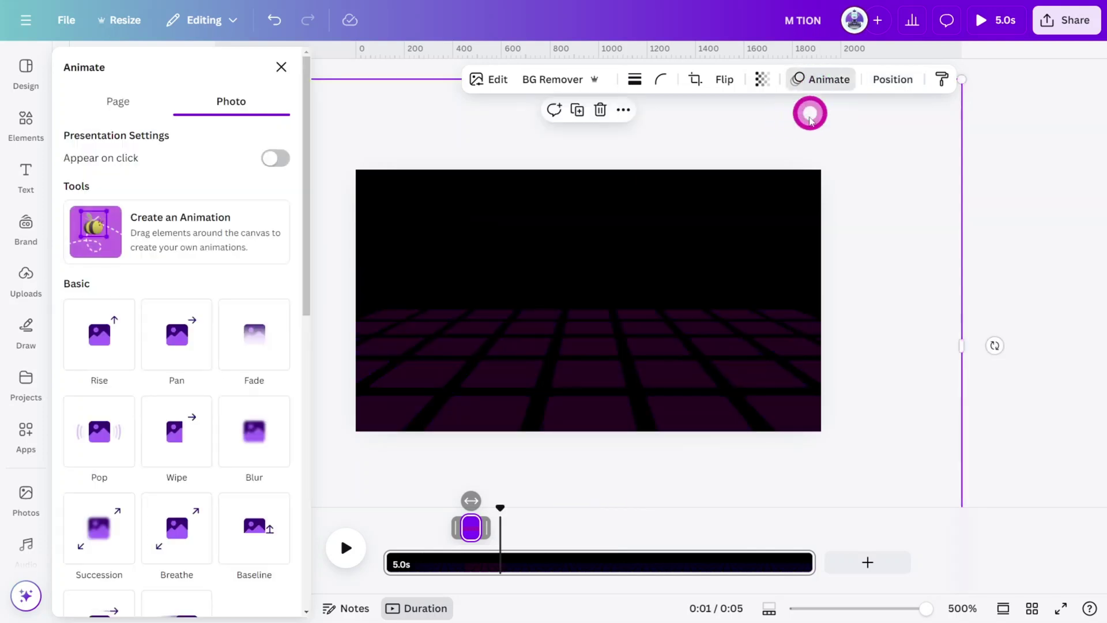
pyautogui.scroll(-5, 220, 311)
pyautogui.click(168, 408)
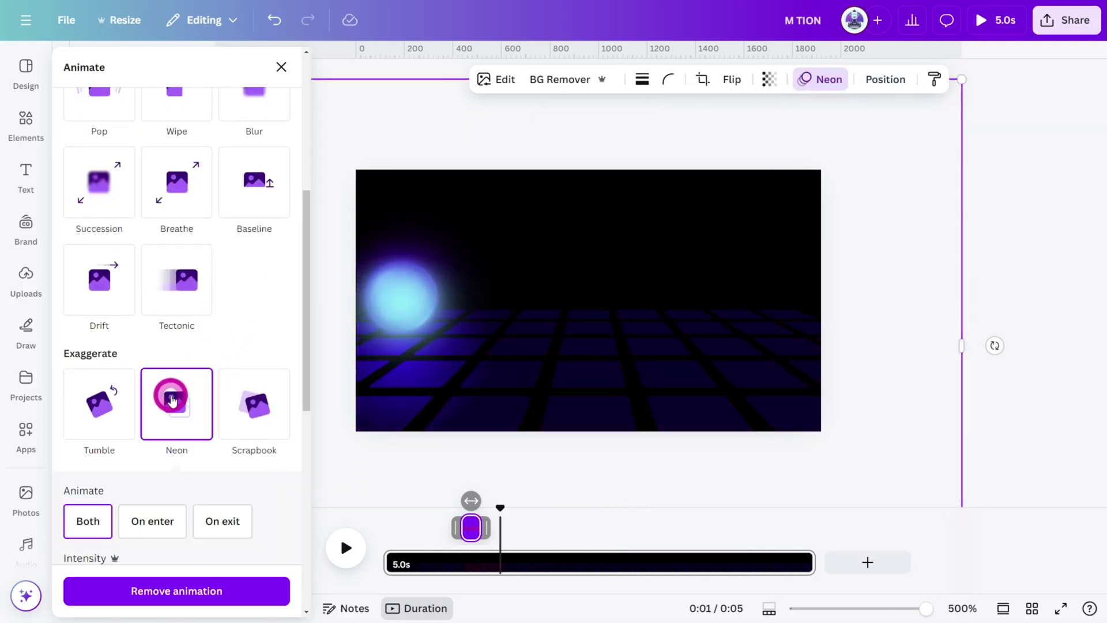
pyautogui.click(984, 25)
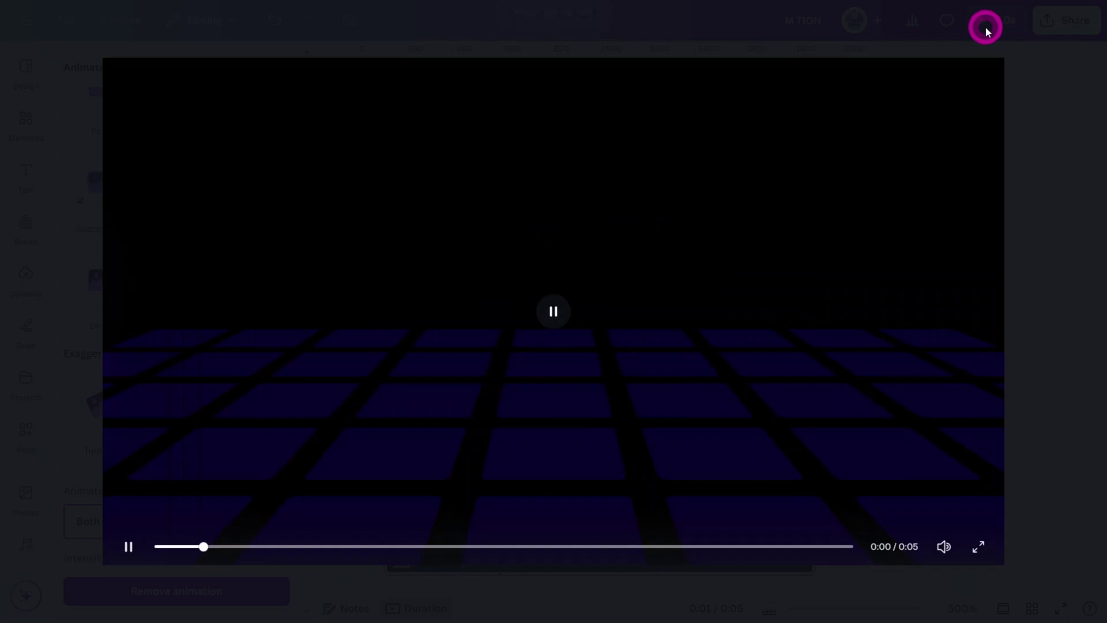
pyautogui.press('Escape')
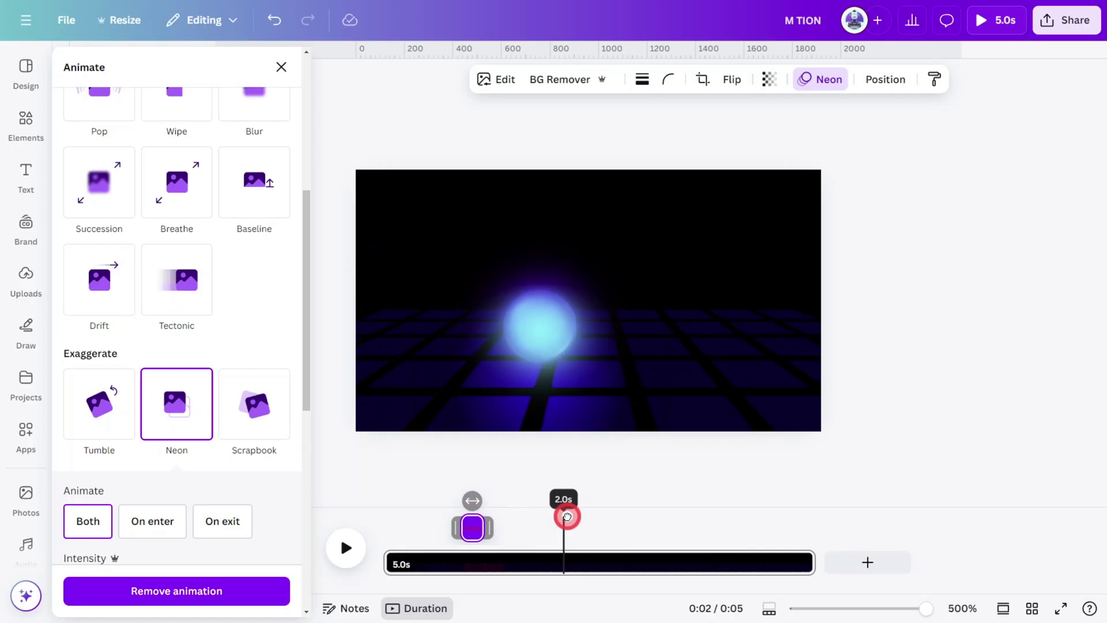
# Paste a copy of the pink grid aligned with the floor, trim it to a brief clip around 2 seconds, and place it beneath the ball group.
pyautogui.moveTo(566, 525)
pyautogui.mouseDown()
pyautogui.moveTo(544, 525)
pyautogui.moveTo(554, 532)
pyautogui.mouseUp()
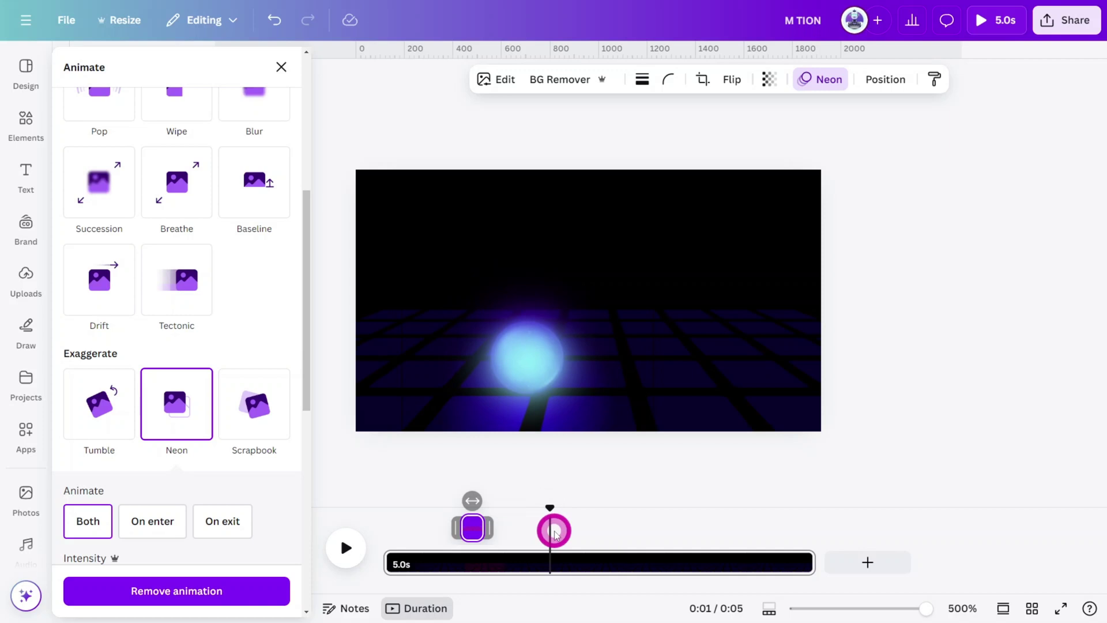
pyautogui.hotkey('ctrl', 'v')
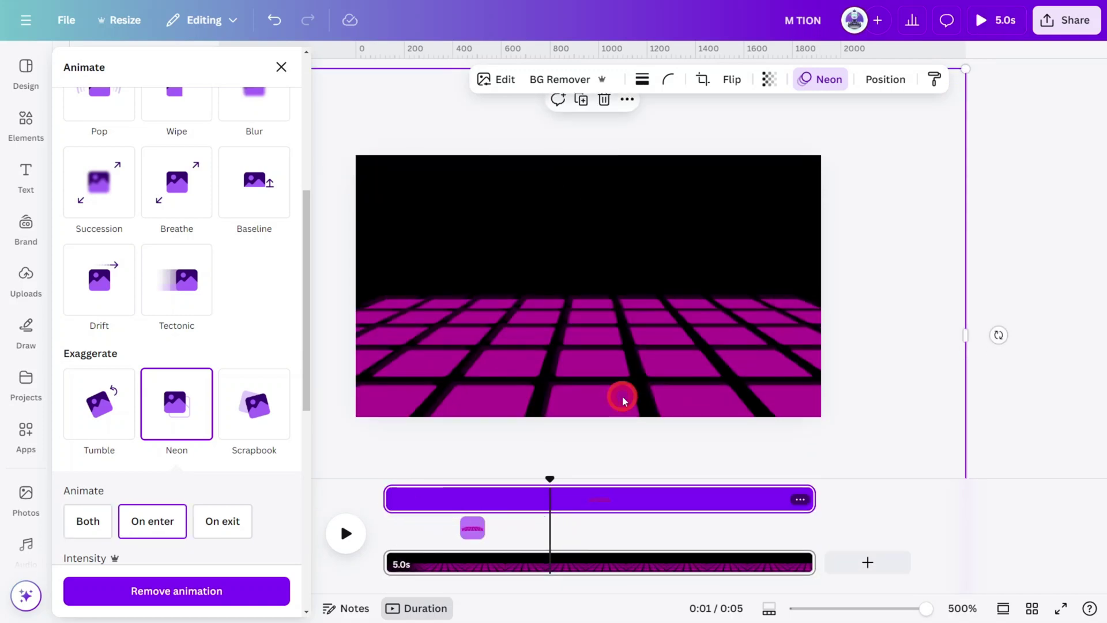
pyautogui.moveTo(623, 398); pyautogui.dragTo(622, 390)
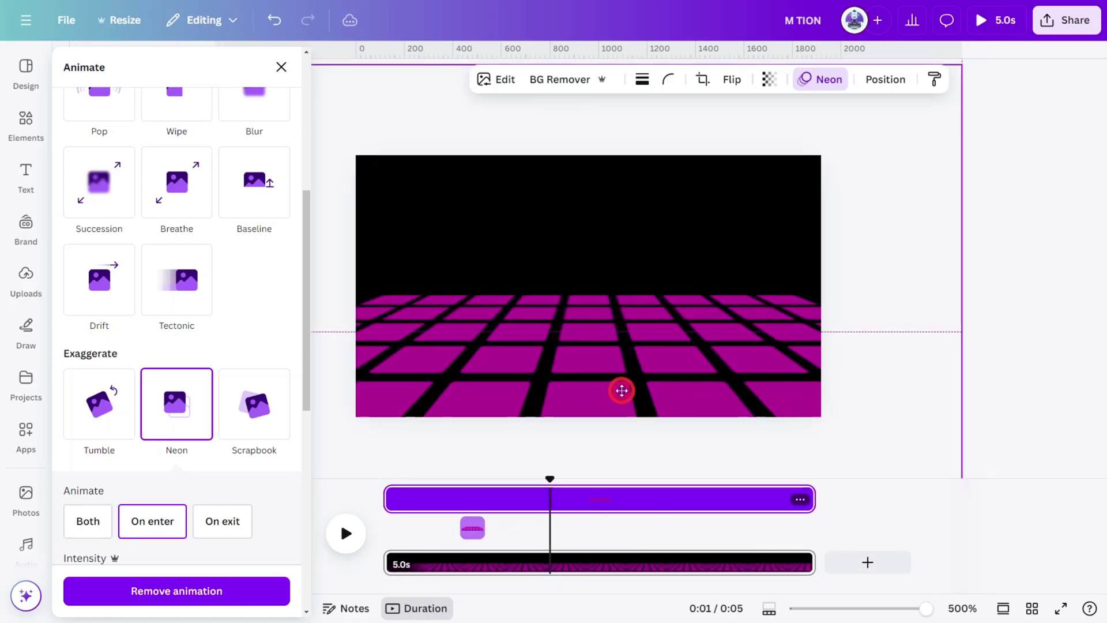
pyautogui.moveTo(388, 504); pyautogui.dragTo(550, 497)
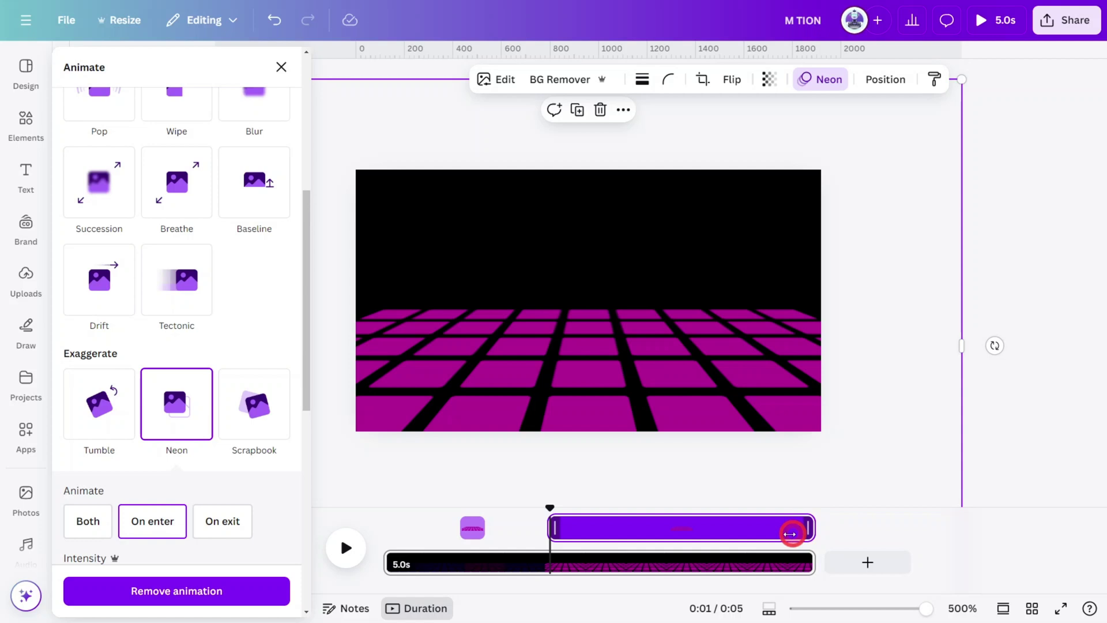
pyautogui.moveTo(789, 534); pyautogui.dragTo(567, 532)
pyautogui.click(888, 83)
pyautogui.moveTo(175, 191); pyautogui.dragTo(175, 264)
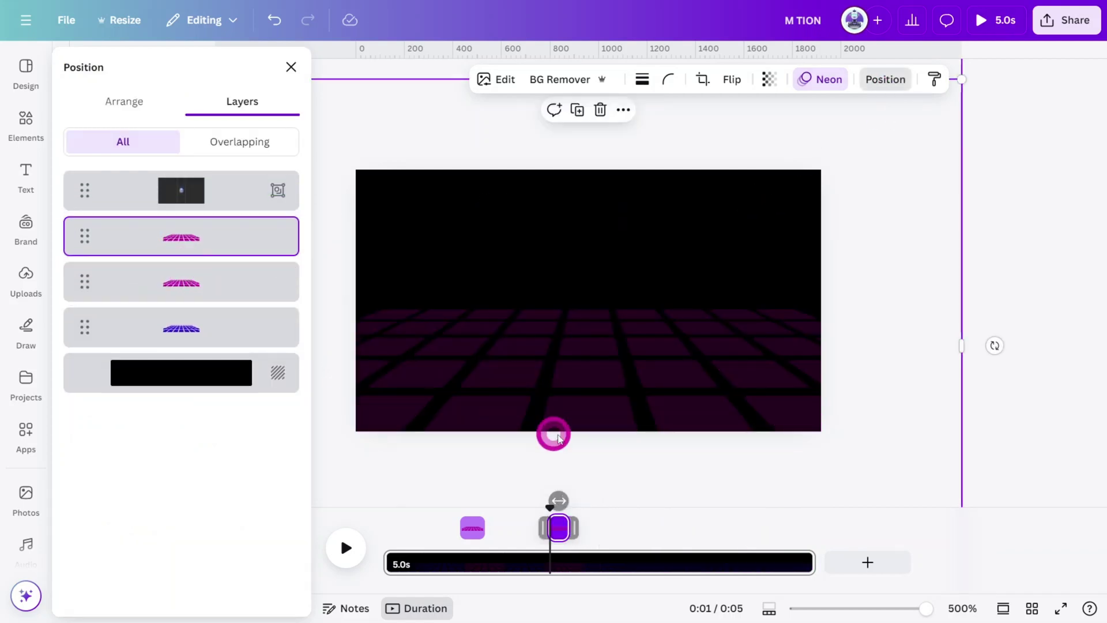
# Add a third pink grid copy beneath the ball group and trim it to a brief clip around 3 seconds.
pyautogui.moveTo(548, 508); pyautogui.dragTo(635, 507)
pyautogui.hotkey('ctrl', 'v')
pyautogui.moveTo(173, 190); pyautogui.dragTo(175, 243)
pyautogui.moveTo(388, 499); pyautogui.dragTo(641, 507)
pyautogui.moveTo(810, 527); pyautogui.dragTo(753, 526)
# Paste a fourth pink grid copy, trim it to a brief clip just past 4 seconds, and move it beneath the ball group.
pyautogui.hotkey('ctrl', 'v')
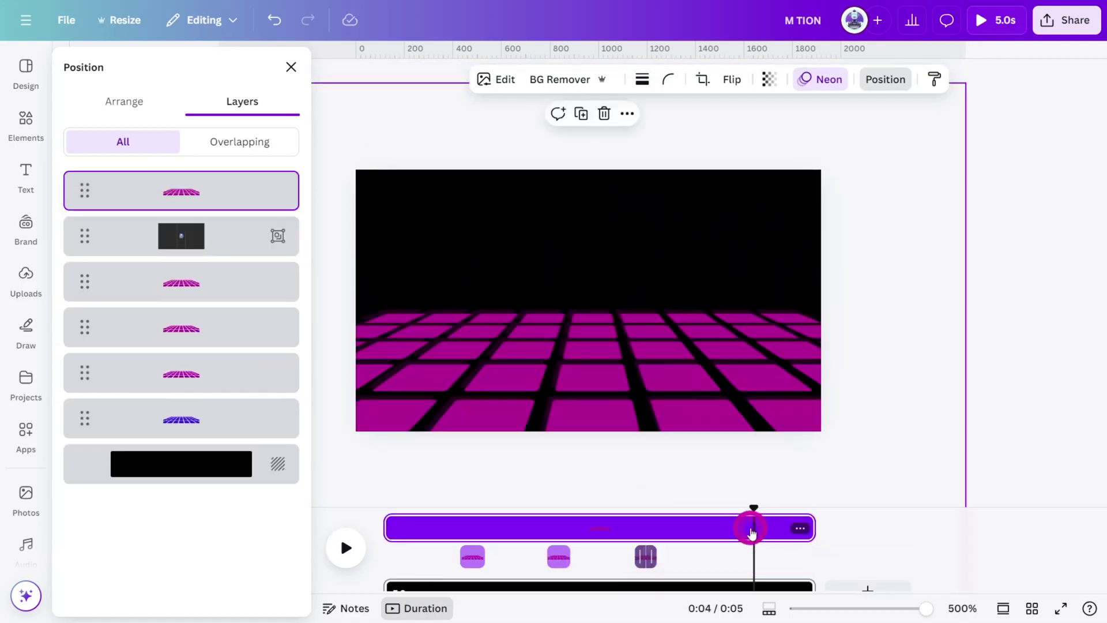
pyautogui.moveTo(388, 527); pyautogui.dragTo(779, 529)
pyautogui.moveTo(216, 199); pyautogui.dragTo(224, 267)
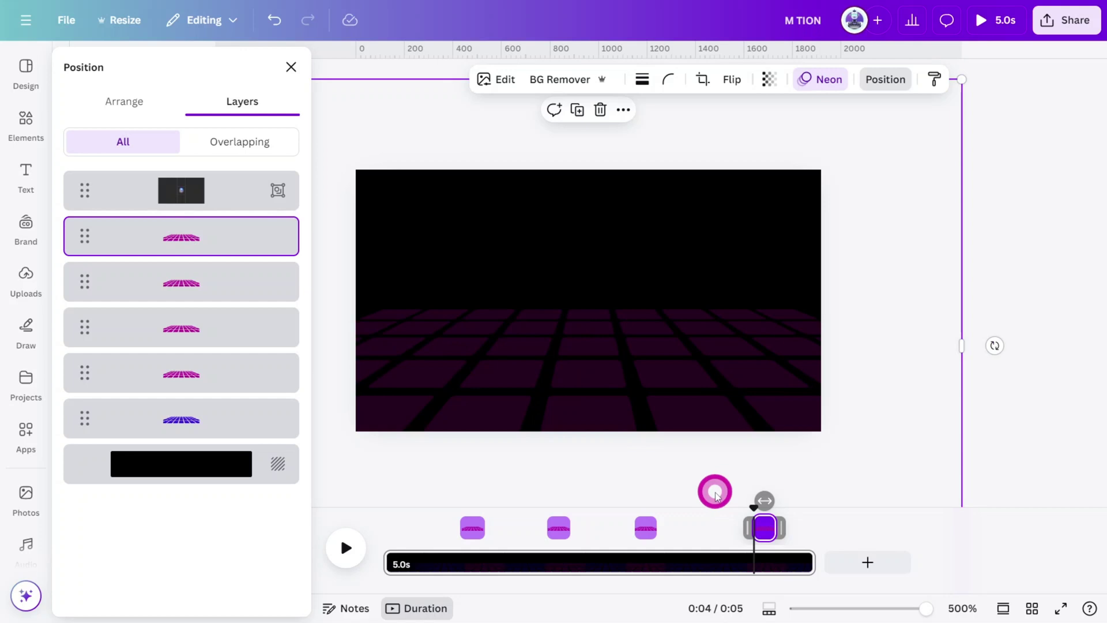
pyautogui.moveTo(753, 509); pyautogui.dragTo(760, 515)
pyautogui.click(1048, 417)
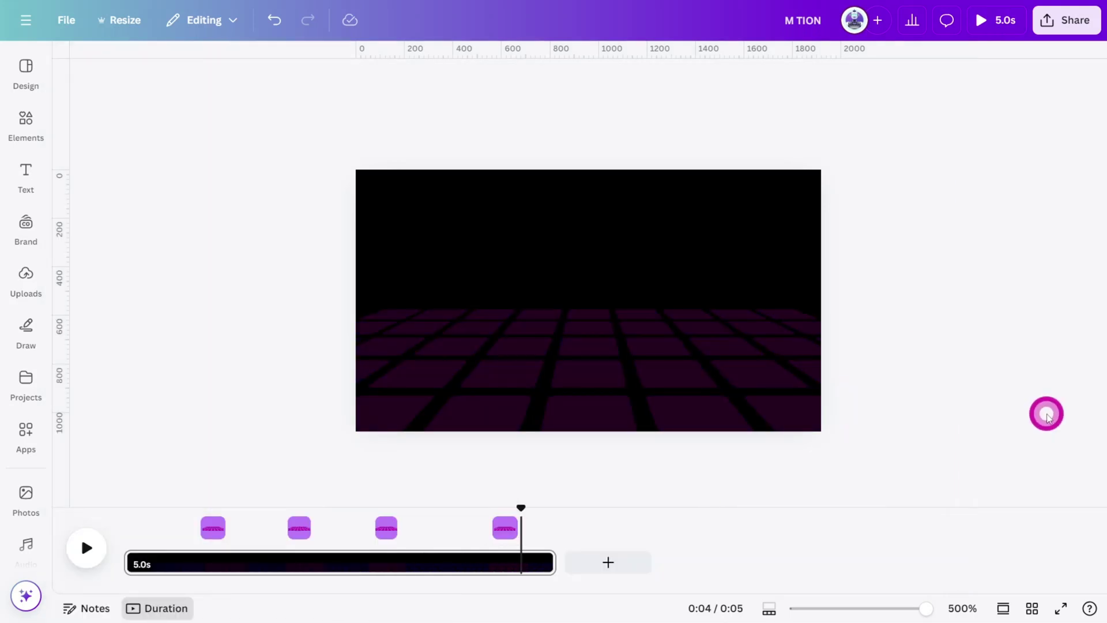
# Preview the full five-second video, and duplicate the page.
pyautogui.click(986, 36)
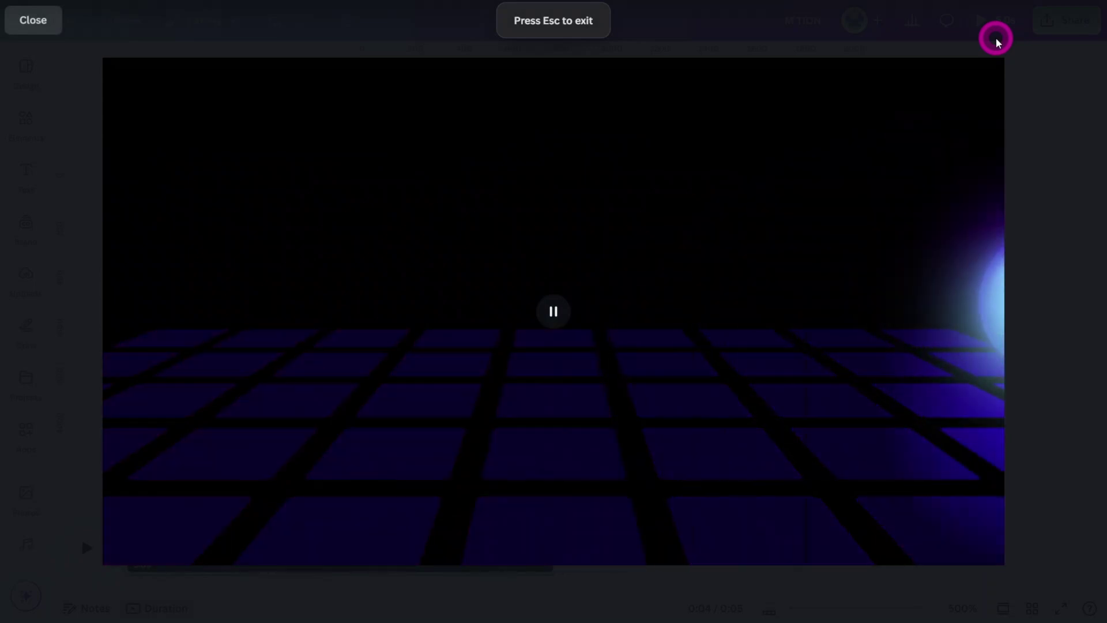
pyautogui.click(998, 41)
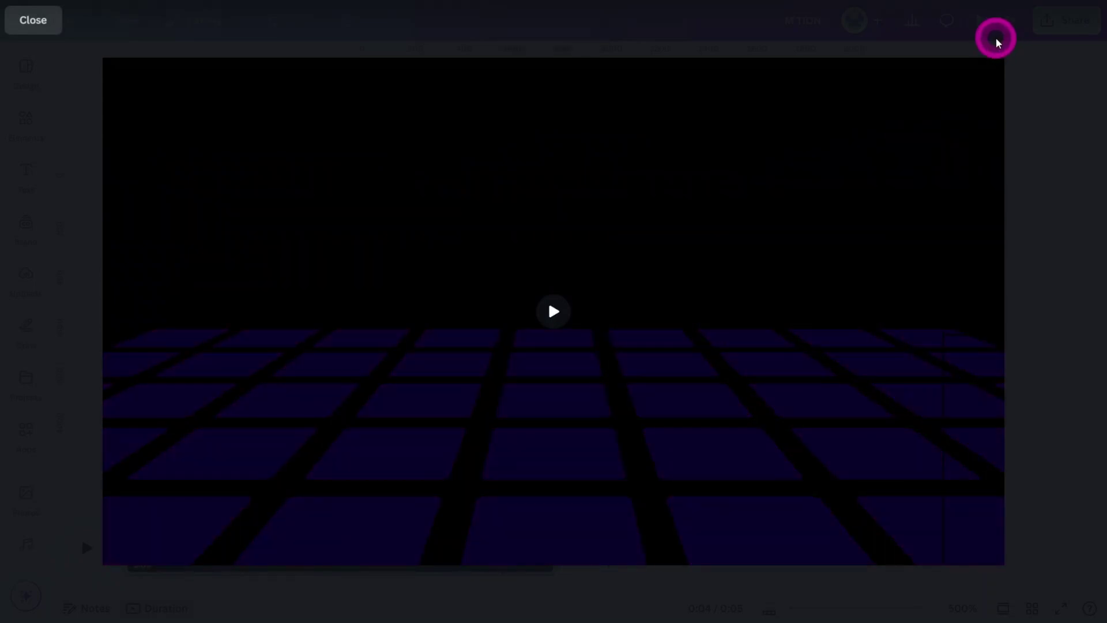
pyautogui.click(579, 582)
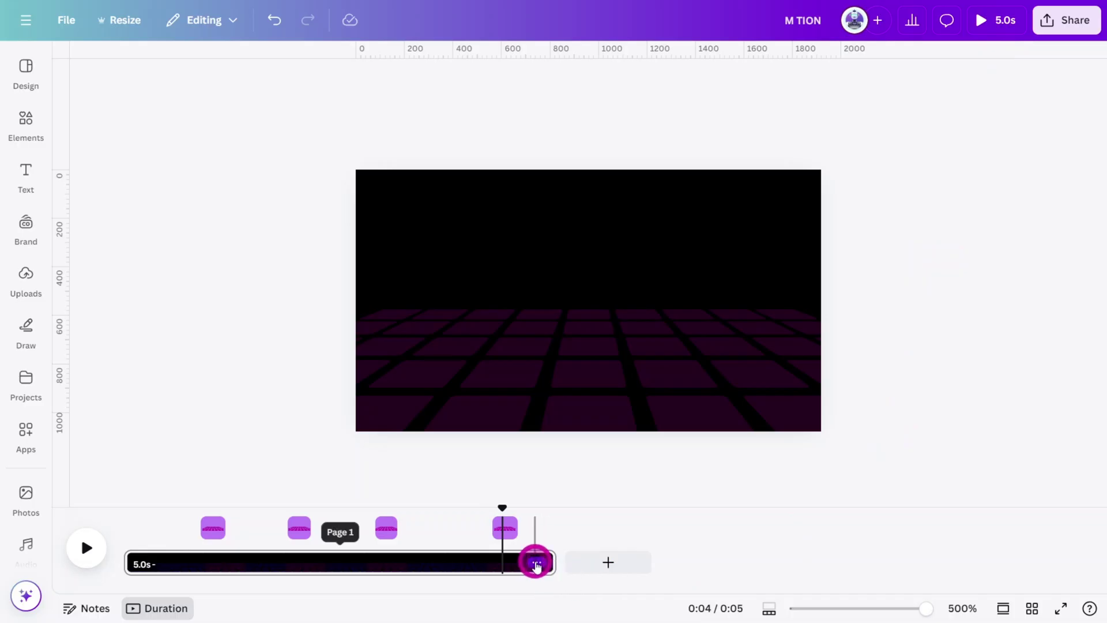
pyautogui.click(536, 564)
pyautogui.click(598, 254)
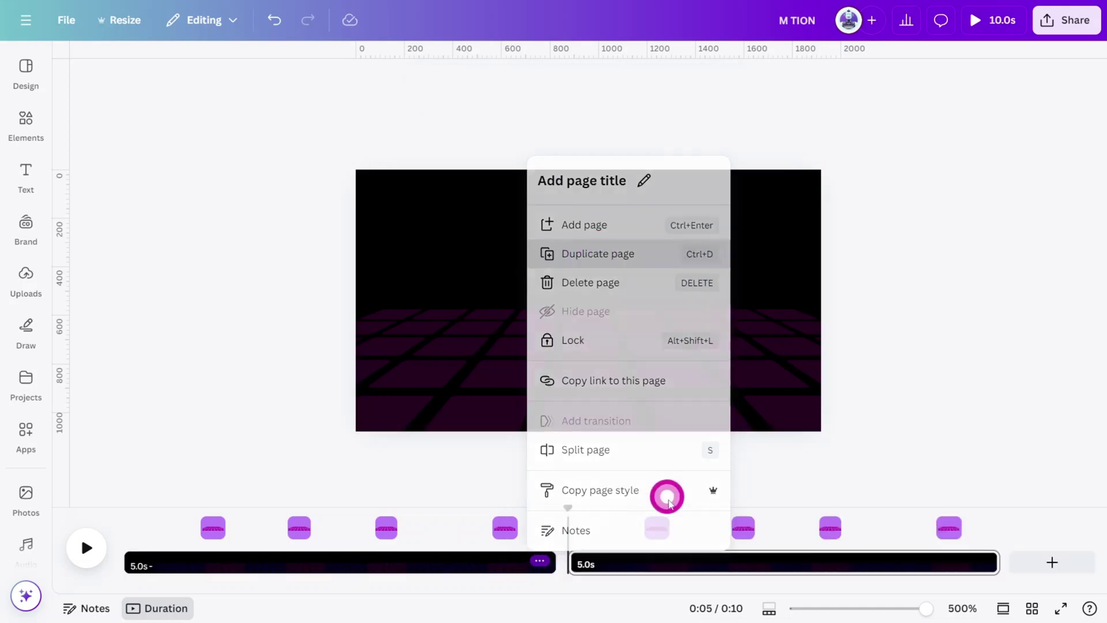
# Add a heading to the duplicated page reading "M TION", with a gap in place of the first O.
pyautogui.click(10, 173)
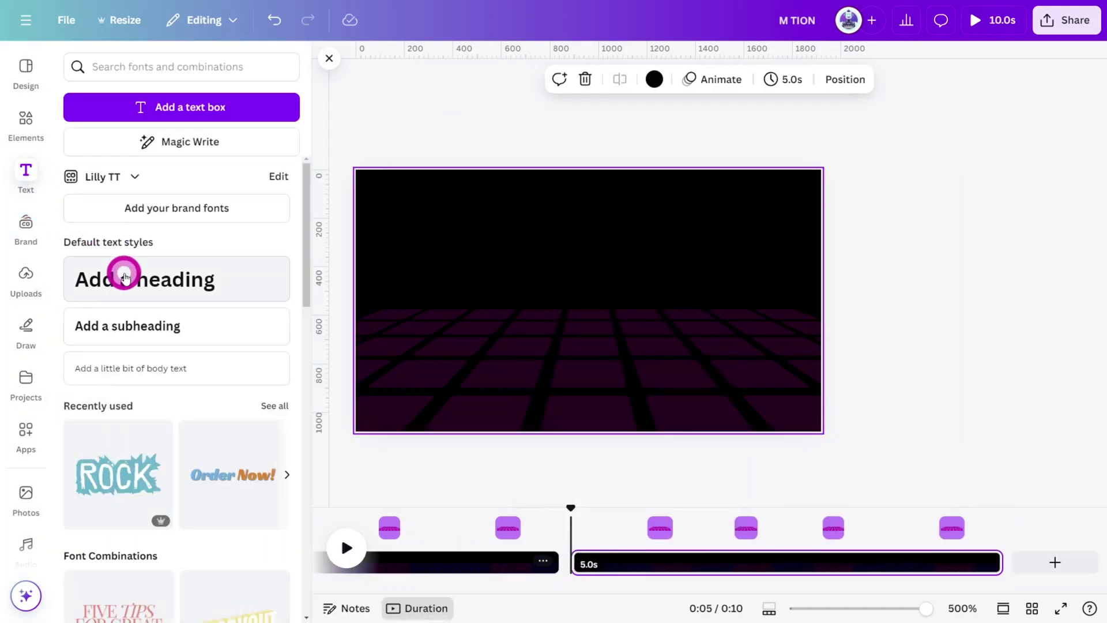
pyautogui.click(124, 272)
pyautogui.write('MOTION')
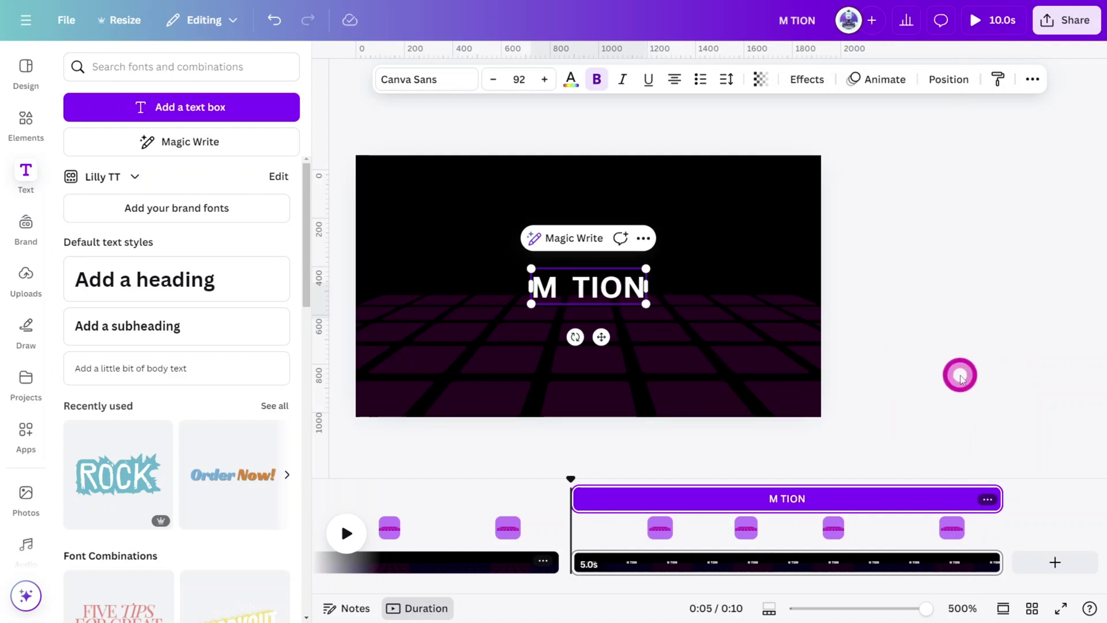
# Search the fonts for MOKOTO and set the heading's font to Mokoto Glitch 1.
pyautogui.hotkey('ctrl', 'a')
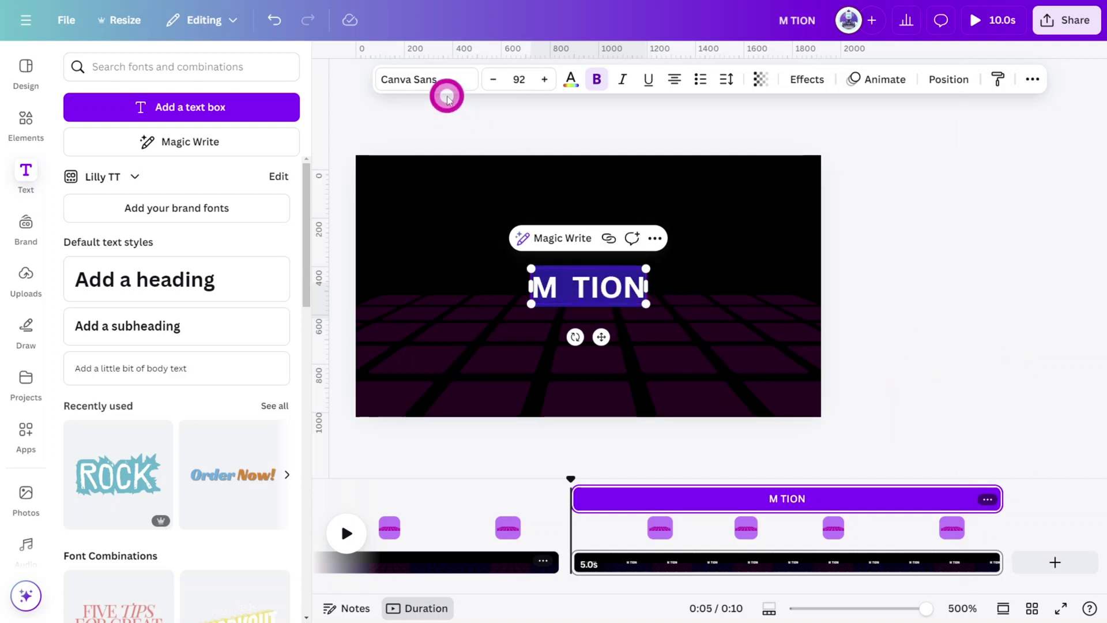
pyautogui.click(447, 85)
pyautogui.click(163, 126)
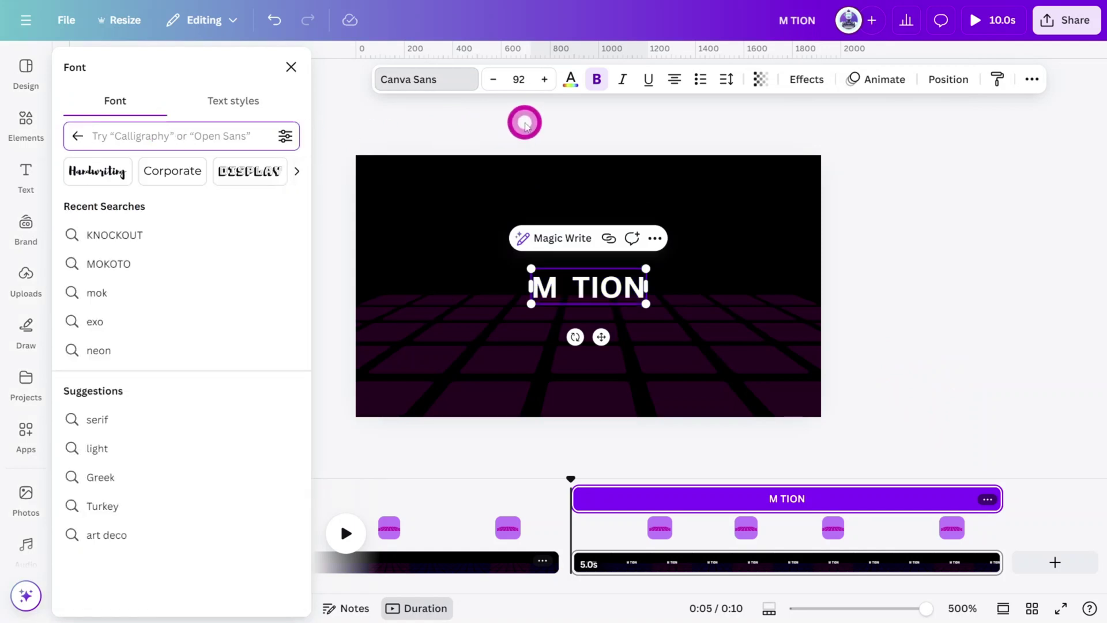
pyautogui.write('MOKOTO')
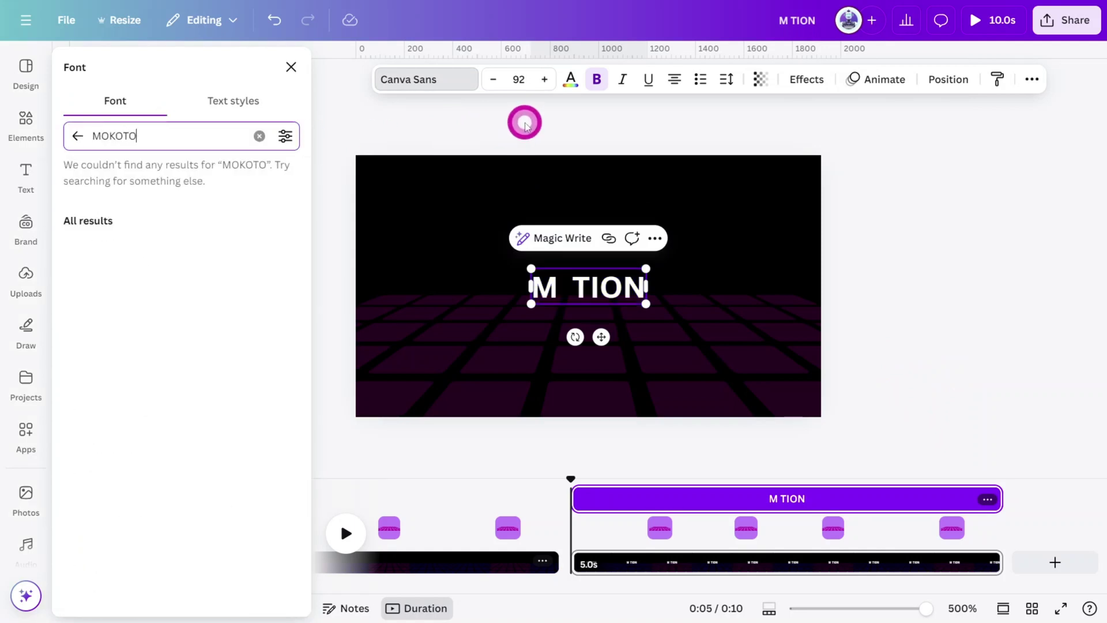
pyautogui.click(186, 233)
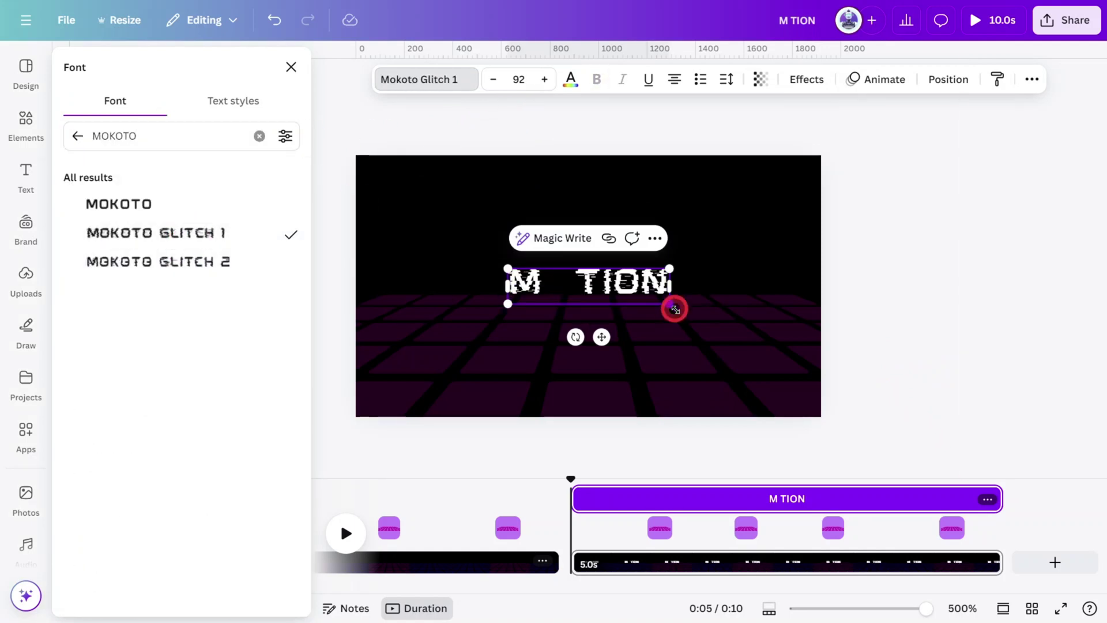
# Enlarge the heading to font size 251 so it spans the page, and move it up slightly.
pyautogui.moveTo(672, 306); pyautogui.dragTo(798, 375)
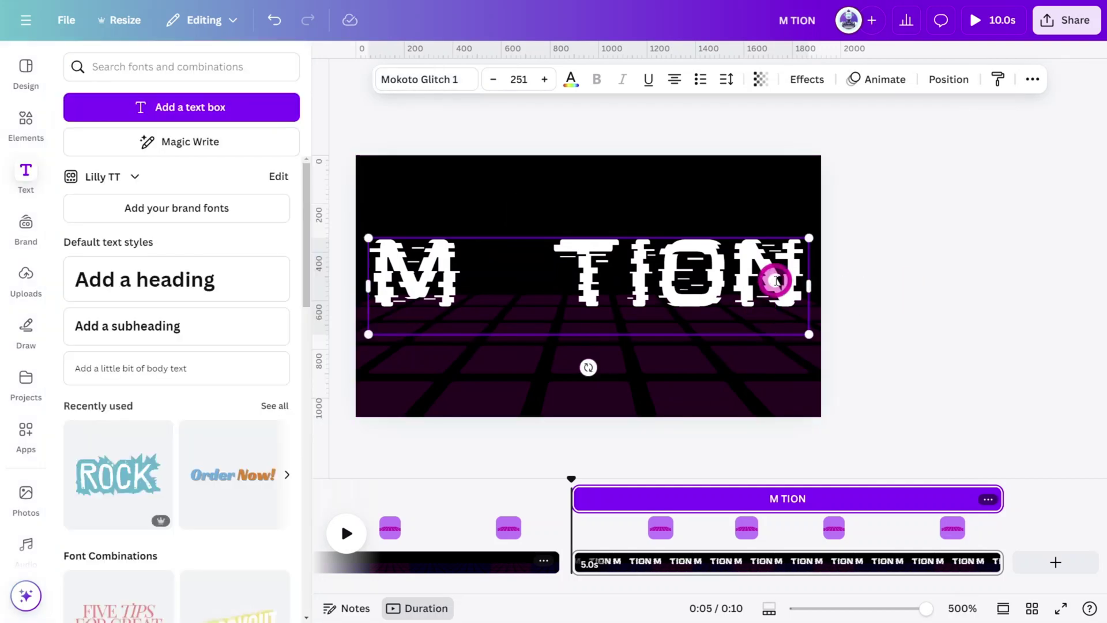
pyautogui.click(1002, 322)
pyautogui.moveTo(767, 289); pyautogui.dragTo(763, 263)
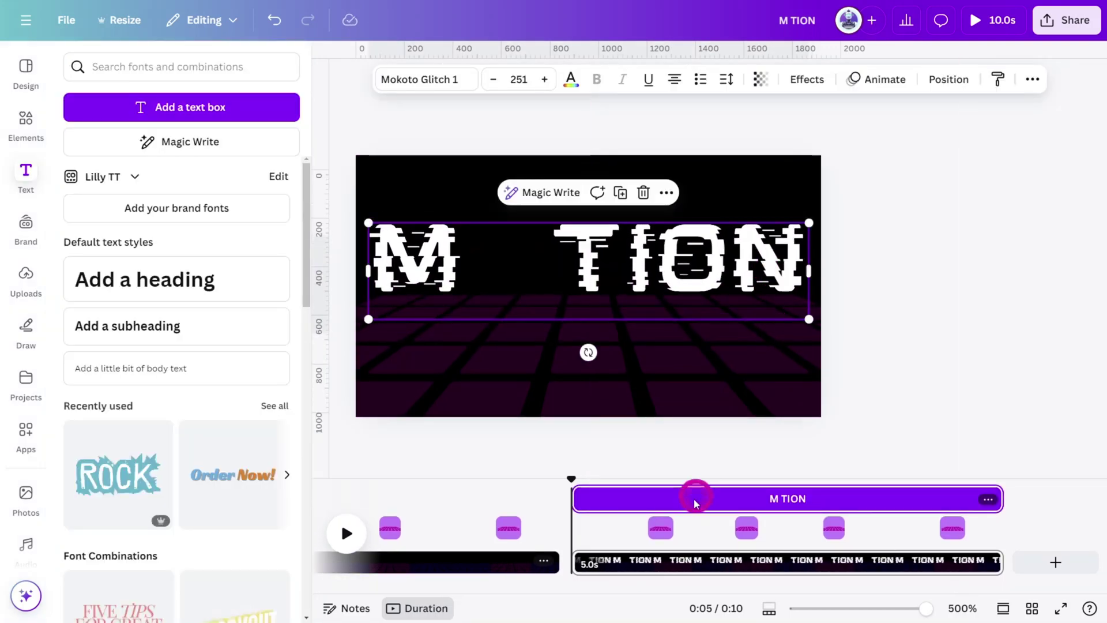
# Move the ball group into the heading's gap as the missing O, and resize the heading to 243, centred around the ball.
pyautogui.moveTo(577, 399); pyautogui.dragTo(873, 345)
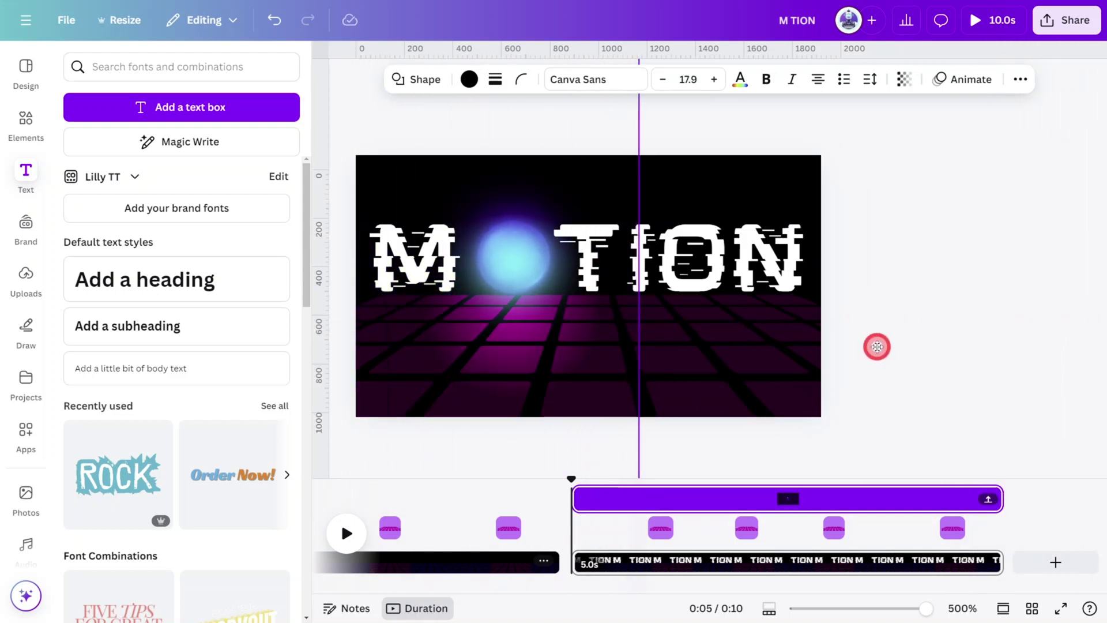
pyautogui.click(807, 338)
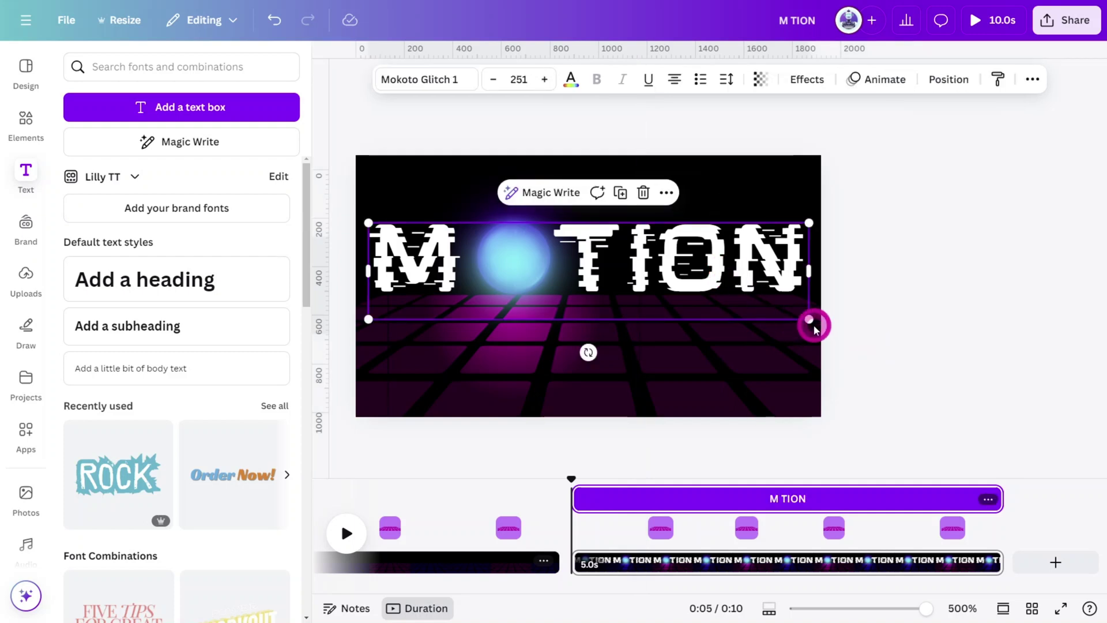
pyautogui.moveTo(811, 323); pyautogui.dragTo(802, 318)
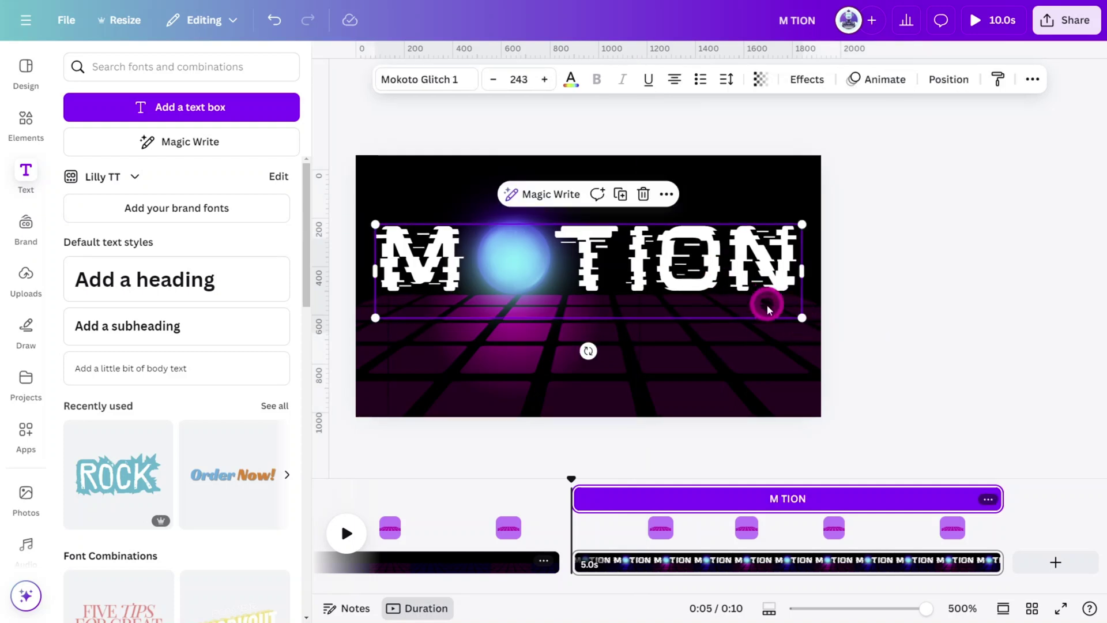
pyautogui.click(948, 342)
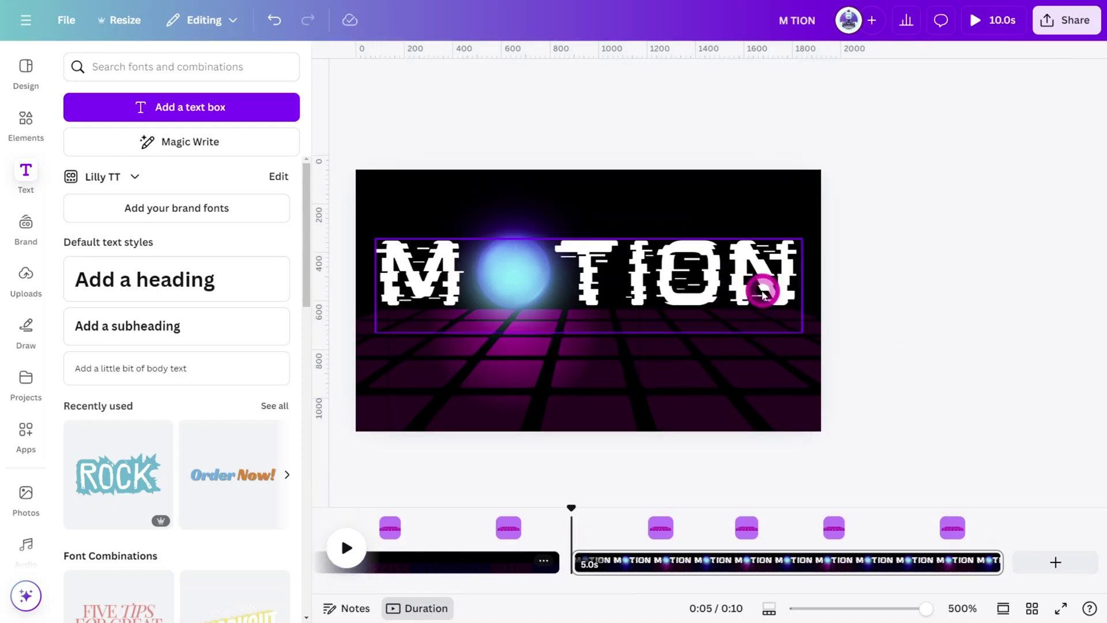
pyautogui.click(761, 287)
pyautogui.moveTo(762, 287); pyautogui.dragTo(761, 280)
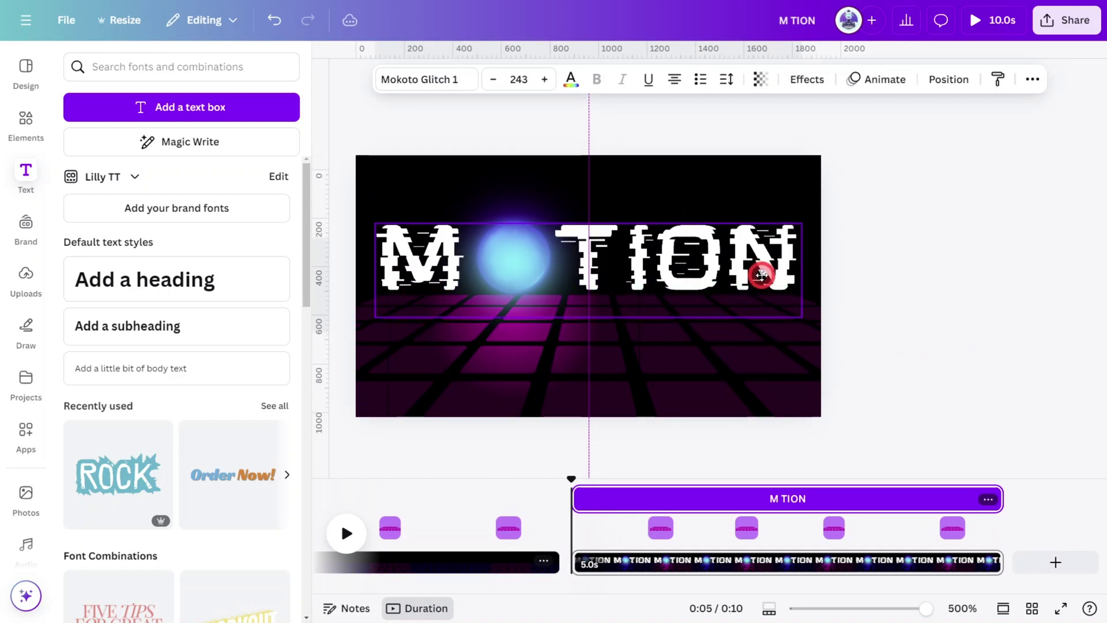
# Recolour the MOTION heading with the ball's light blue photo colour and apply the Neon text effect.
pyautogui.click(574, 79)
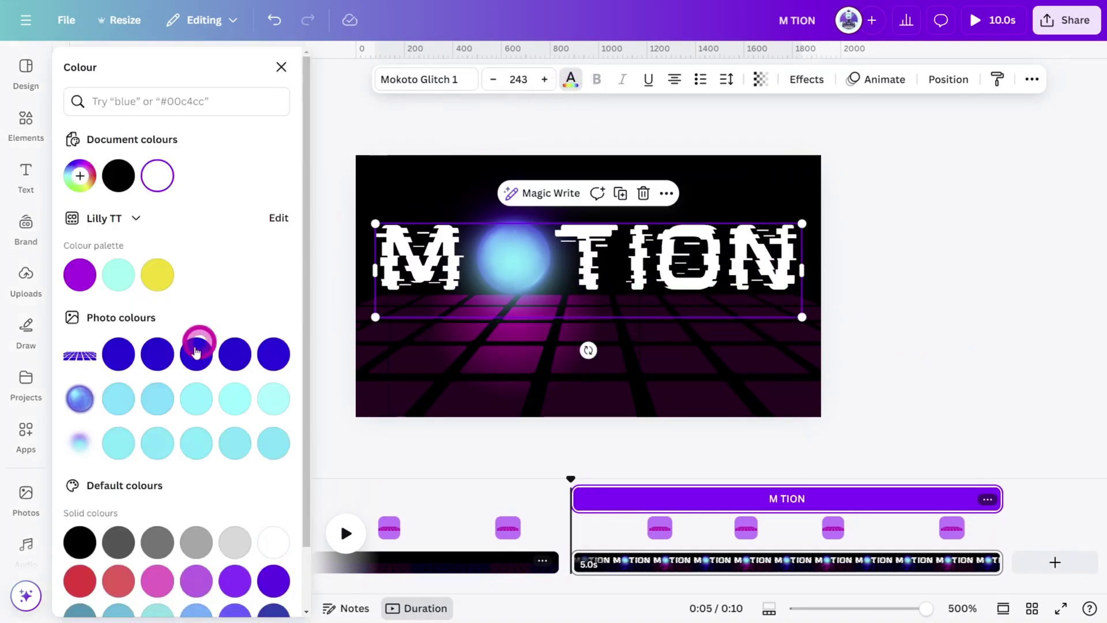
pyautogui.click(122, 398)
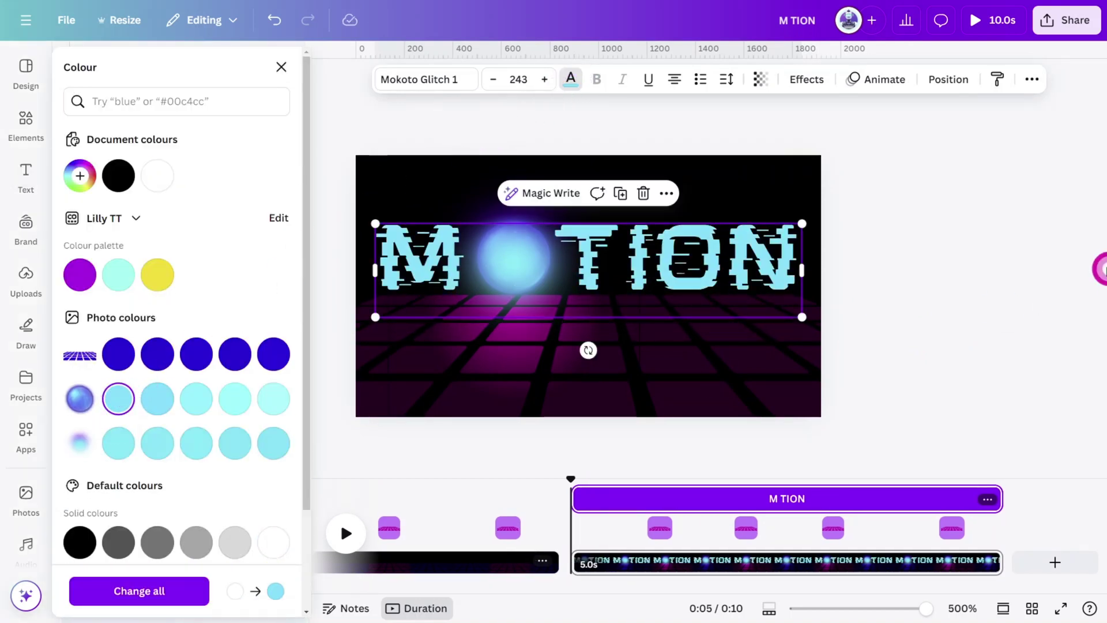
pyautogui.click(808, 80)
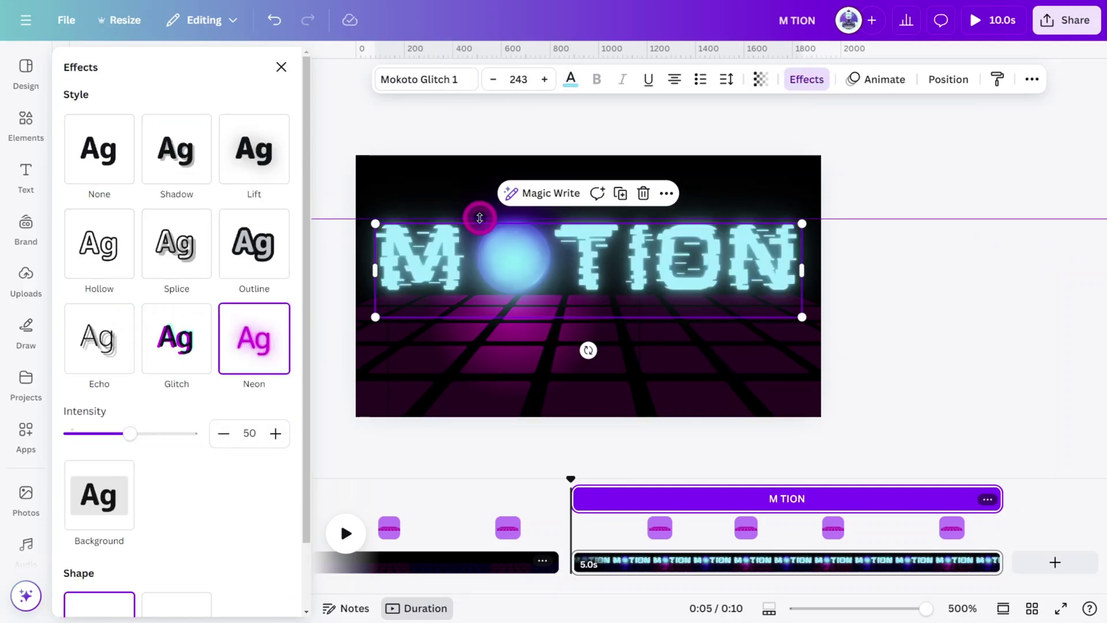
pyautogui.click(900, 296)
# Place ruler guides along the edges of the ball to mark its exact position in the heading's gap.
pyautogui.scroll(3, 514, 230)
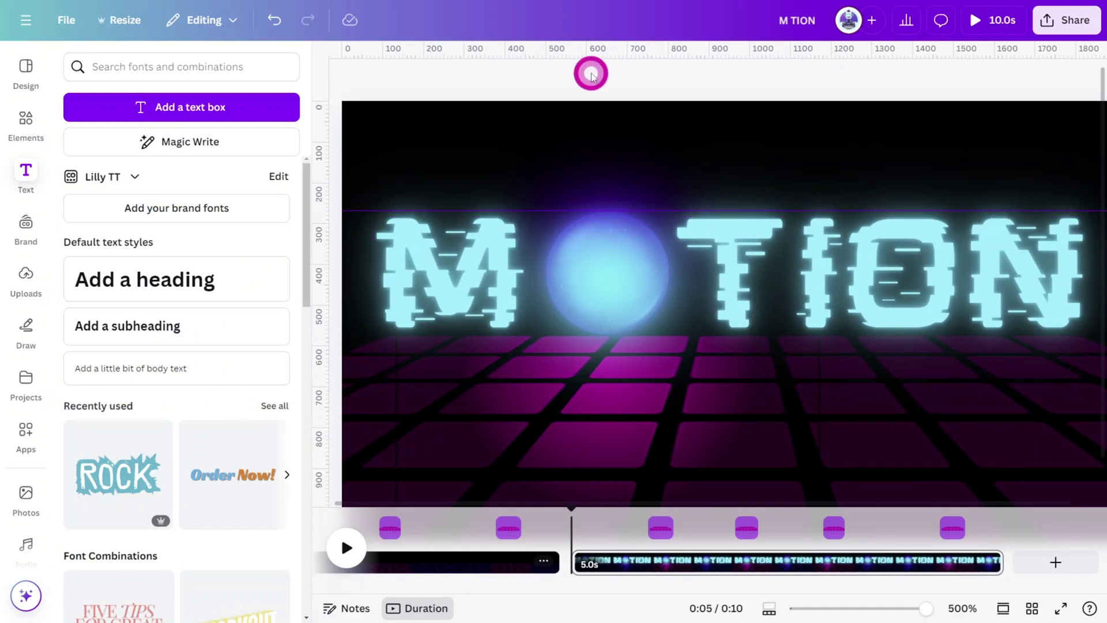
pyautogui.moveTo(348, 323); pyautogui.dragTo(545, 340)
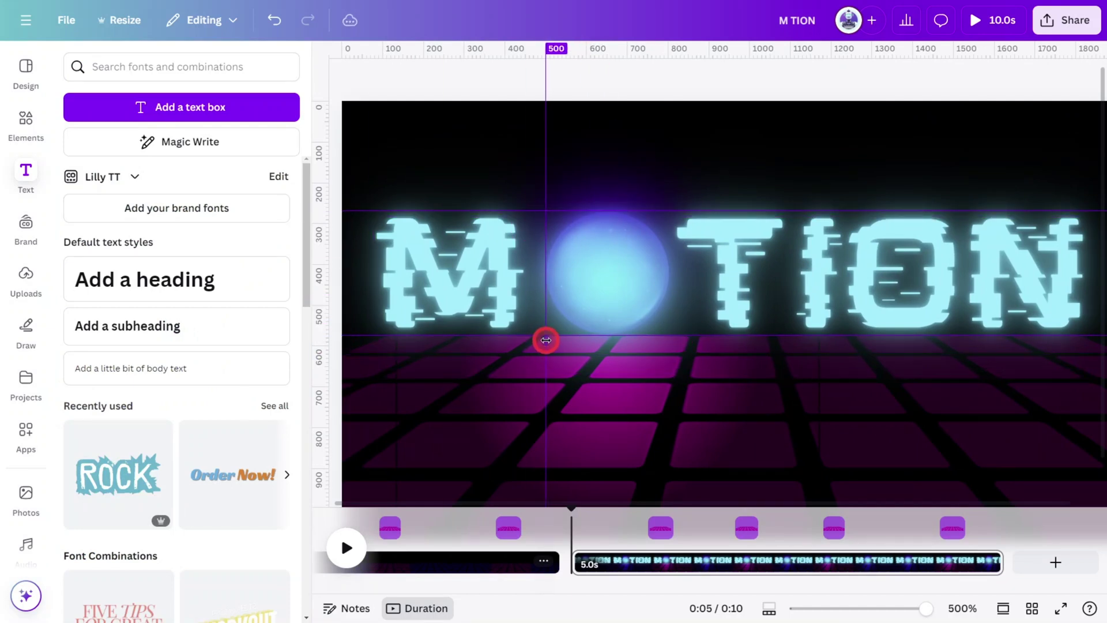
pyautogui.moveTo(329, 323); pyautogui.dragTo(671, 381)
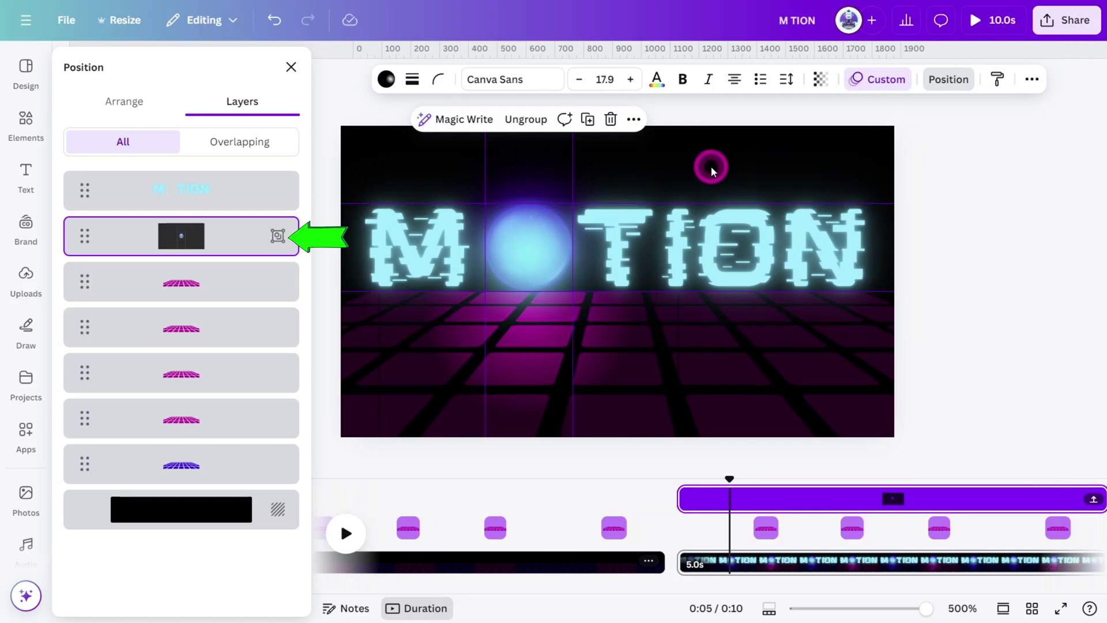
# Move the ball group off the right side of the page and delete its existing animation path.
pyautogui.moveTo(711, 165); pyautogui.dragTo(1043, 146)
pyautogui.click(888, 82)
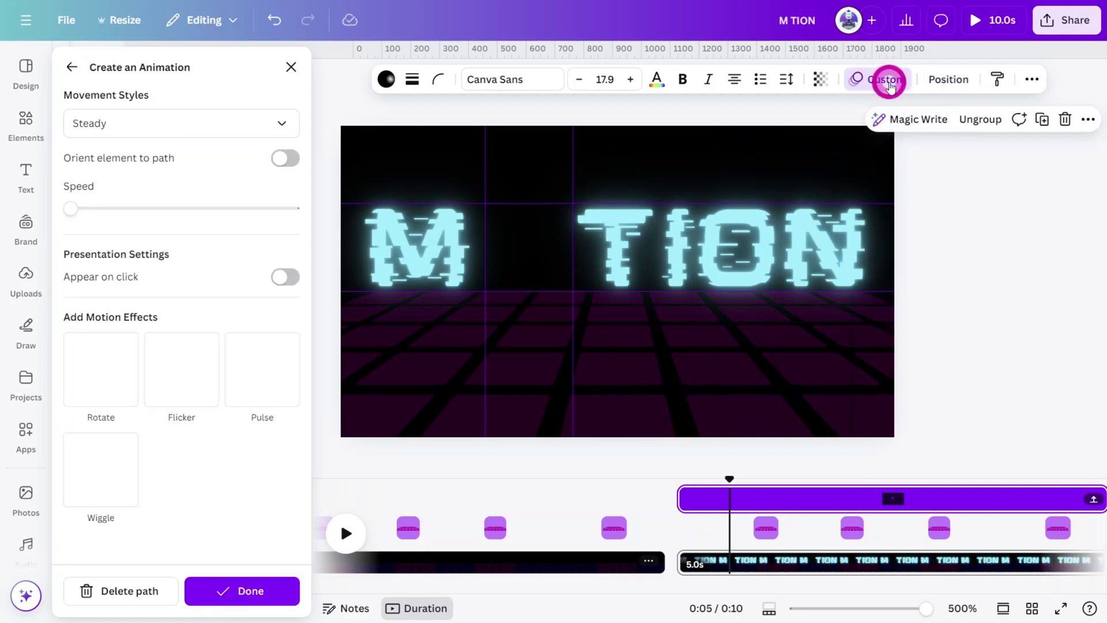
pyautogui.click(149, 579)
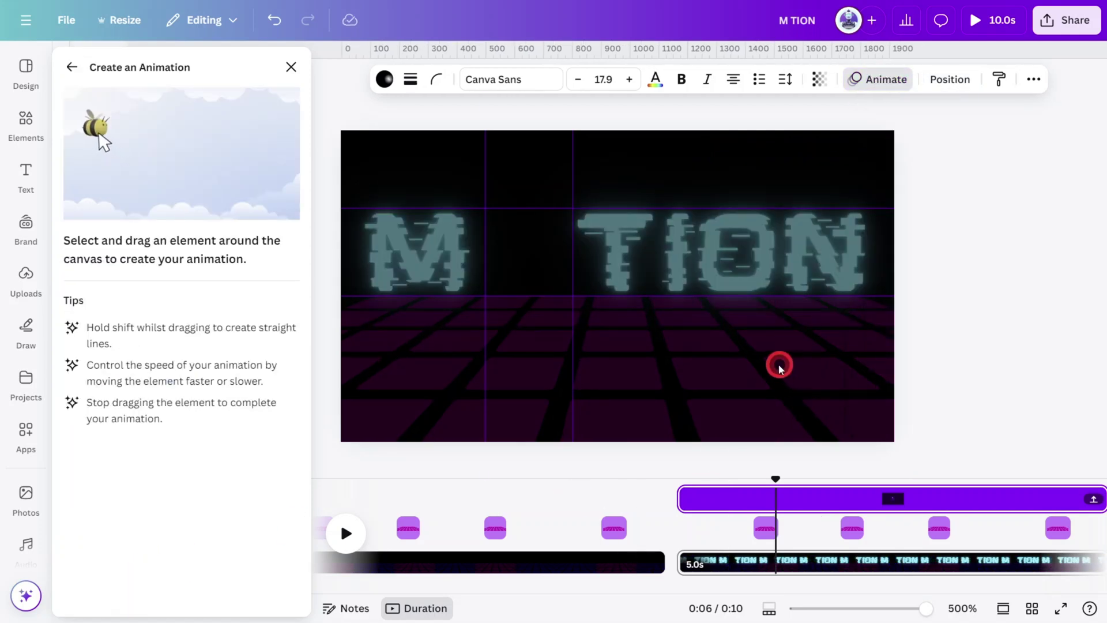
# Record a path for the ball that bounces in from the page's right side and rises into the heading's gap, using the Smooth movement style.
pyautogui.moveTo(779, 366)
pyautogui.mouseDown()
pyautogui.moveTo(739, 375)
pyautogui.moveTo(680, 440)
pyautogui.moveTo(677, 464)
pyautogui.moveTo(635, 398)
pyautogui.moveTo(608, 387)
pyautogui.moveTo(552, 403)
pyautogui.moveTo(525, 441)
pyautogui.moveTo(507, 408)
pyautogui.moveTo(449, 392)
pyautogui.moveTo(425, 400)
pyautogui.moveTo(399, 437)
pyautogui.moveTo(402, 410)
pyautogui.moveTo(357, 394)
pyautogui.moveTo(318, 448)
pyautogui.moveTo(322, 325)
pyautogui.mouseUp()
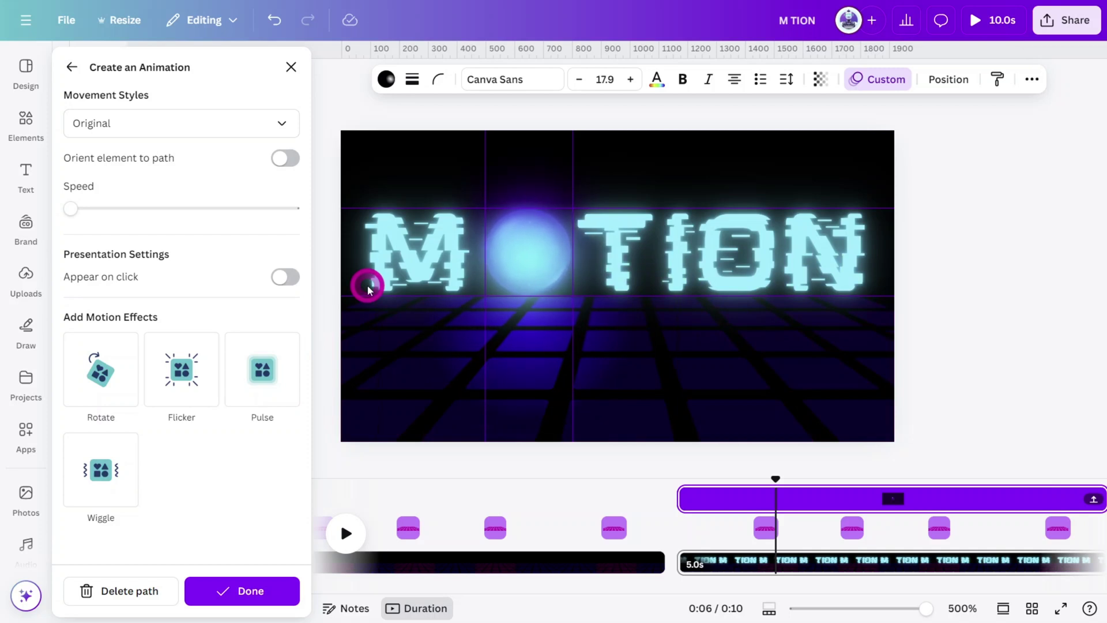
pyautogui.click(243, 139)
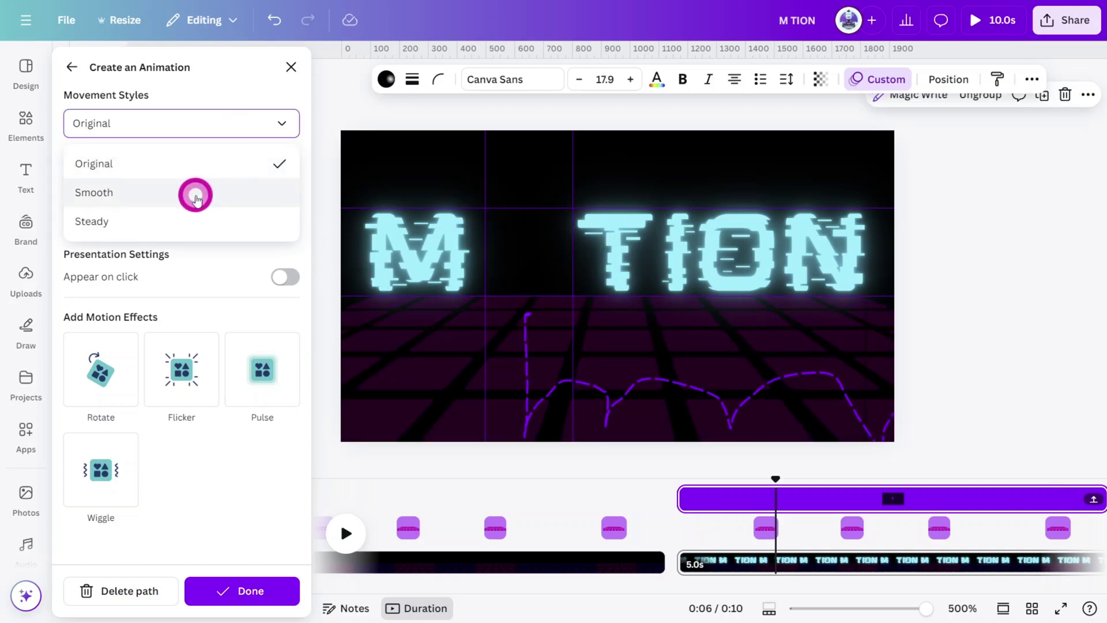
pyautogui.click(196, 192)
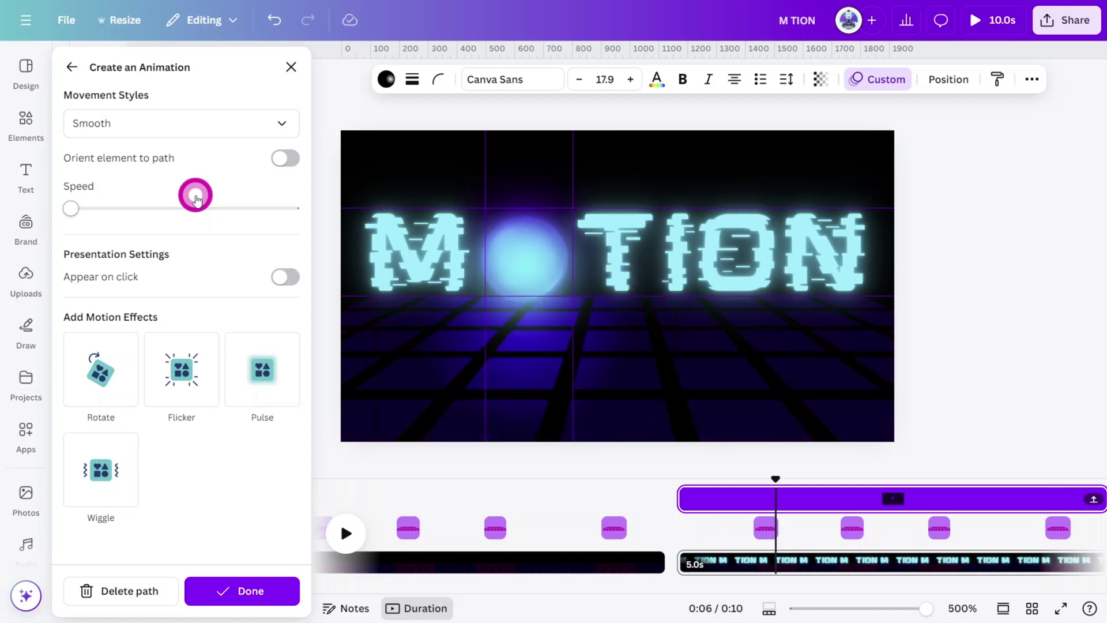
# Retime the pink grid flashes on the title page's timeline to match the ball's new bounces.
pyautogui.moveTo(776, 504); pyautogui.dragTo(876, 522)
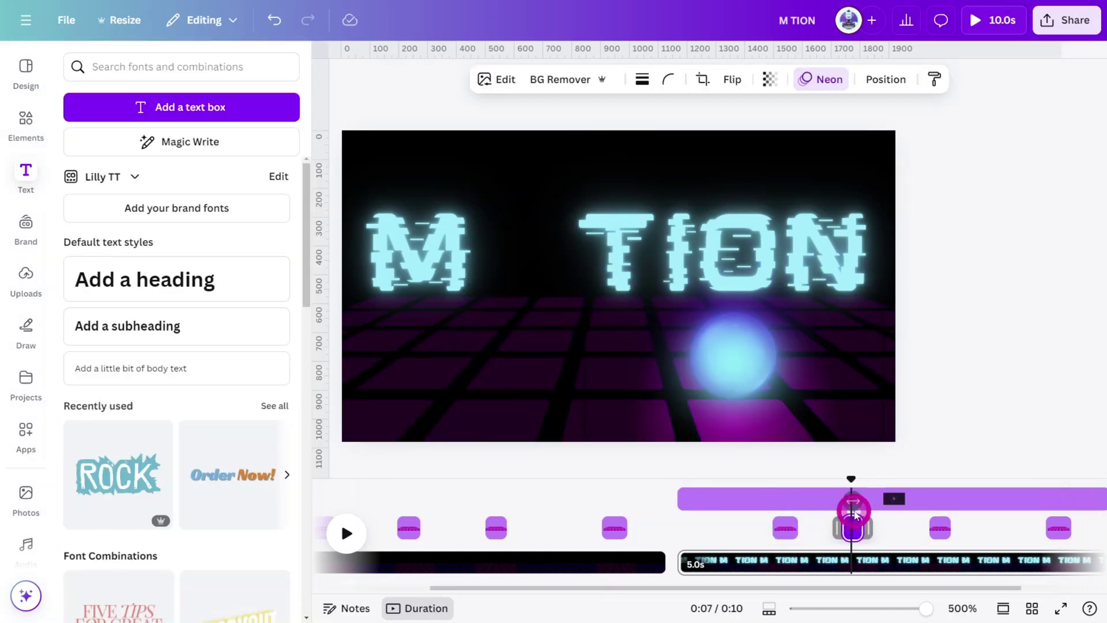
pyautogui.moveTo(854, 493); pyautogui.dragTo(923, 508)
# Show the heading's timing and trim its start so it appears only in about the last second of the page.
pyautogui.click(744, 267)
pyautogui.rightClick(747, 270)
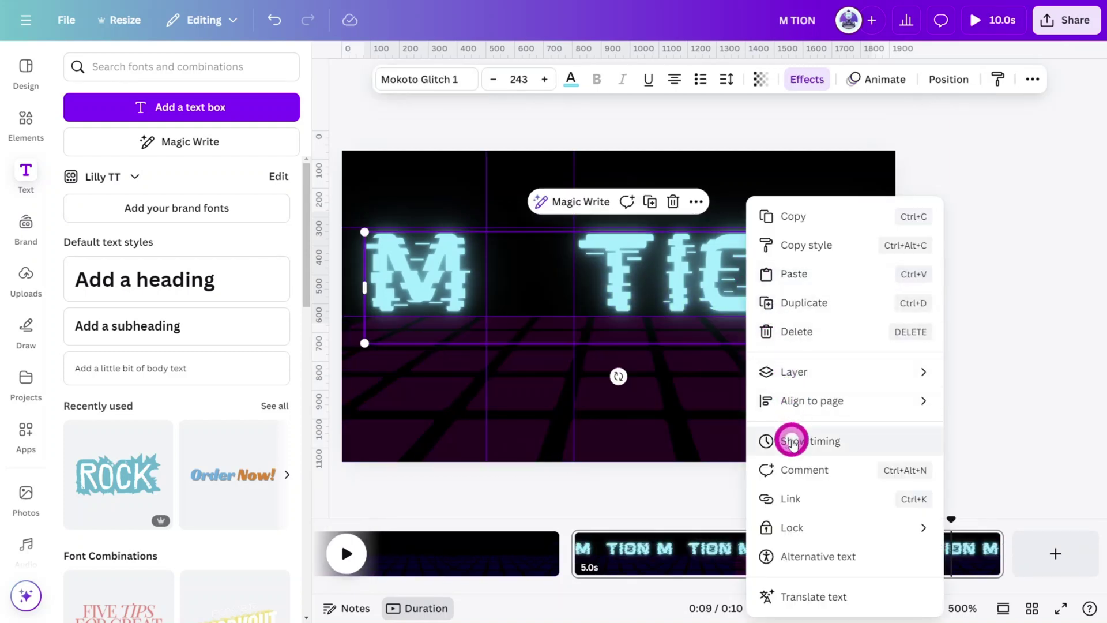
pyautogui.click(791, 441)
pyautogui.moveTo(576, 500); pyautogui.dragTo(923, 508)
# Apply the Neon text animation to the heading, playing on enter.
pyautogui.click(881, 91)
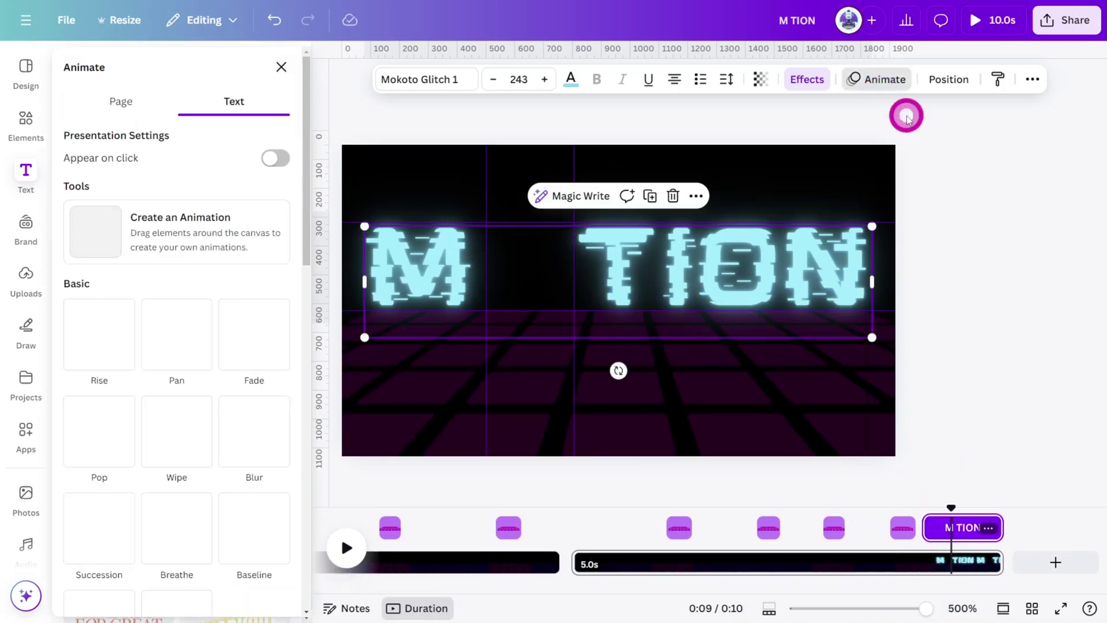
pyautogui.scroll(-9, 205, 376)
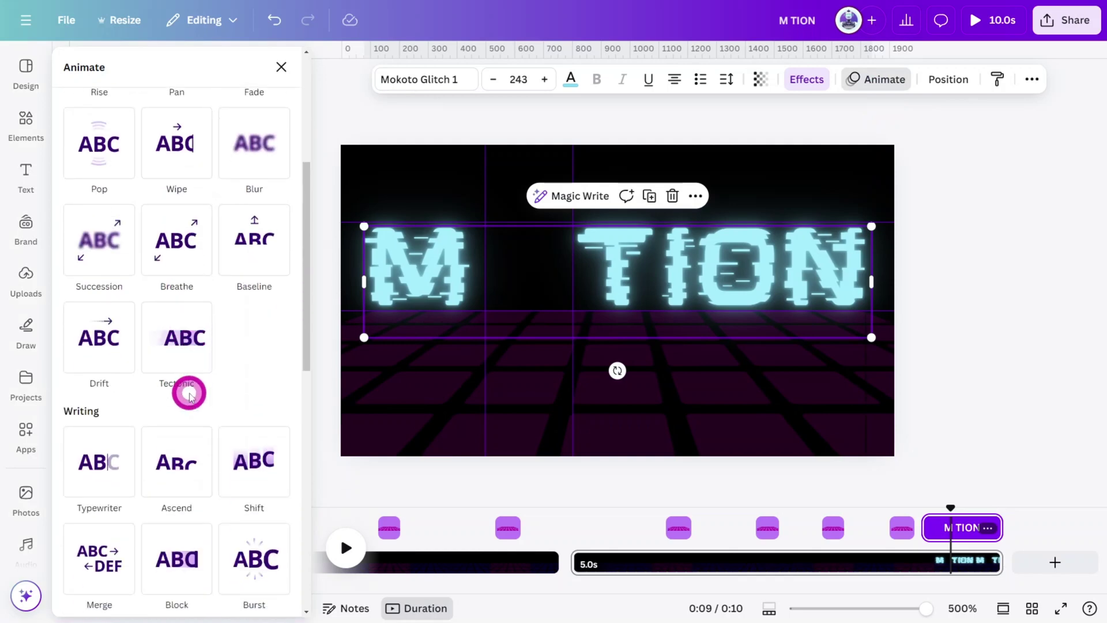
pyautogui.scroll(-3, 190, 408)
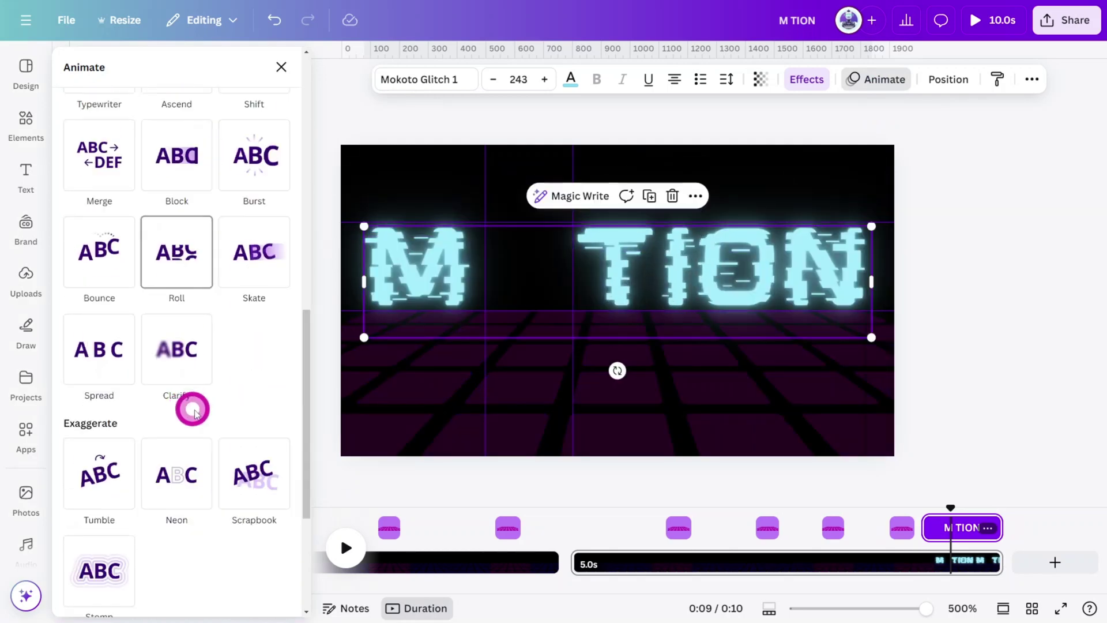
pyautogui.click(179, 492)
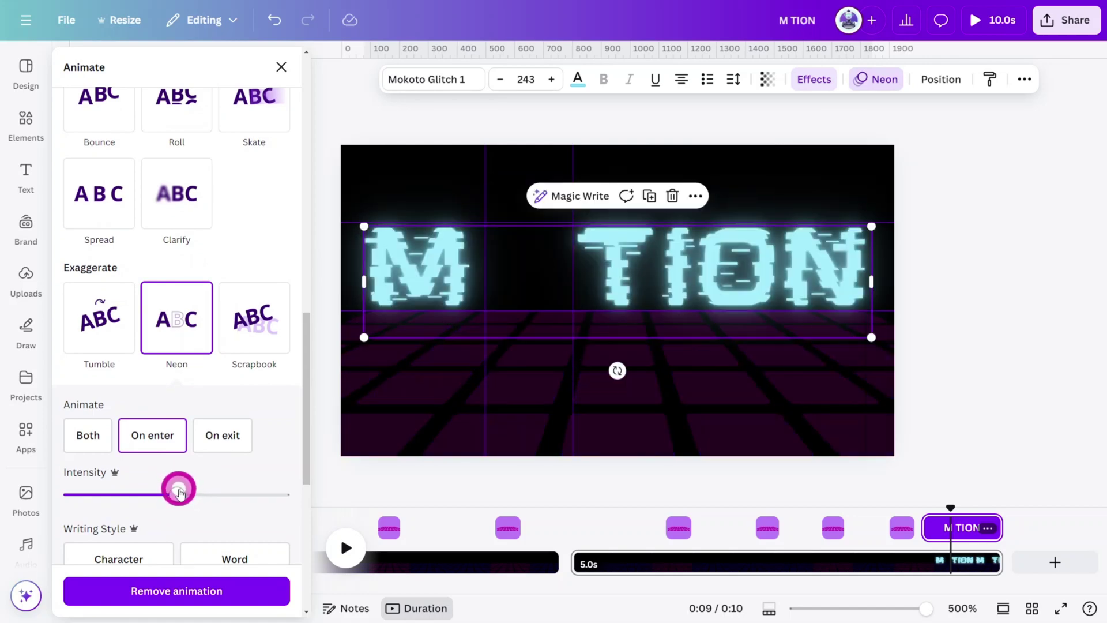
# Duplicate the title page and extend the heading on the copy to cover its full 5 seconds.
pyautogui.click(983, 561)
pyautogui.click(993, 294)
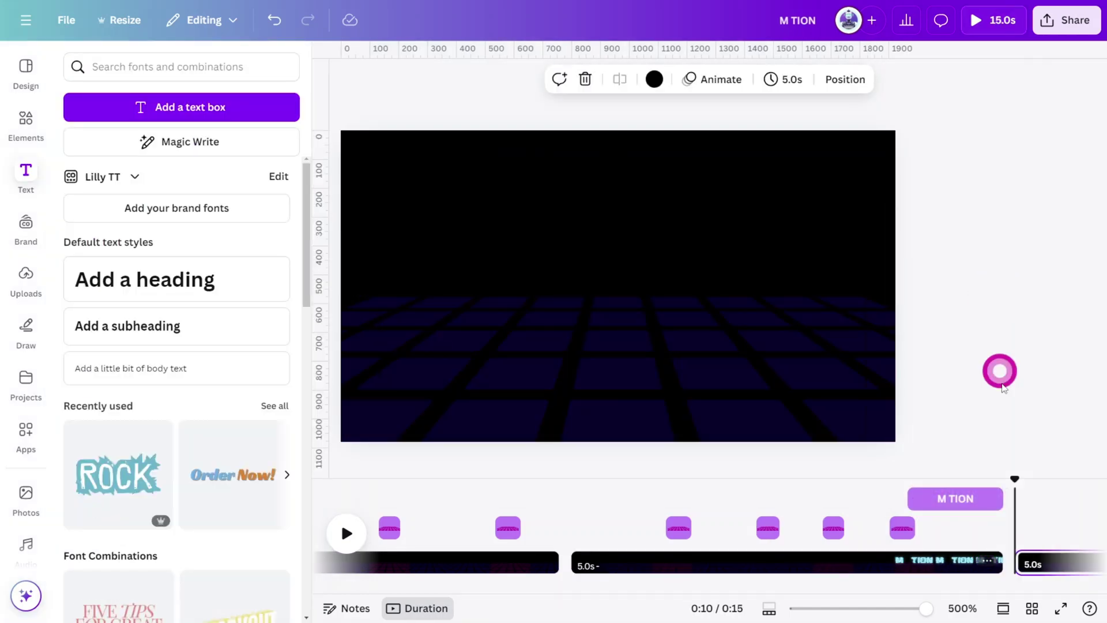
pyautogui.click(1008, 548)
pyautogui.click(968, 512)
pyautogui.moveTo(953, 499); pyautogui.dragTo(531, 497)
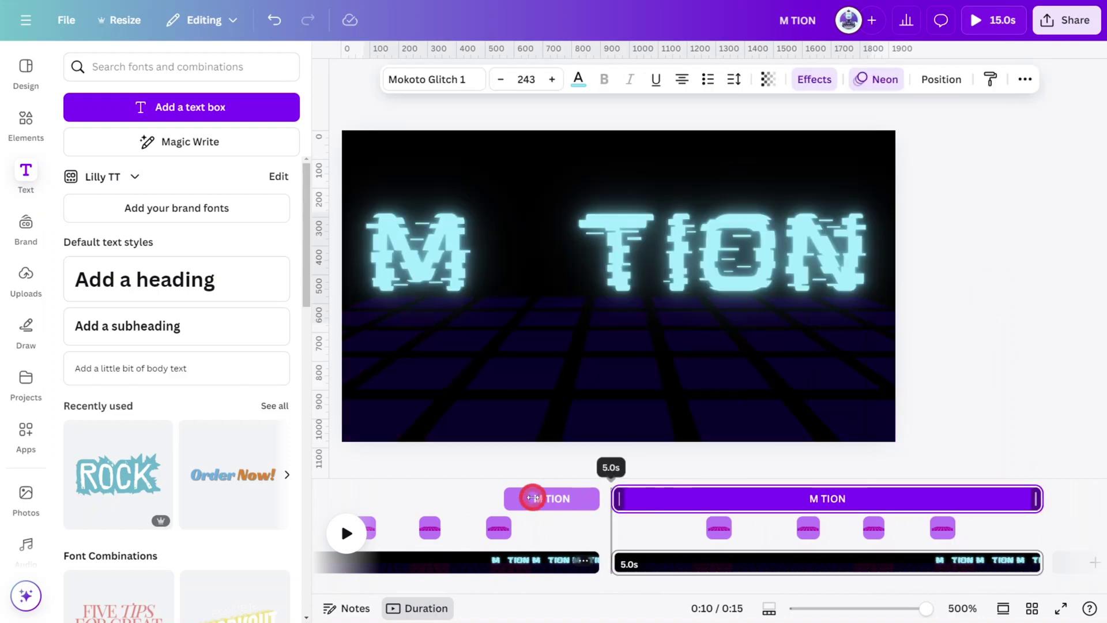
# Remove all animations from the duplicated page and move the ball group back into the heading's gap.
pyautogui.click(659, 563)
pyautogui.click(716, 79)
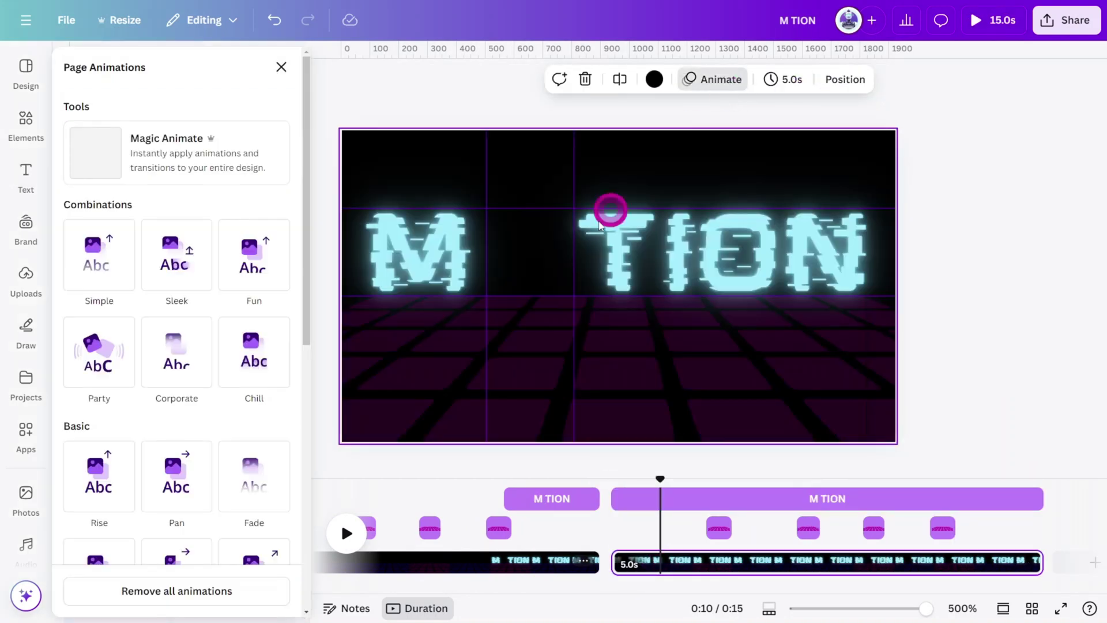
pyautogui.click(194, 591)
pyautogui.moveTo(559, 346); pyautogui.dragTo(296, 328)
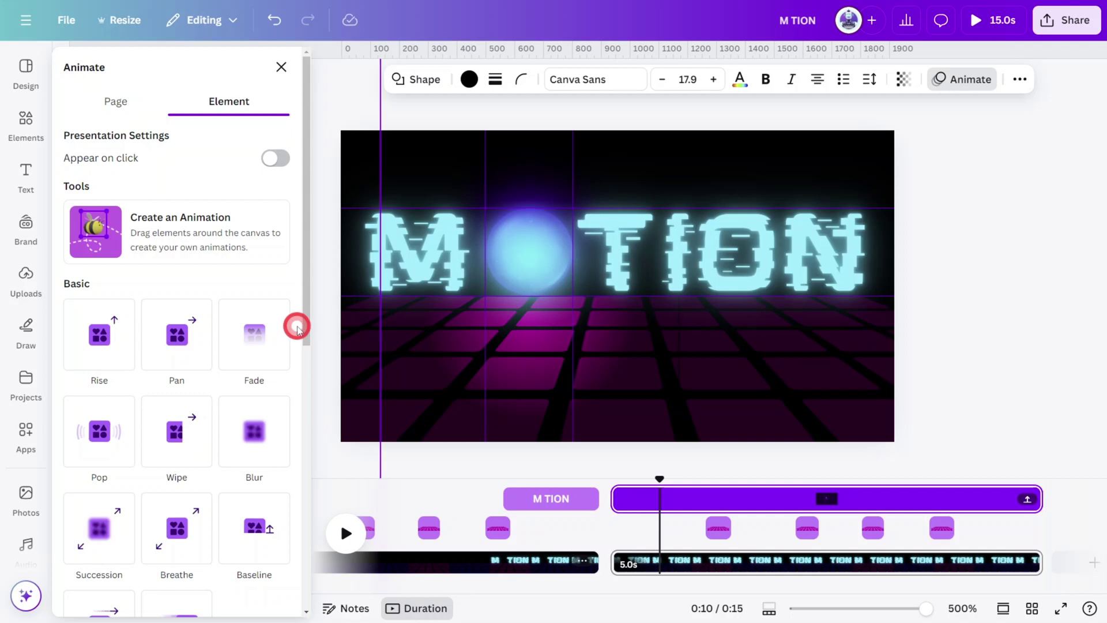
# Add a heading reading "DESIGN" to the duplicated page, above the MOTION title.
pyautogui.click(38, 178)
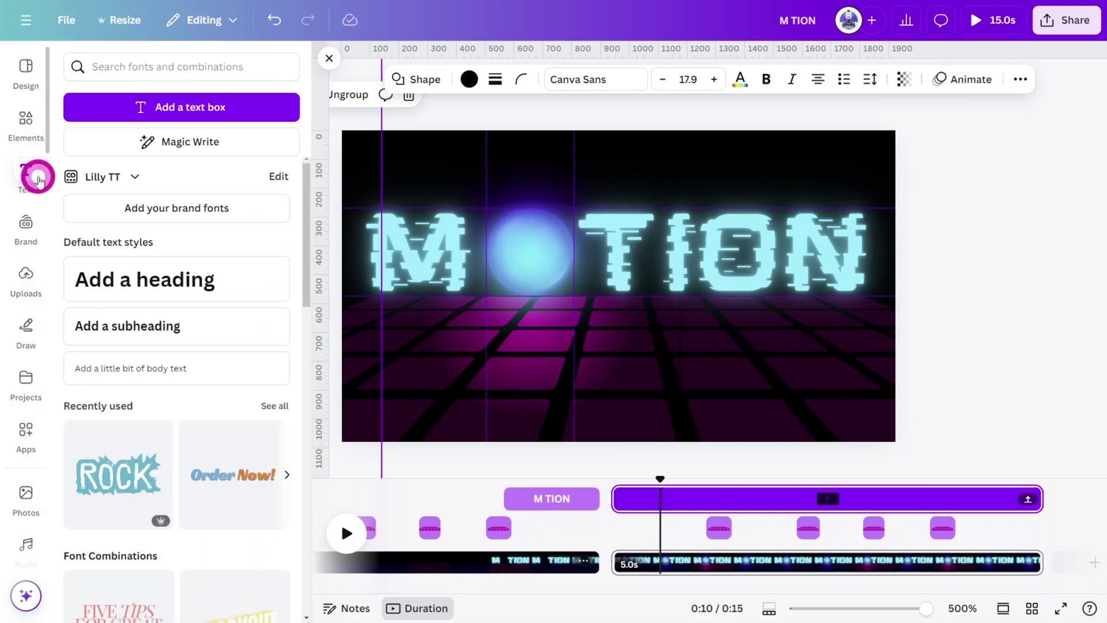
pyautogui.click(91, 272)
pyautogui.write('DESIGN')
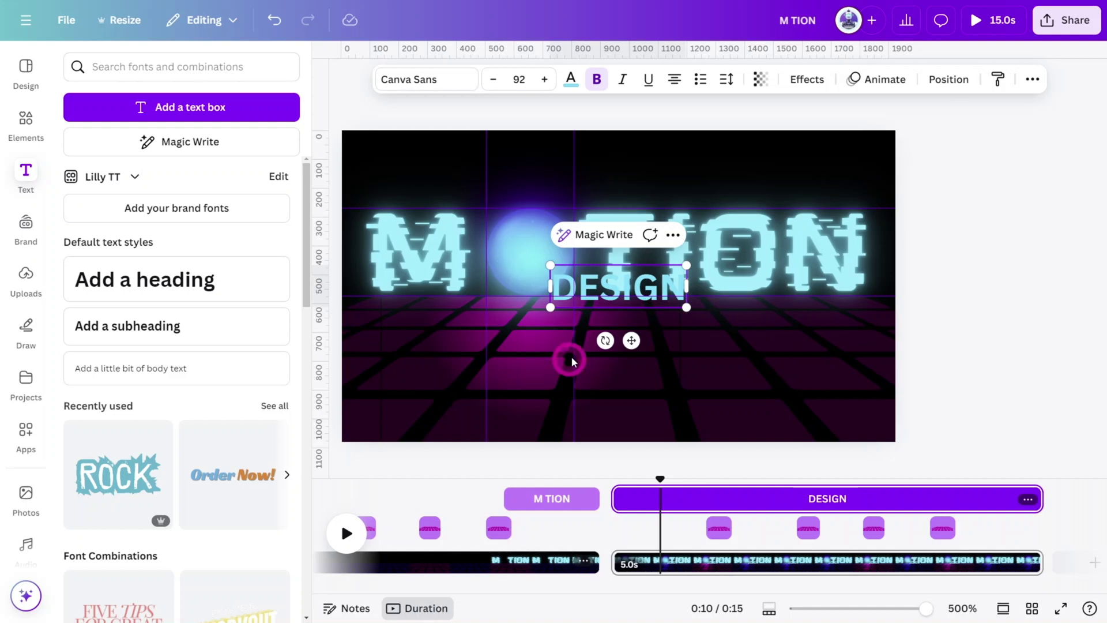
# Search the fonts for KNOCKOUT and set the DESIGN text's font to Knockout Sumo.
pyautogui.click(168, 143)
pyautogui.write('KN')
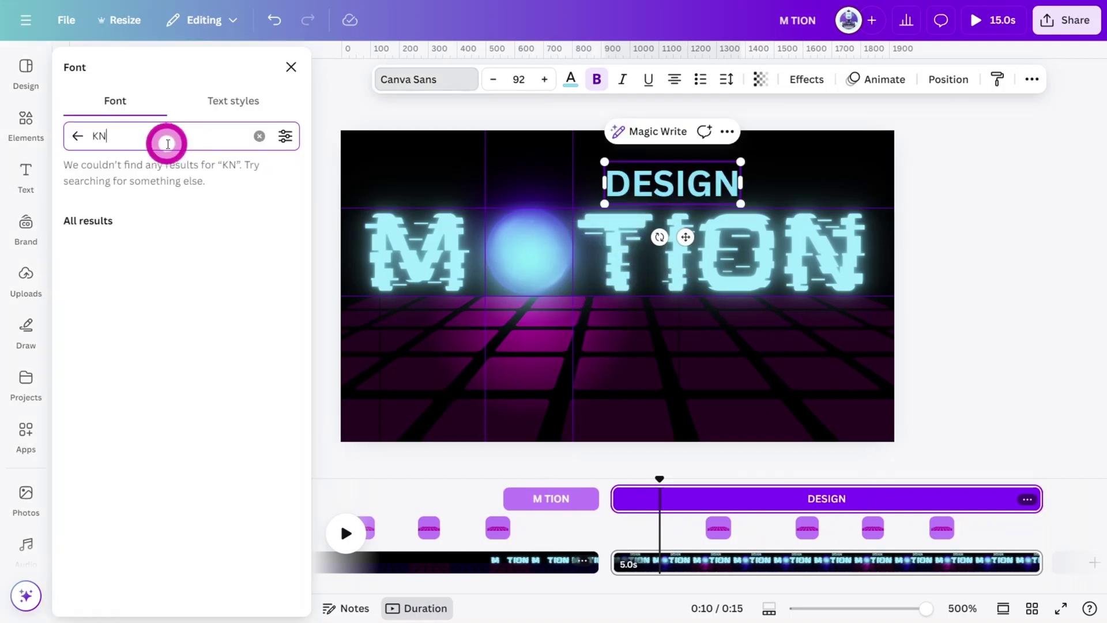
pyautogui.write('OCKOU')
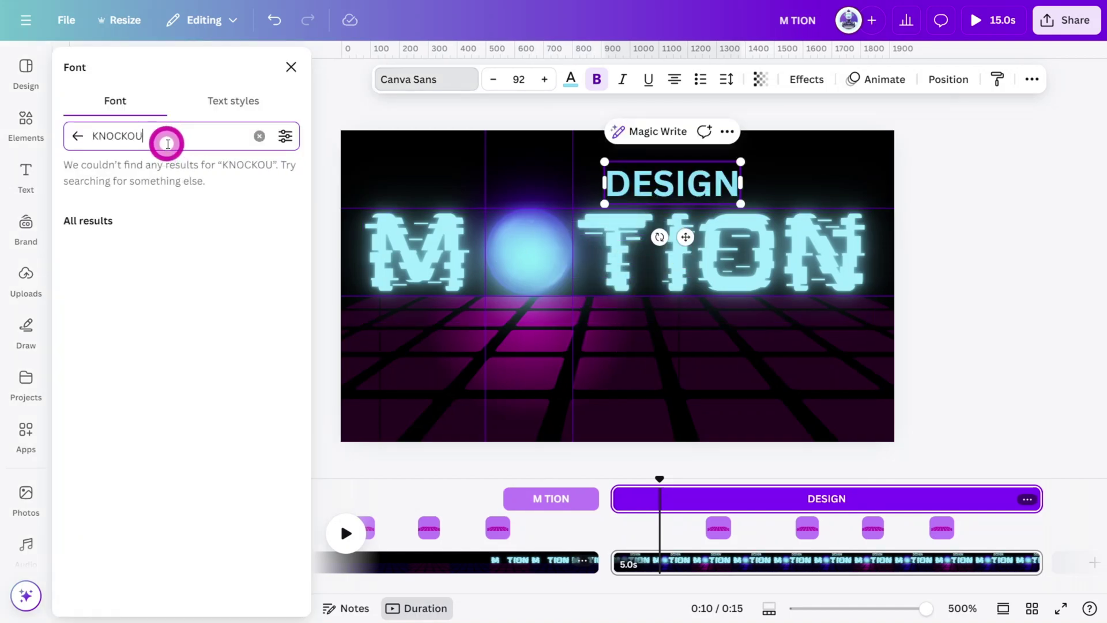
pyautogui.write('T')
pyautogui.click(106, 292)
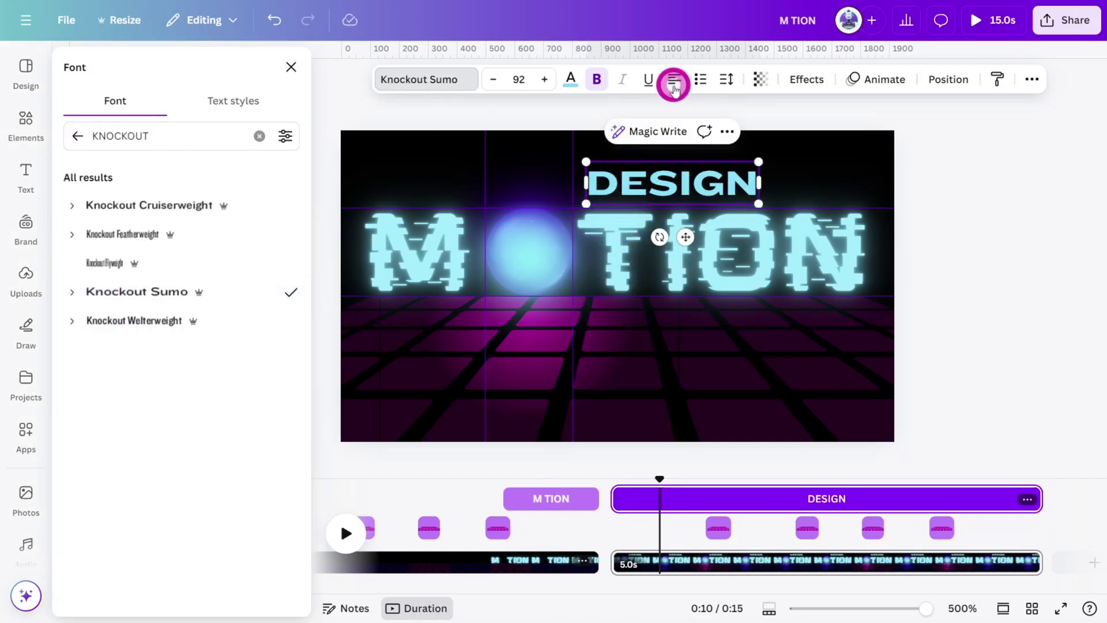
# Right-align the DESIGN text and apply the Hollow effect to it.
pyautogui.click(801, 91)
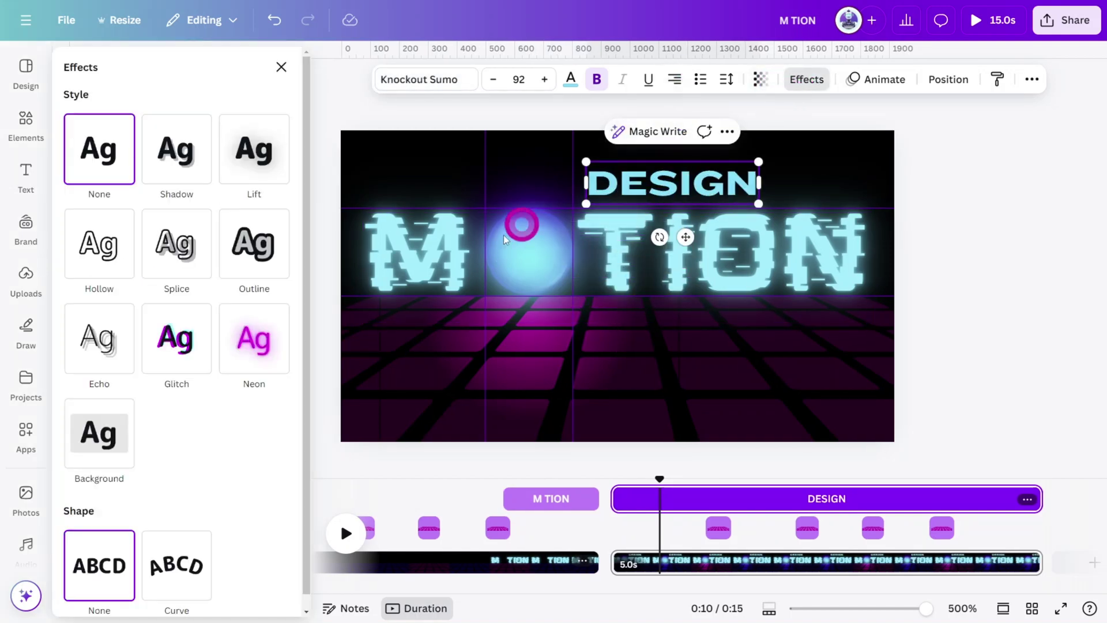
pyautogui.click(89, 260)
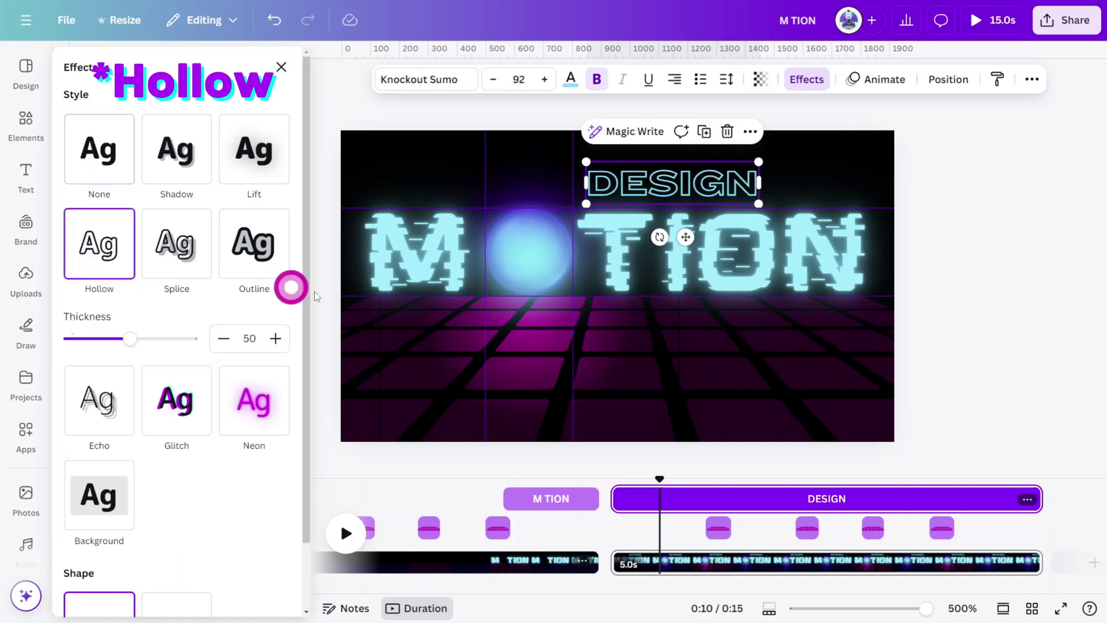
# Place the DESIGN text above the right end of MOTION, with wider letter spacing and a smaller size.
pyautogui.moveTo(686, 239); pyautogui.dragTo(790, 239)
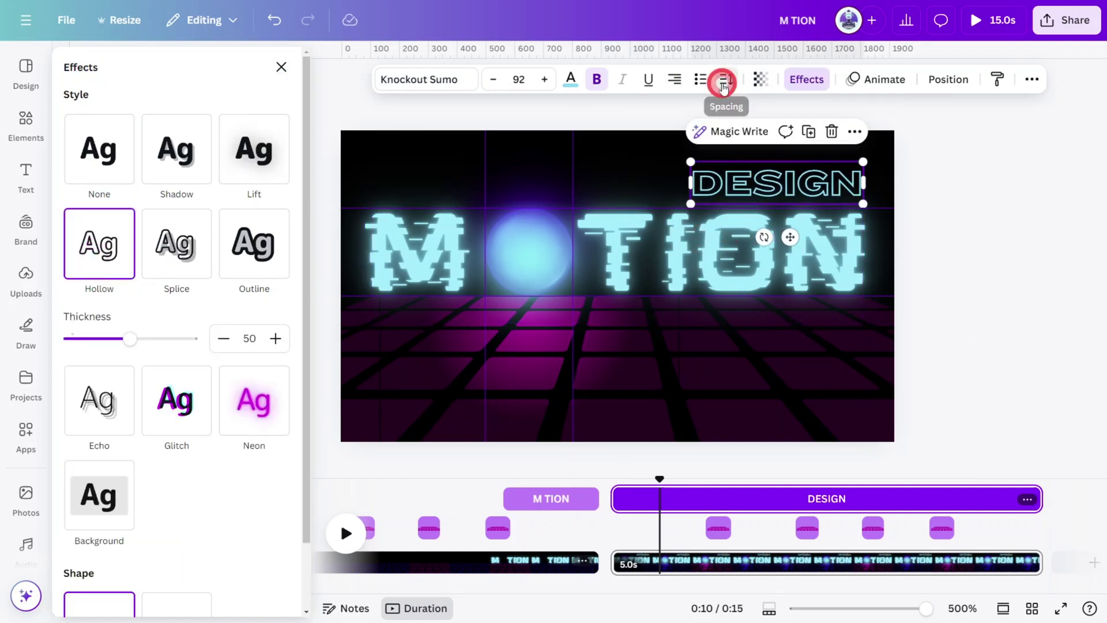
pyautogui.click(724, 82)
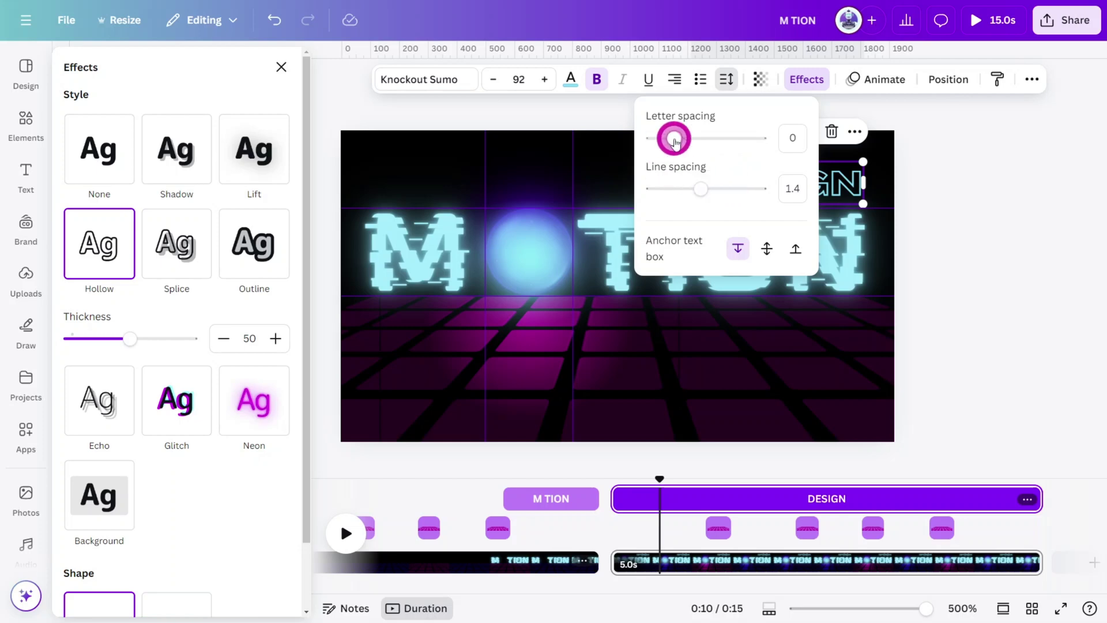
pyautogui.click(668, 353)
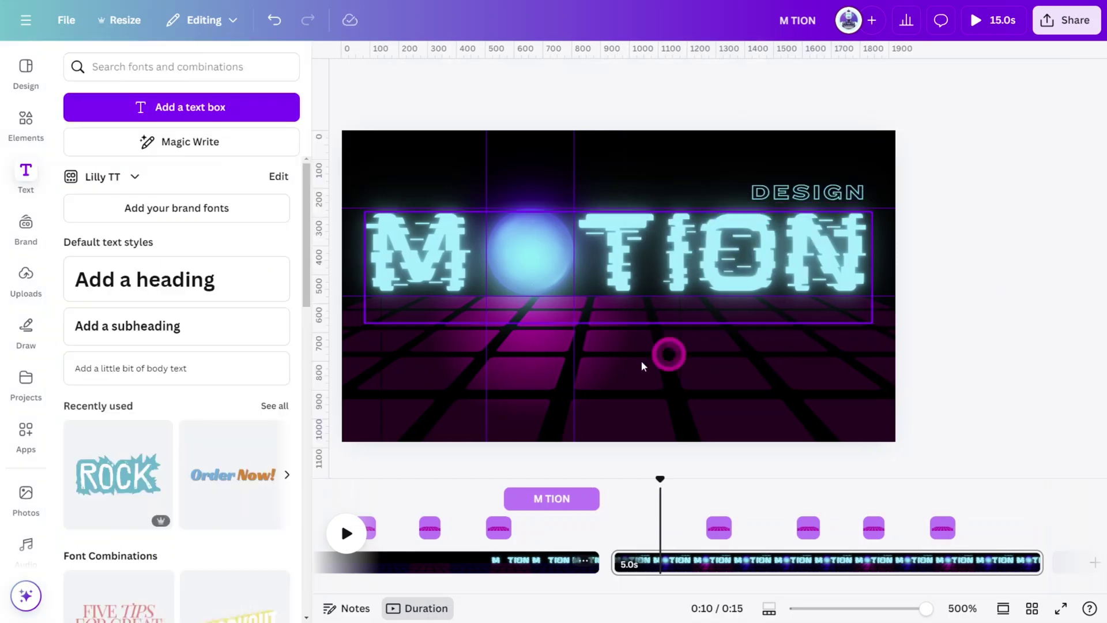
# Filter the audio library to effects and search for BASKETBALL BOUNCE 20.
pyautogui.scroll(-3, 35, 530)
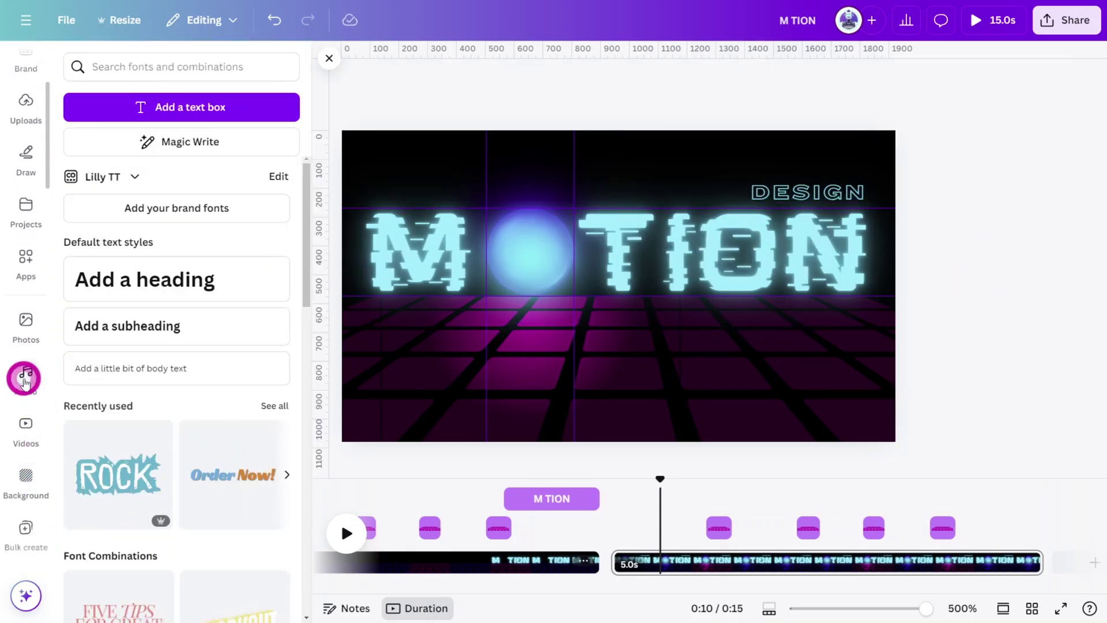
pyautogui.click(25, 380)
pyautogui.click(286, 65)
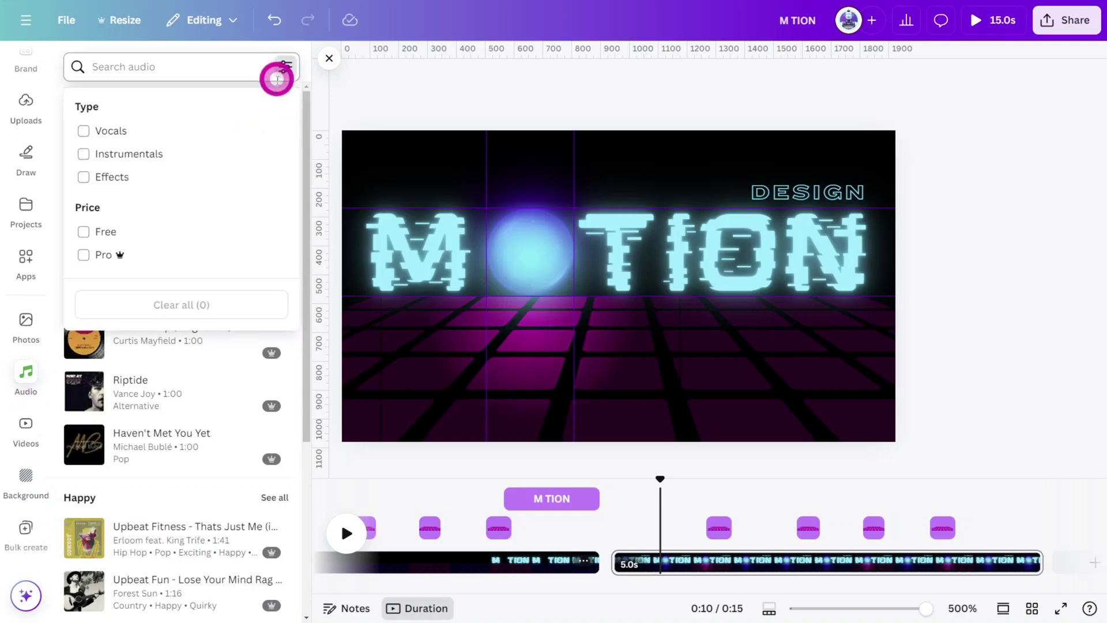
pyautogui.click(124, 177)
pyautogui.click(208, 67)
pyautogui.write('BA')
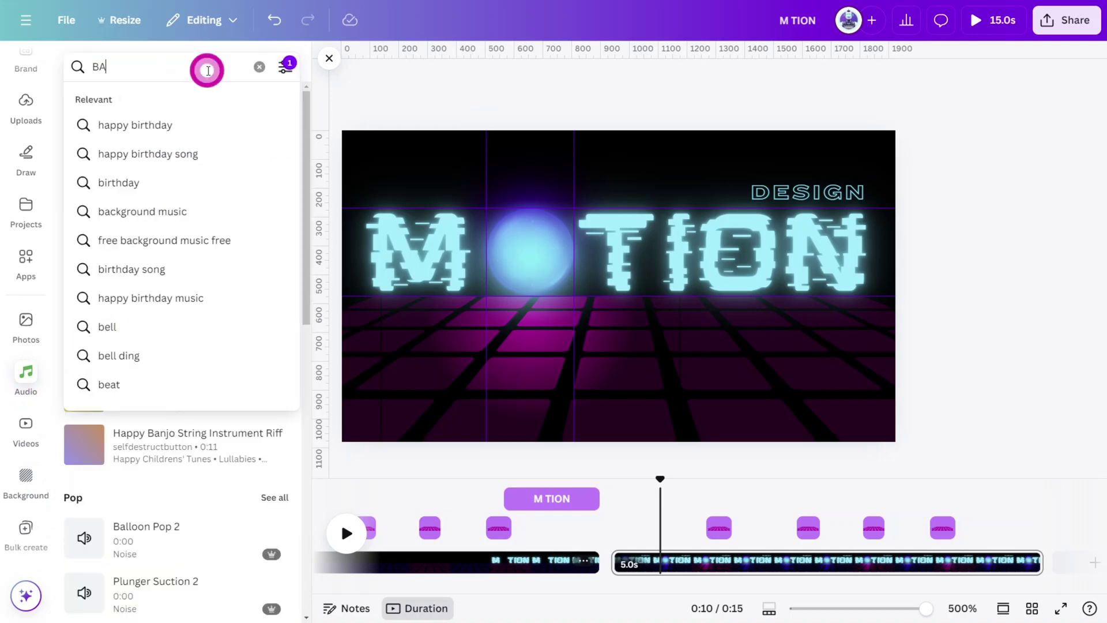
pyautogui.write('SKETBALL BOUNCE 20')
pyautogui.press('Return')
# Add the Basketball Bounce 20 sound to the timeline under the first page's first pink grid flash and set its volume to 50.
pyautogui.moveTo(128, 167); pyautogui.dragTo(448, 580)
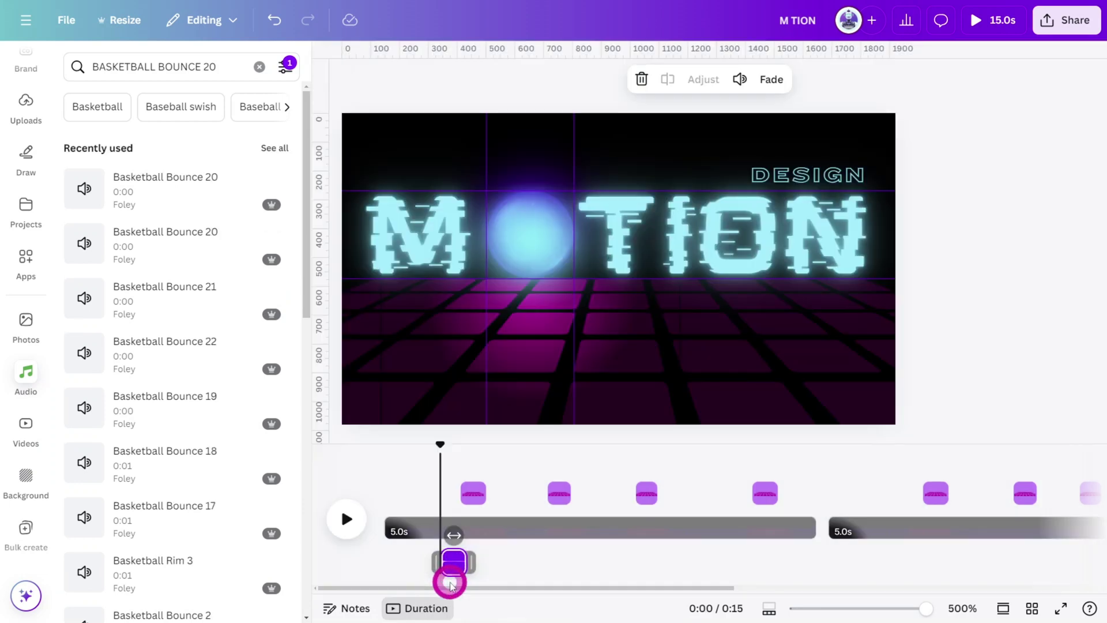
pyautogui.moveTo(454, 535); pyautogui.dragTo(473, 538)
pyautogui.click(740, 81)
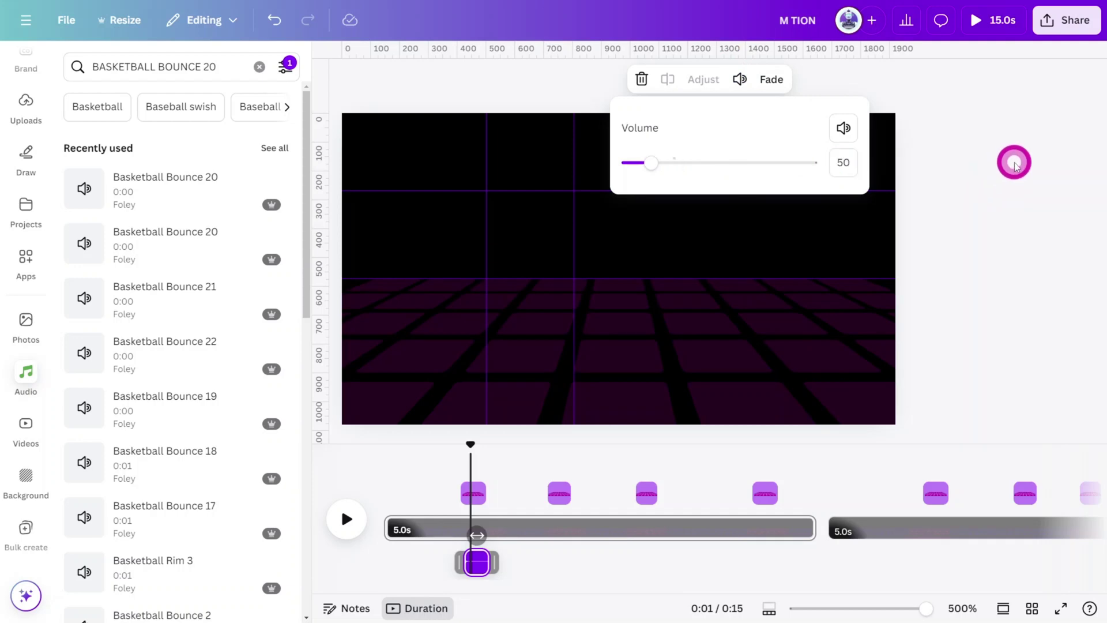
pyautogui.click(1015, 165)
# Play a preview of the full video to check the animation and sound.
pyautogui.click(990, 30)
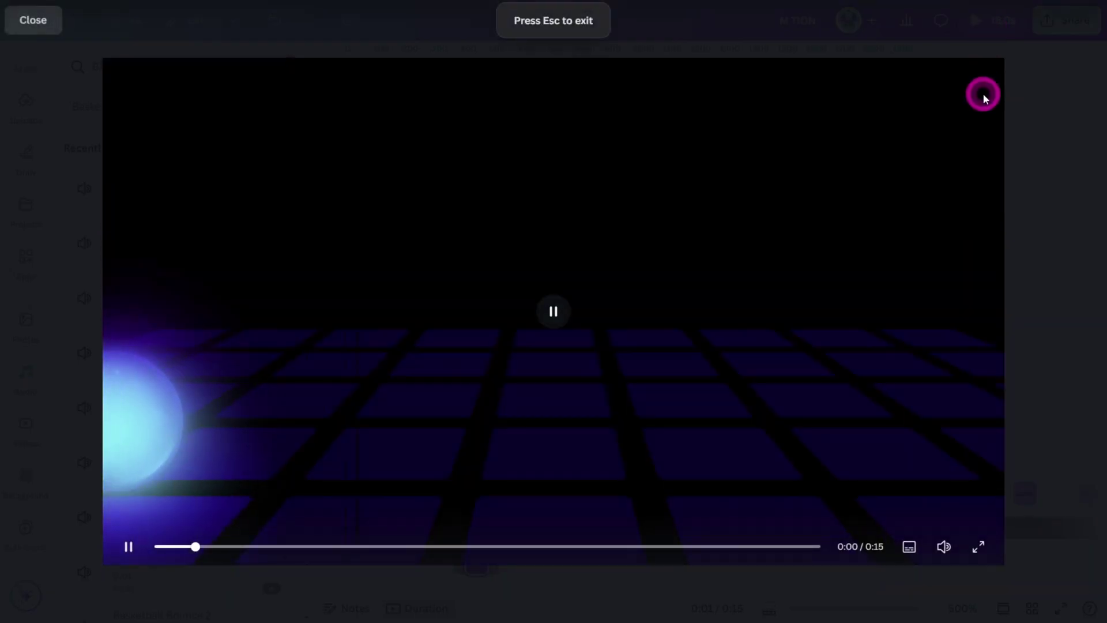
# Search the audio effects for MM BUTTON 30, add MM Button 30 under the first page's first pink grid flash, and open its volume setting.
pyautogui.click(1020, 191)
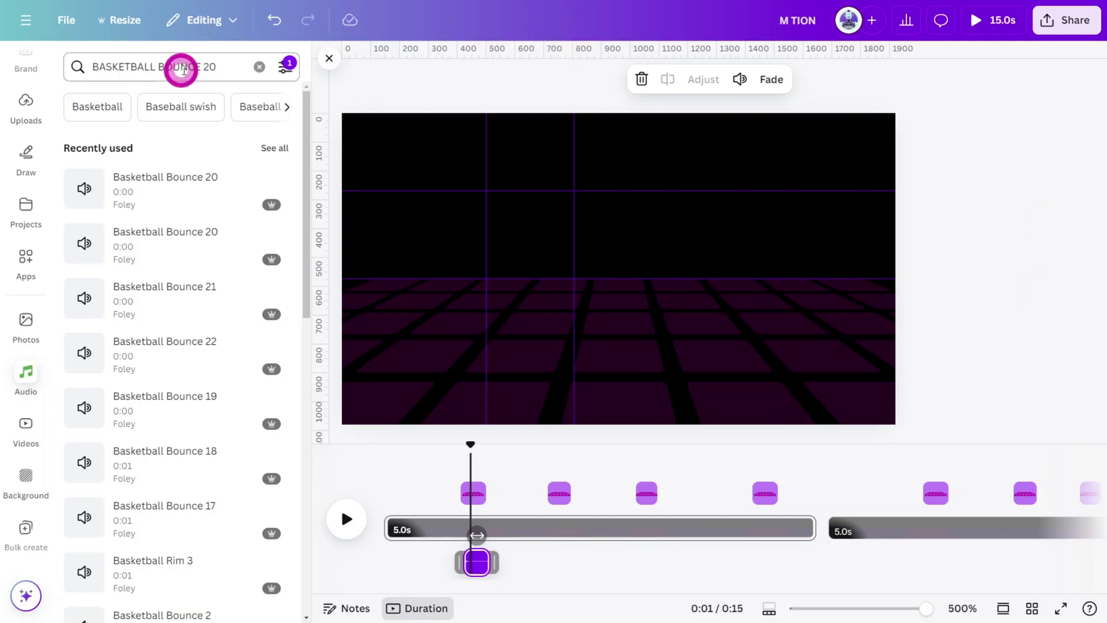
pyautogui.click(223, 65)
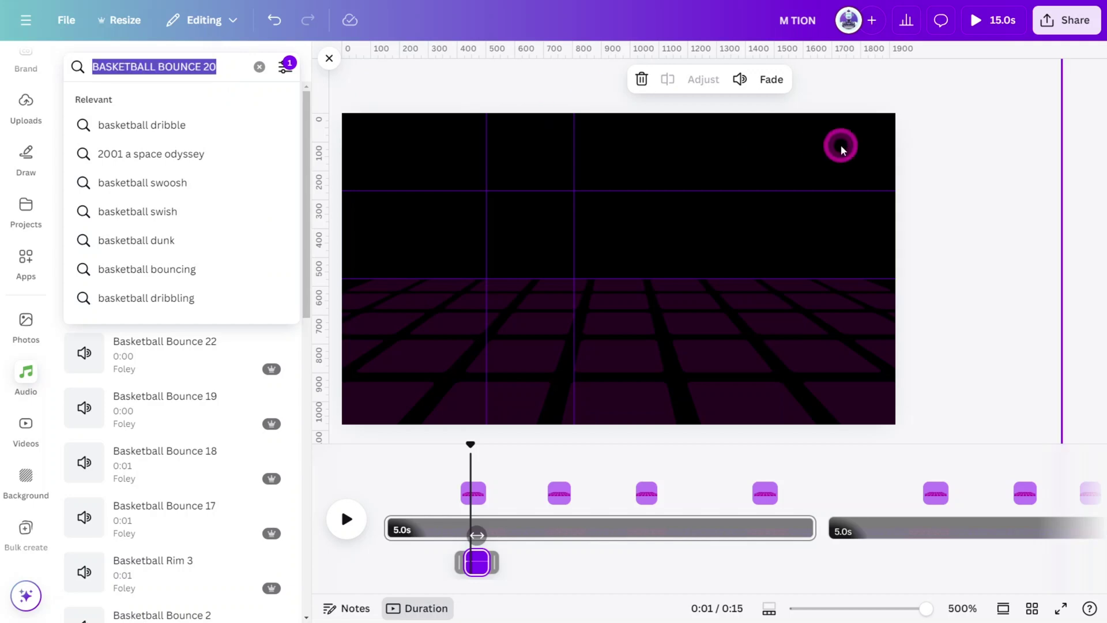
pyautogui.write('MM BUTTON 30')
pyautogui.press('Return')
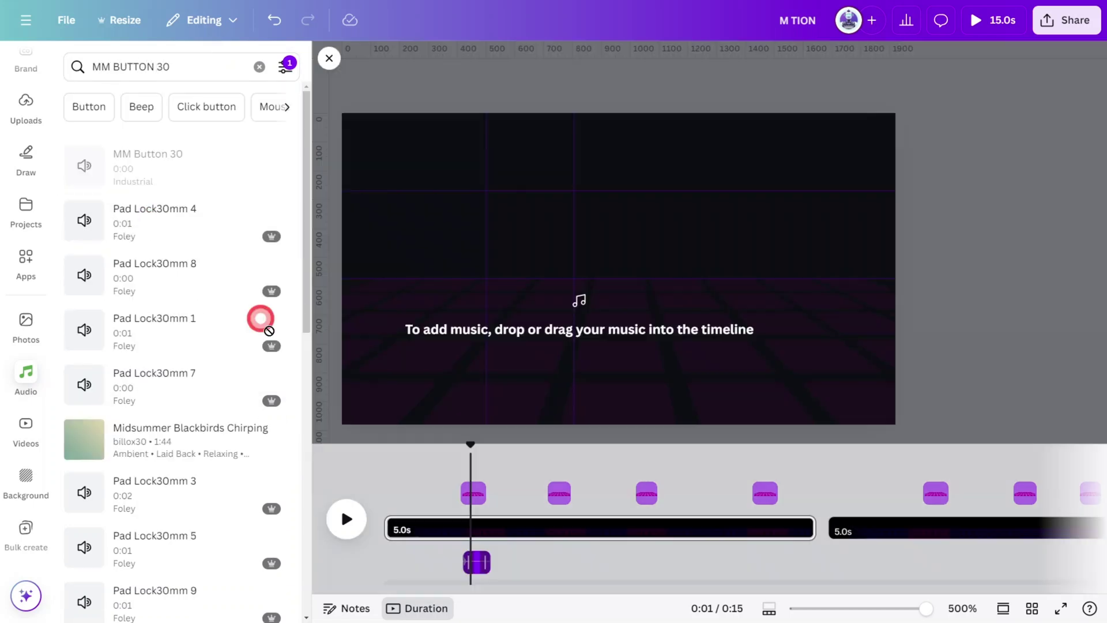
pyautogui.moveTo(259, 316); pyautogui.dragTo(464, 564)
pyautogui.click(740, 79)
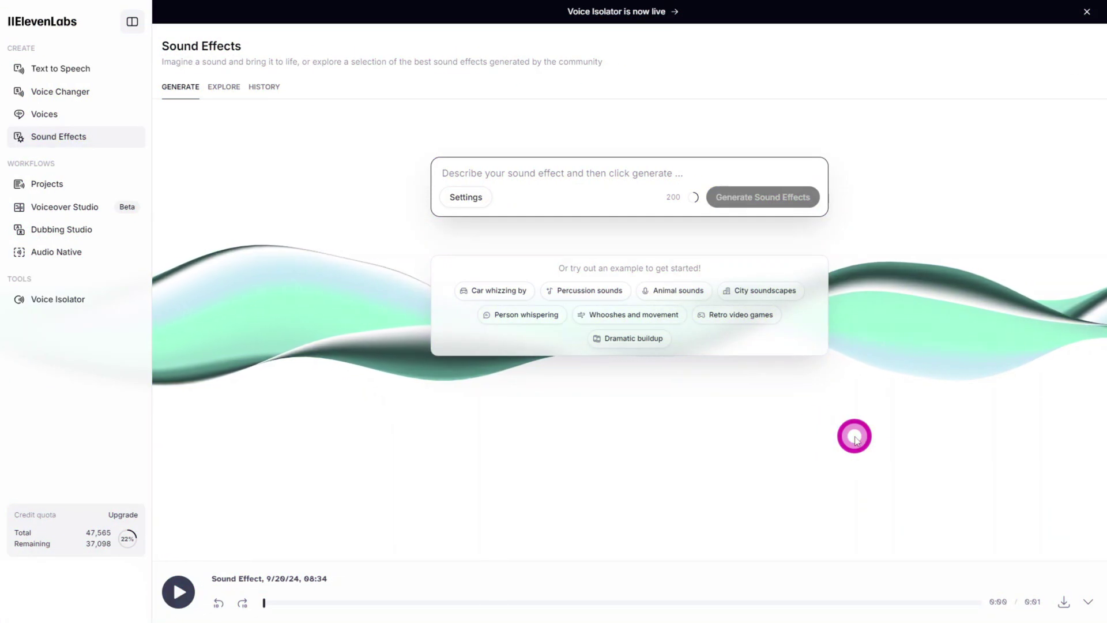
# Switch to ElevenLabs Sound Effects, play Generation 3 of "star wars lightsaber" from the history, and browse the Explore sound categories.
pyautogui.click(265, 87)
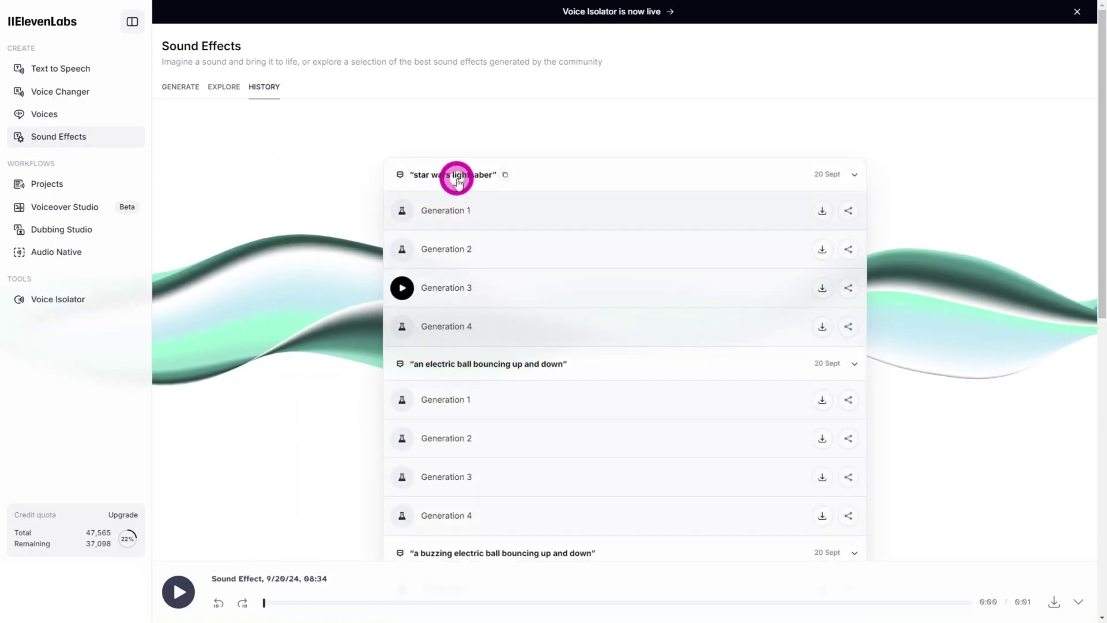
pyautogui.click(402, 288)
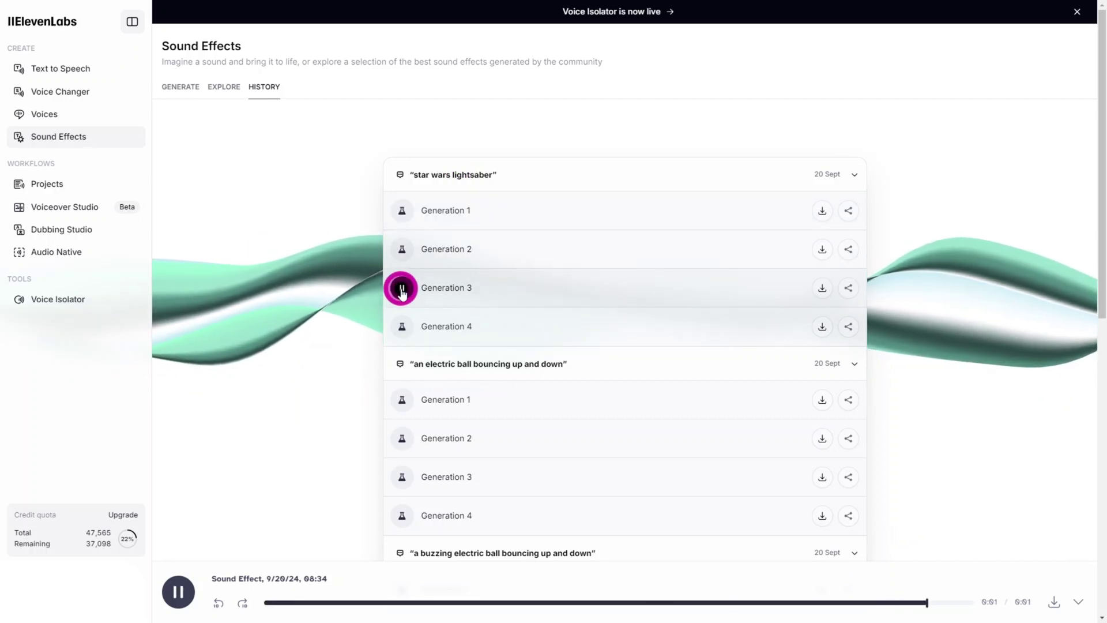
pyautogui.click(229, 90)
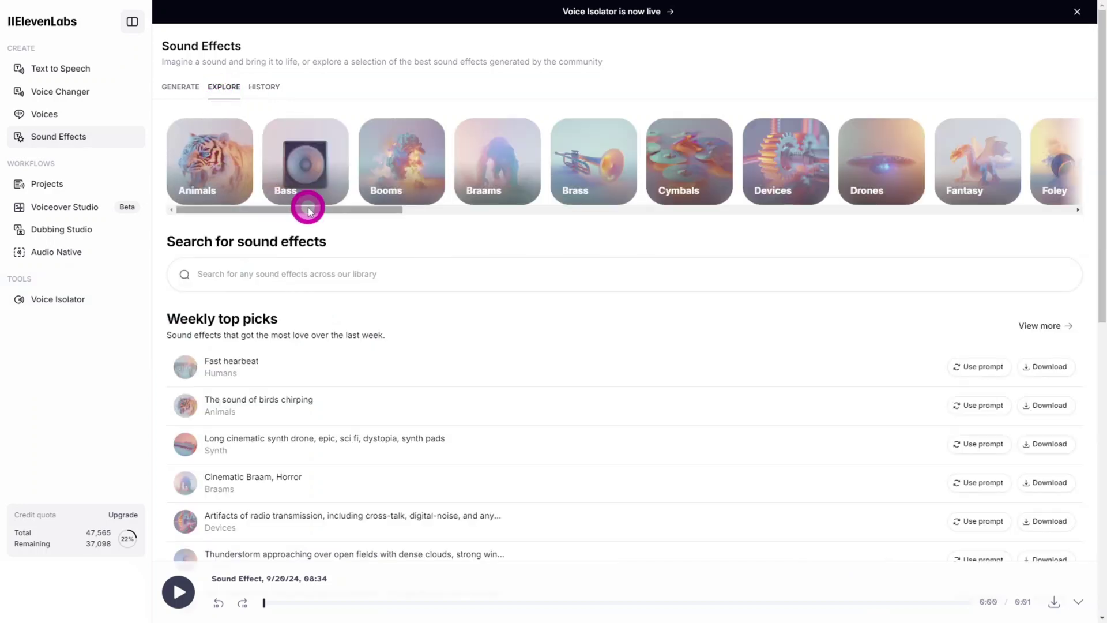
pyautogui.moveTo(308, 210); pyautogui.dragTo(648, 288)
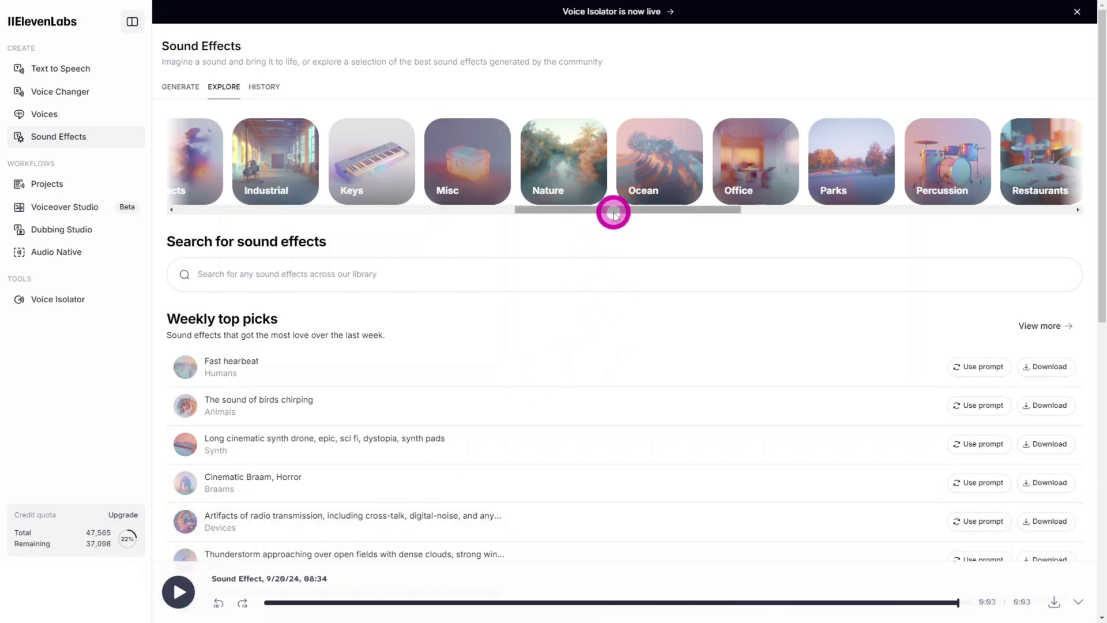
pyautogui.moveTo(613, 214); pyautogui.dragTo(782, 217)
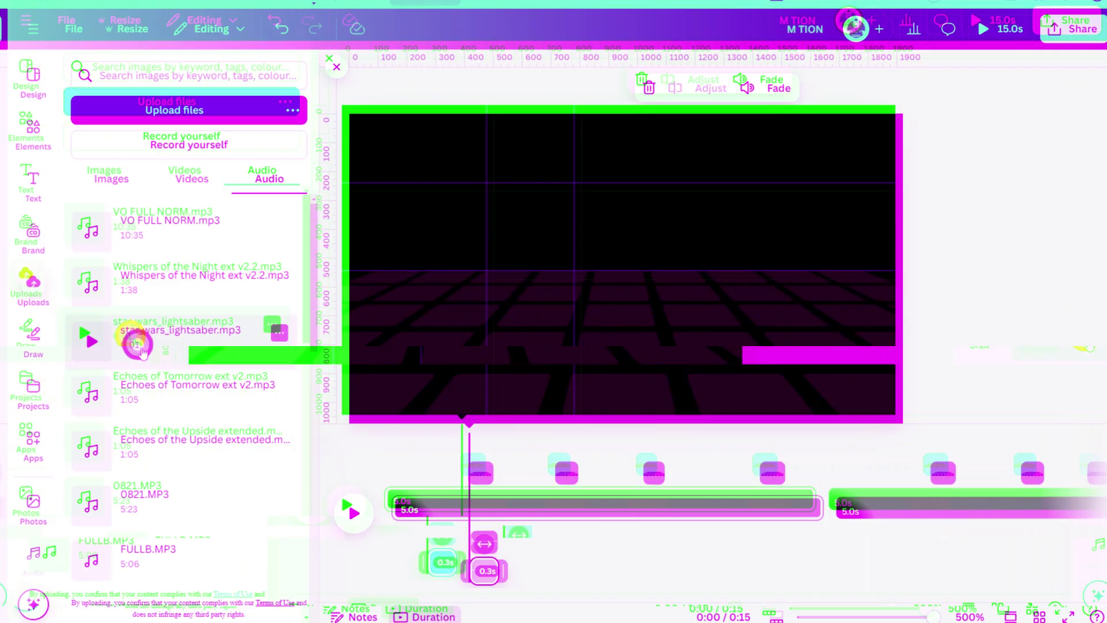
# Add the uploaded star_wars_lightsaber.mp3 ahead of the first pink grid flash in Canva and copy it together with the two bounce sounds.
pyautogui.moveTo(136, 341); pyautogui.dragTo(483, 561)
pyautogui.click(481, 502)
pyautogui.keyDown('shift'); pyautogui.click(475, 533); pyautogui.keyUp('shift')
pyautogui.keyDown('shift'); pyautogui.click(440, 561); pyautogui.keyUp('shift')
pyautogui.hotkey('ctrl', 'z')
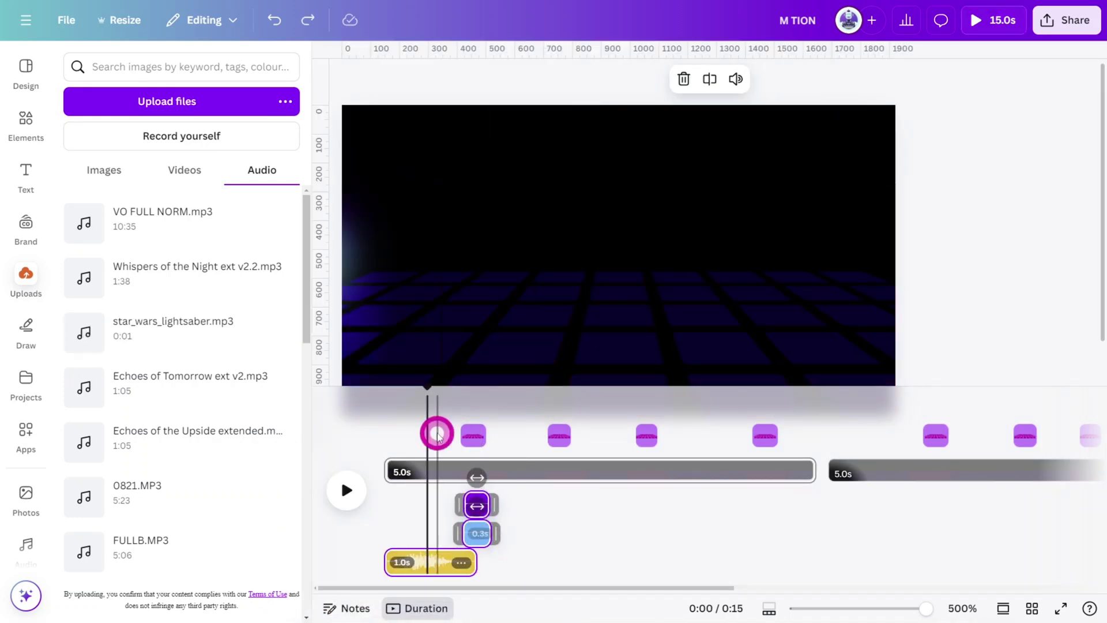
# Paste the three sounds at the first page's second, third and fourth pink grid flashes, placing each lightsaber clip ahead of its bounce.
pyautogui.click(488, 405)
pyautogui.hotkey('ctrl', 'v')
pyautogui.moveTo(551, 559); pyautogui.dragTo(522, 565)
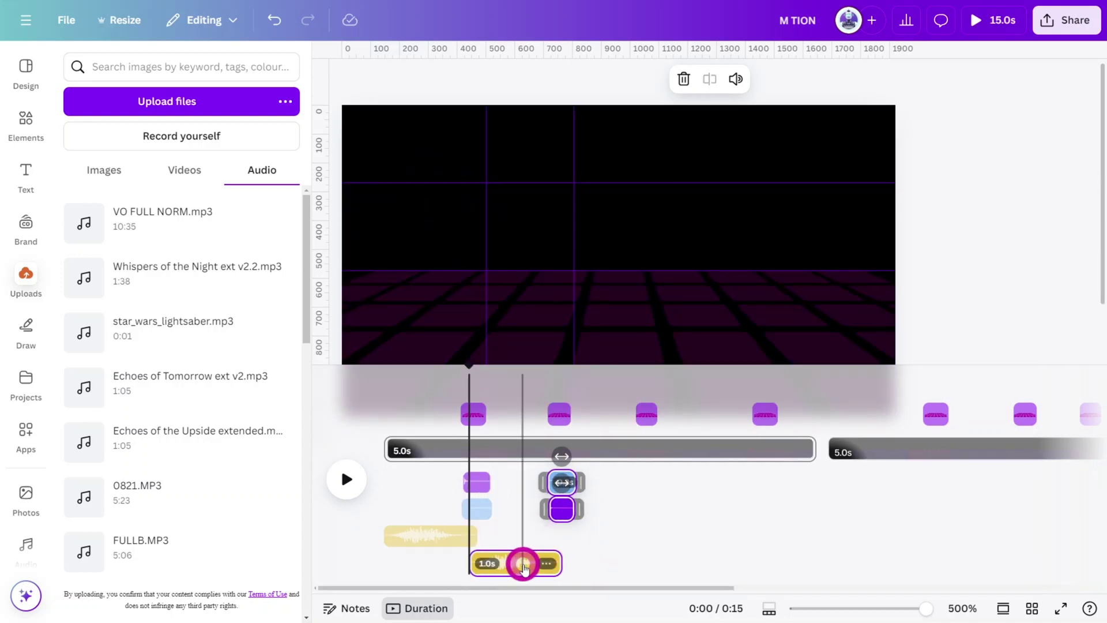
pyautogui.click(591, 395)
pyautogui.hotkey('ctrl', 'v')
pyautogui.moveTo(642, 482); pyautogui.dragTo(603, 488)
pyautogui.click(737, 407)
pyautogui.moveTo(737, 407); pyautogui.dragTo(663, 407)
pyautogui.moveTo(597, 507); pyautogui.dragTo(712, 477)
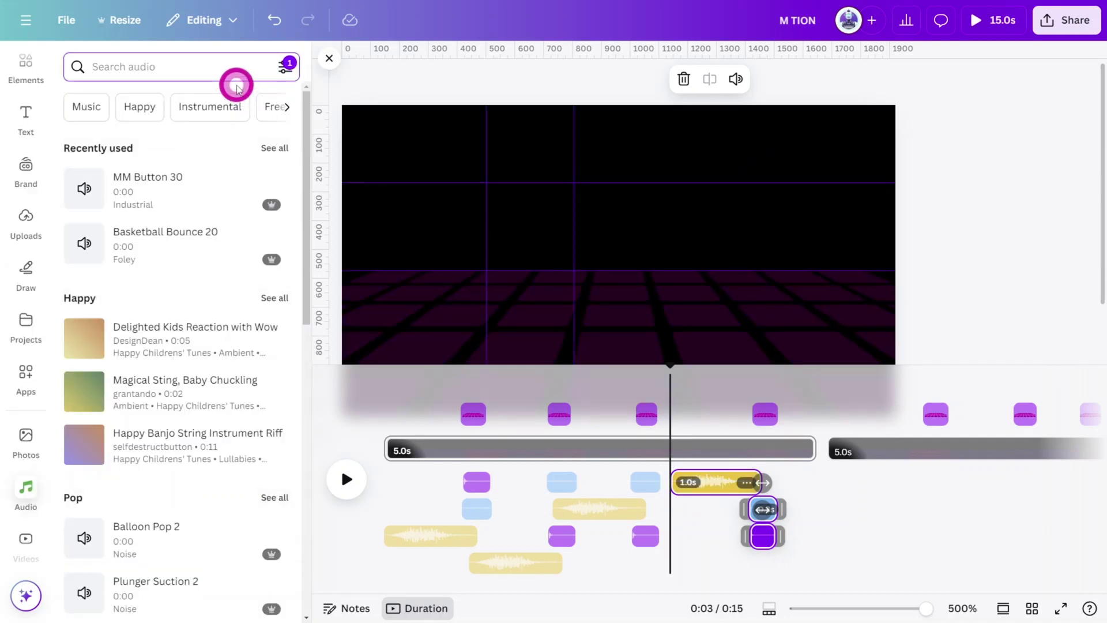
# Search the audio library for HOTEL ROOM LIGHT 1 and add the Hotel Room Light 1 sound under the second page.
pyautogui.write('HOTEL ROOM LIGHT 1')
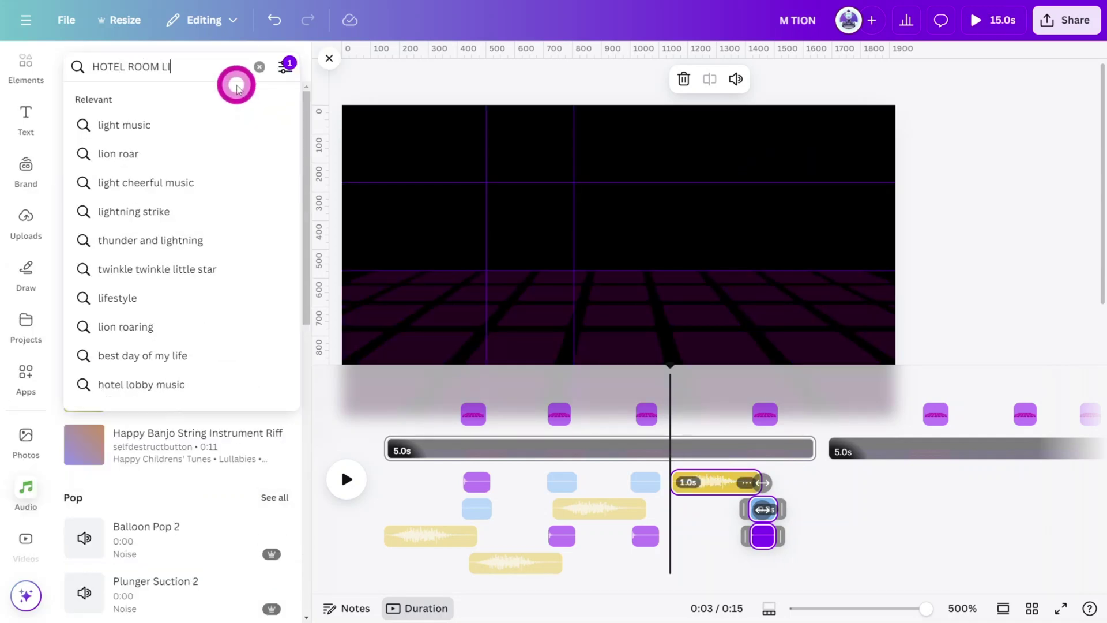
pyautogui.press('Return')
pyautogui.moveTo(115, 381); pyautogui.dragTo(694, 460)
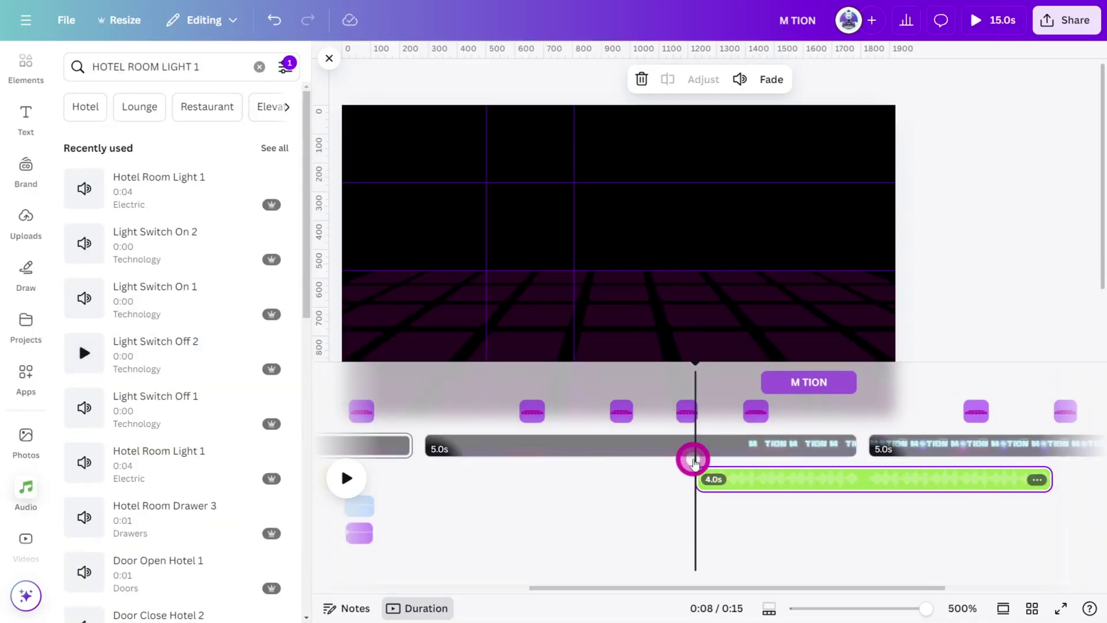
# Align the Hotel Room Light 1 sound with the start of the M TION text and trim its beginning to a 4.5 s length.
pyautogui.moveTo(696, 365); pyautogui.dragTo(764, 369)
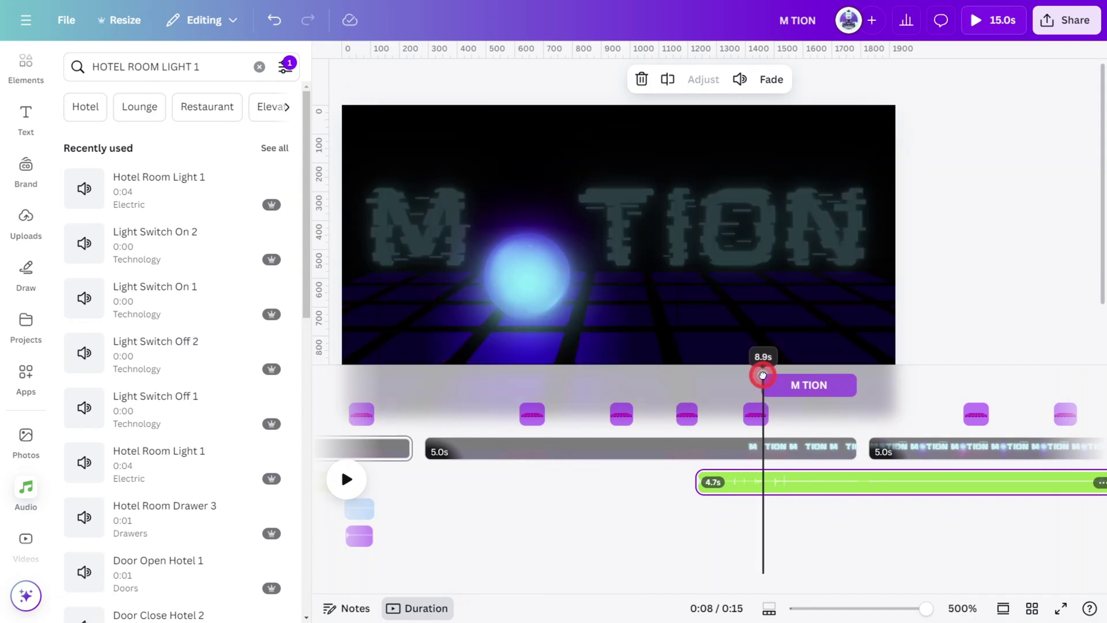
pyautogui.moveTo(812, 479); pyautogui.dragTo(876, 480)
pyautogui.press('space')
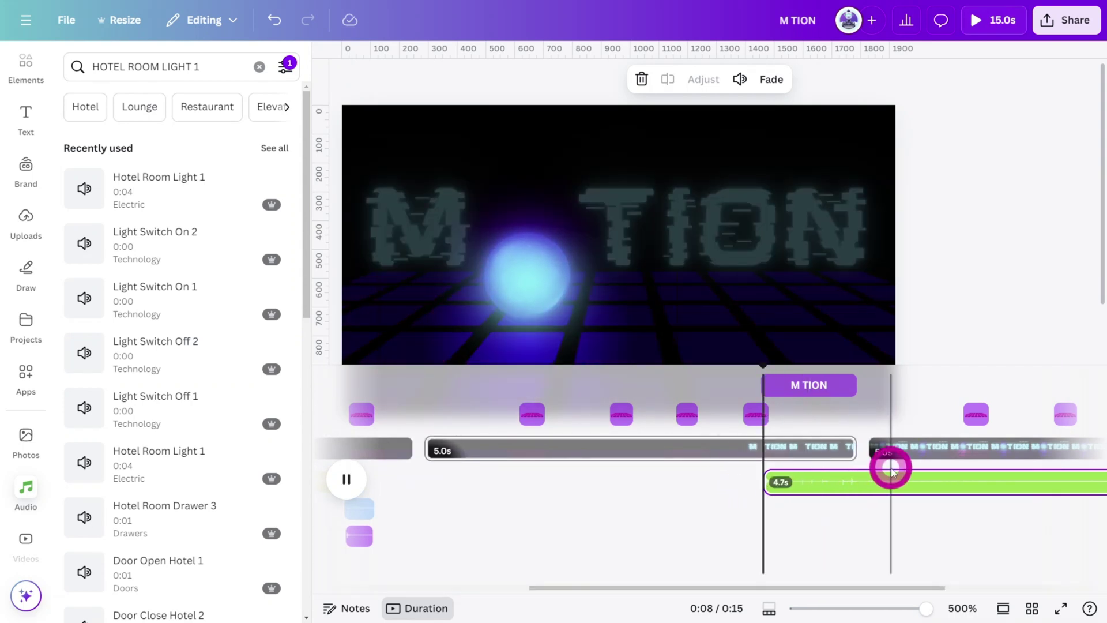
pyautogui.moveTo(765, 483); pyautogui.dragTo(782, 493)
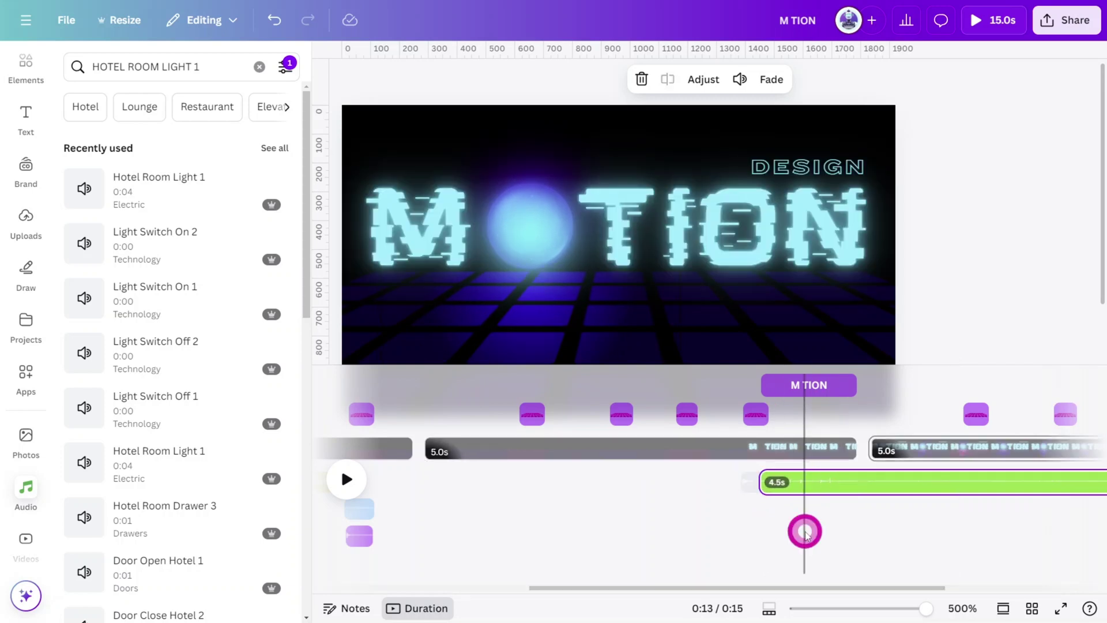
# Trim the start of the DESIGN text on the last page so it appears at about 13.2 s.
pyautogui.hscroll(5, 805, 533)
pyautogui.click(779, 171)
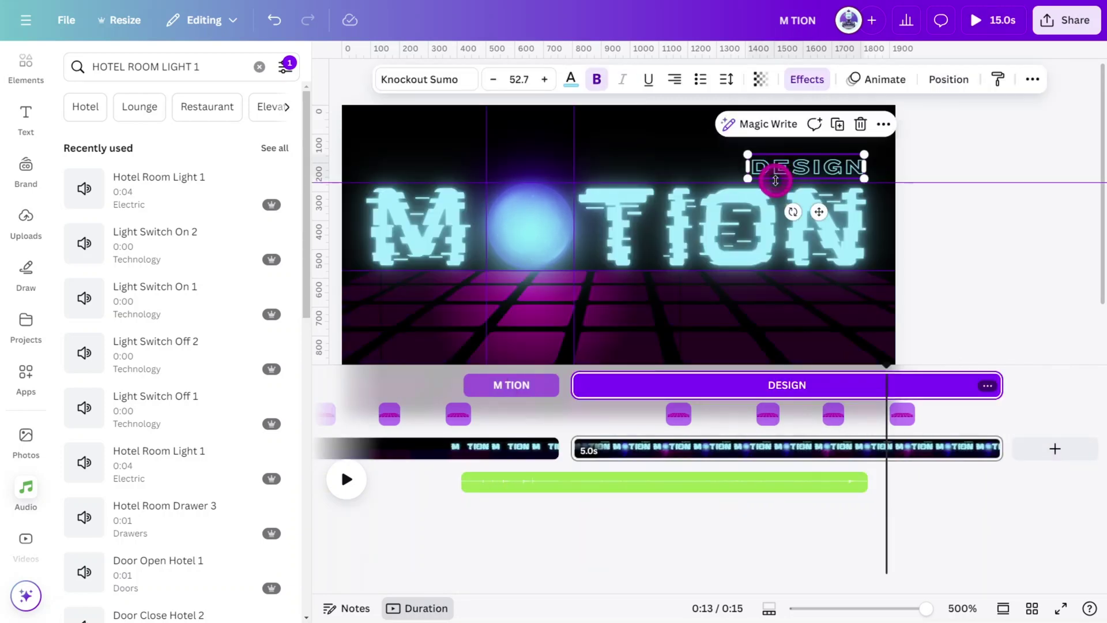
pyautogui.click(577, 388)
pyautogui.moveTo(888, 367); pyautogui.dragTo(856, 376)
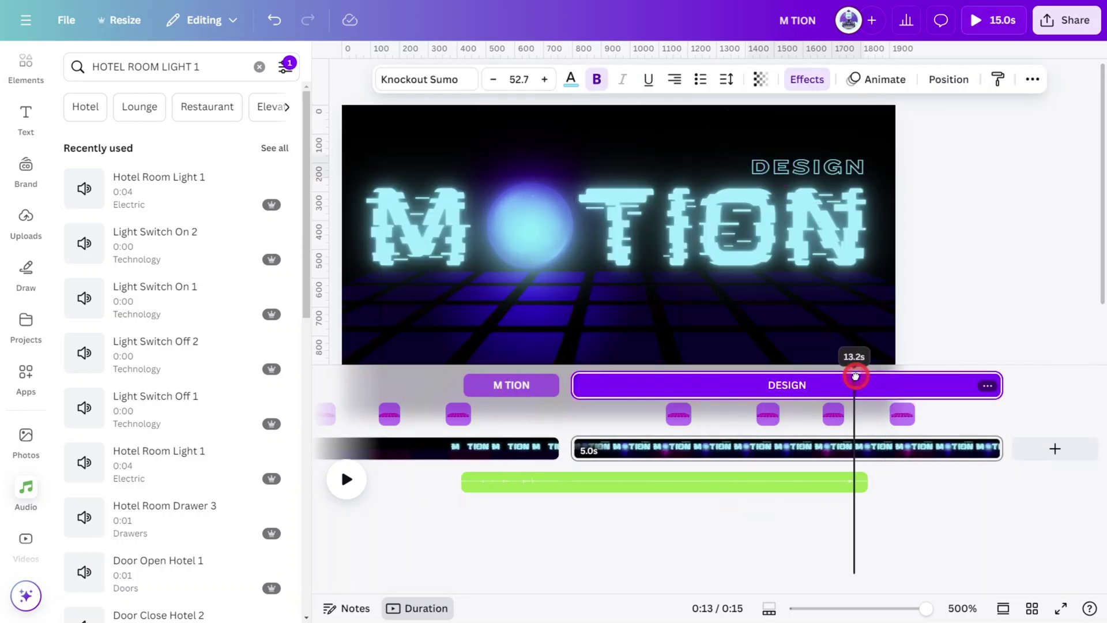
pyautogui.moveTo(573, 384); pyautogui.dragTo(851, 388)
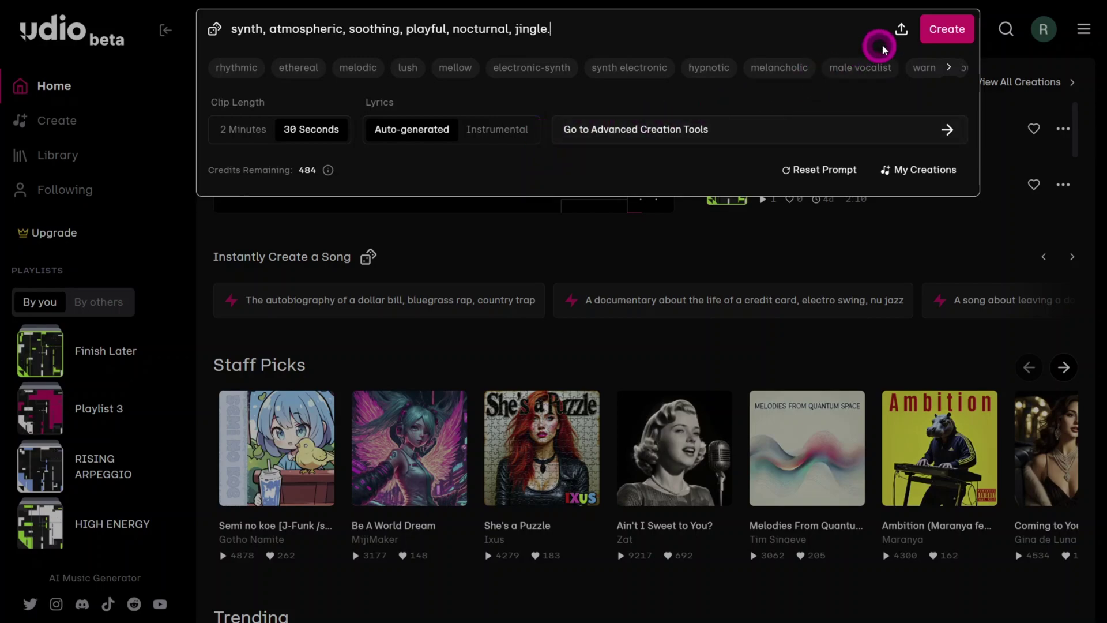
# Switch to Udio and create 30-second tracks from the prompt "synth, atmospheric, soothing, playful, nocturnal, jingle.".
pyautogui.click(946, 30)
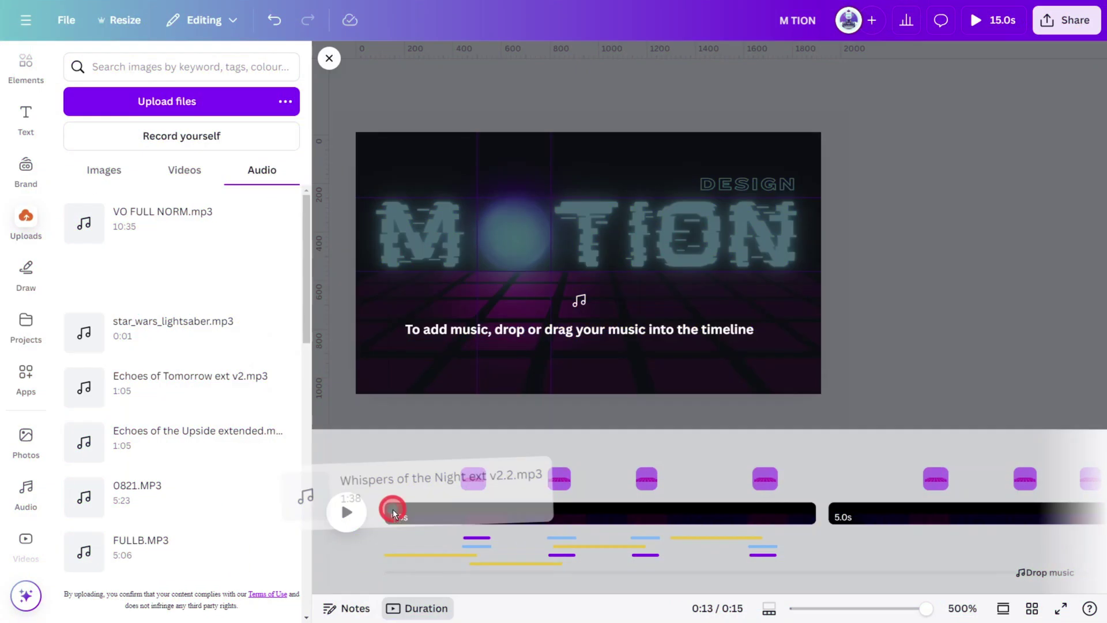
# Place the background music track at the start of the Canva timeline, lower its volume and set its fade-out to 1.5 s.
pyautogui.moveTo(358, 519); pyautogui.dragTo(376, 561)
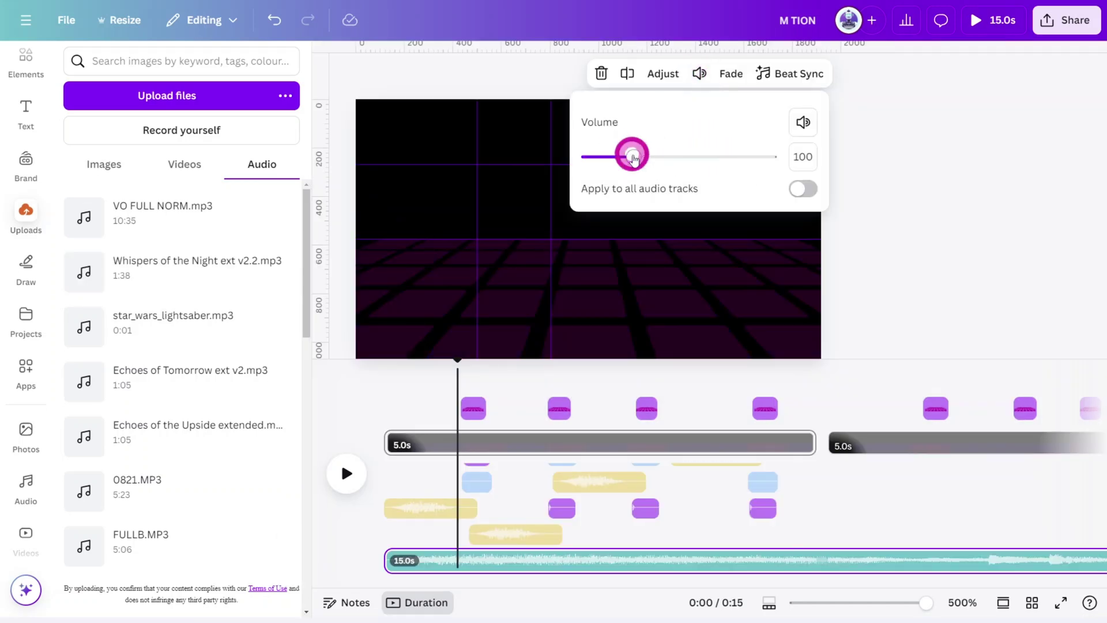
pyautogui.moveTo(634, 158); pyautogui.dragTo(611, 166)
pyautogui.click(725, 76)
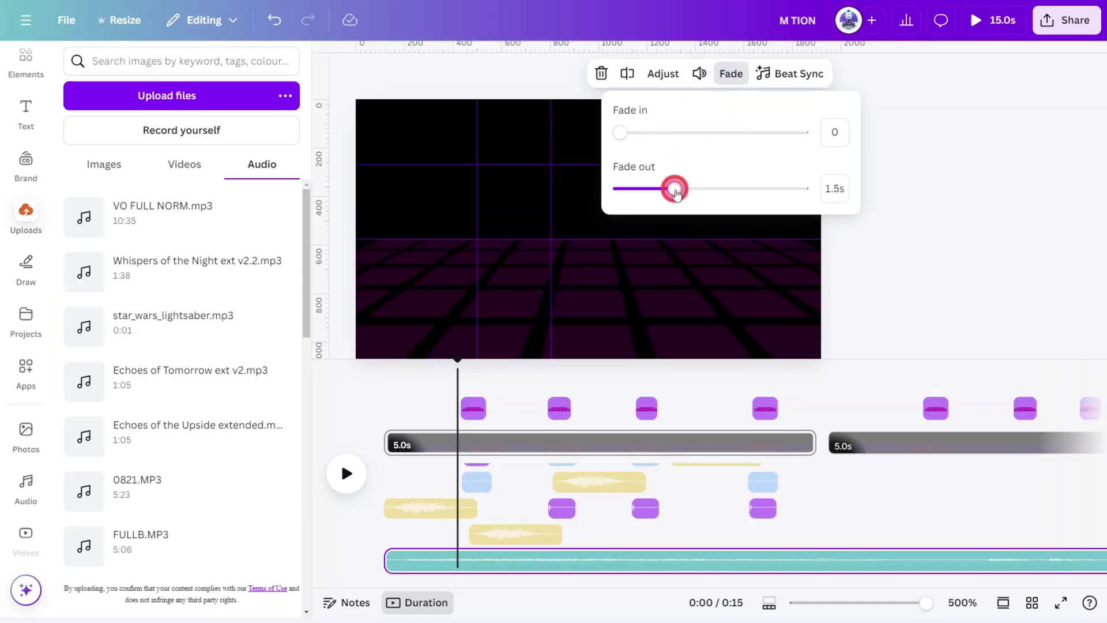
pyautogui.click(982, 81)
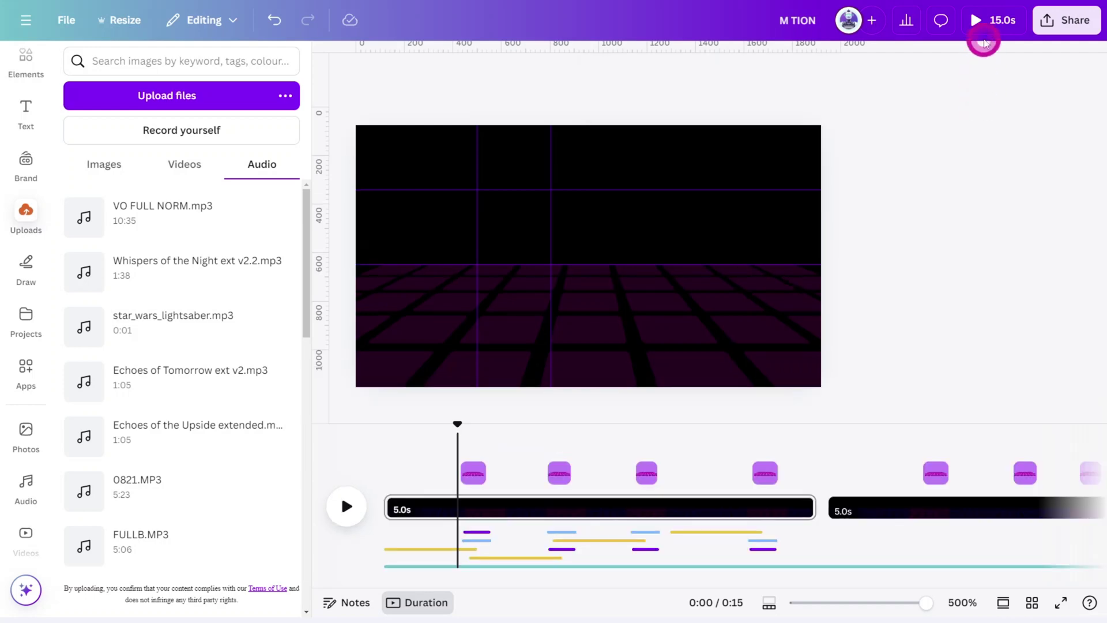